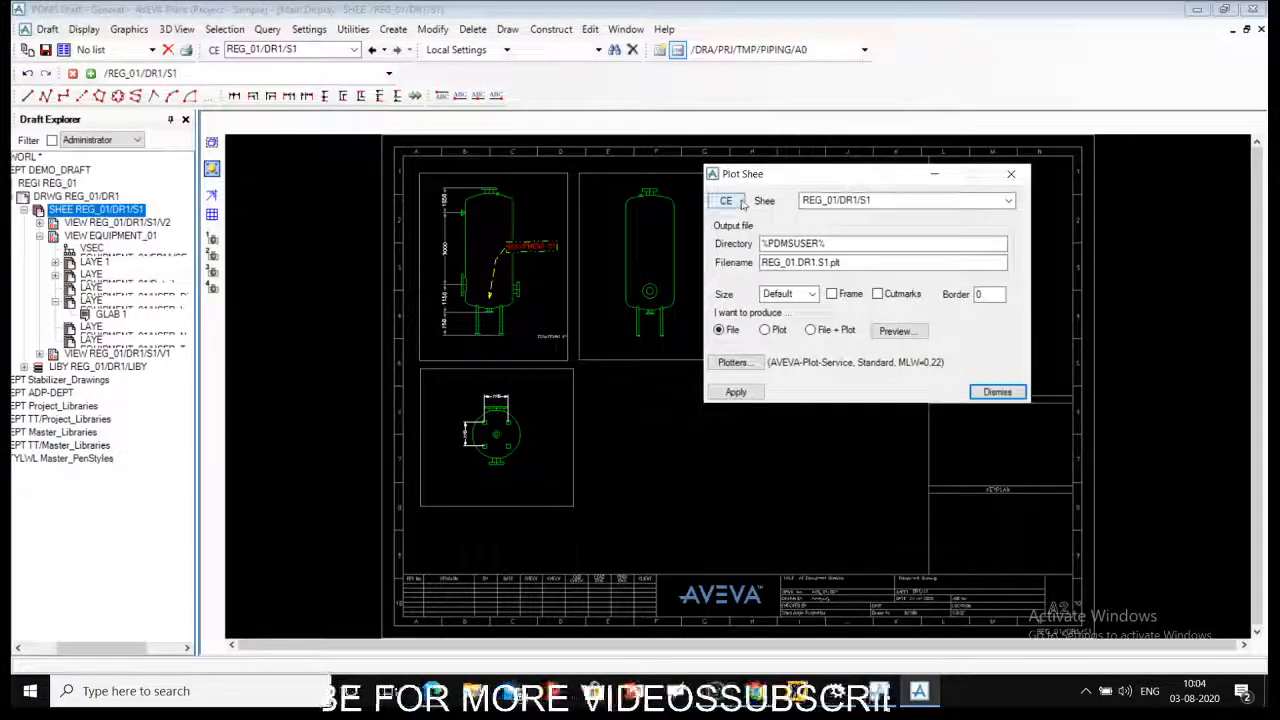
Step: Use the current sheet REG_01/DR1/S1 as the plot source and name the output file DEMO.plt
left_click(739, 205)
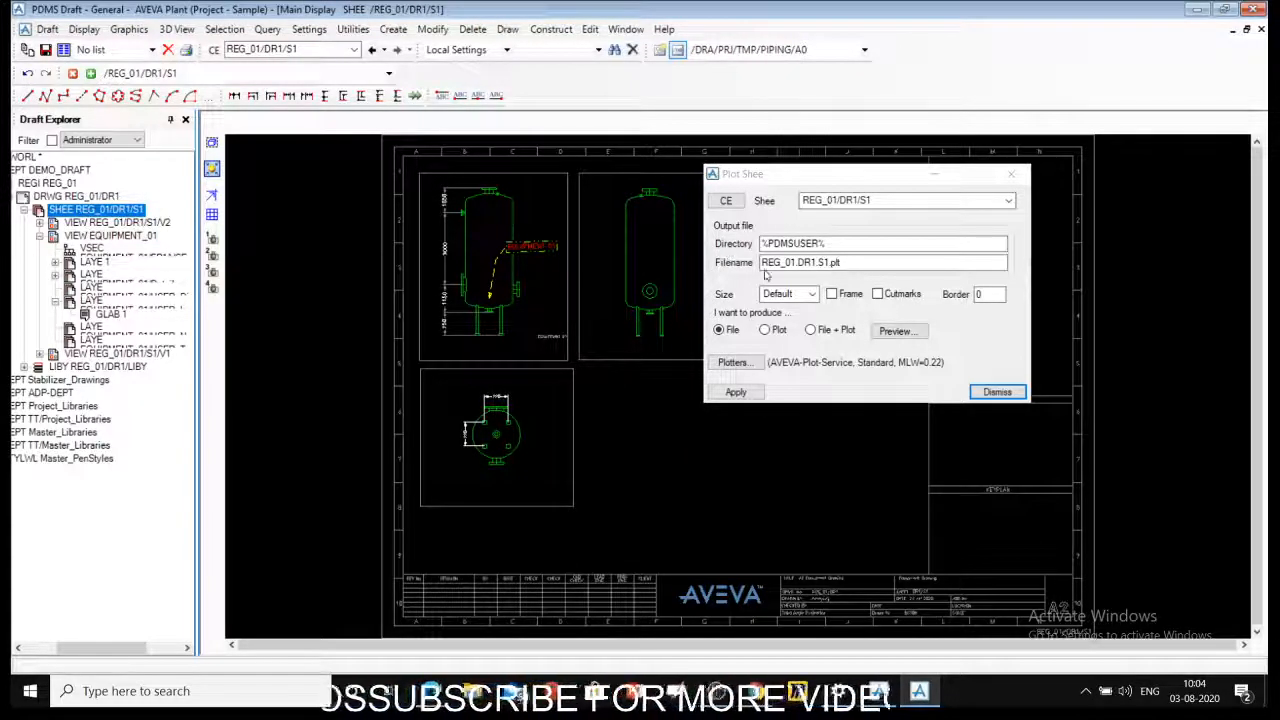
left_click_drag(828, 262, 755, 264)
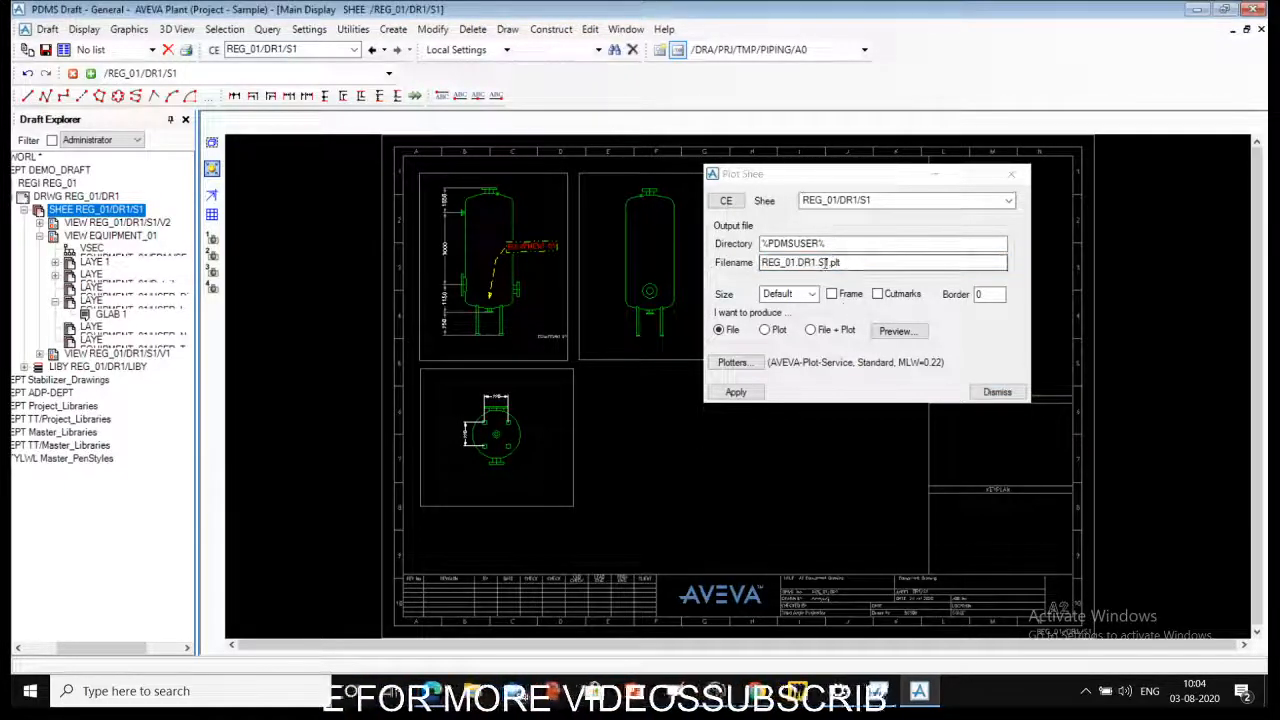
left_click_drag(826, 262, 773, 263)
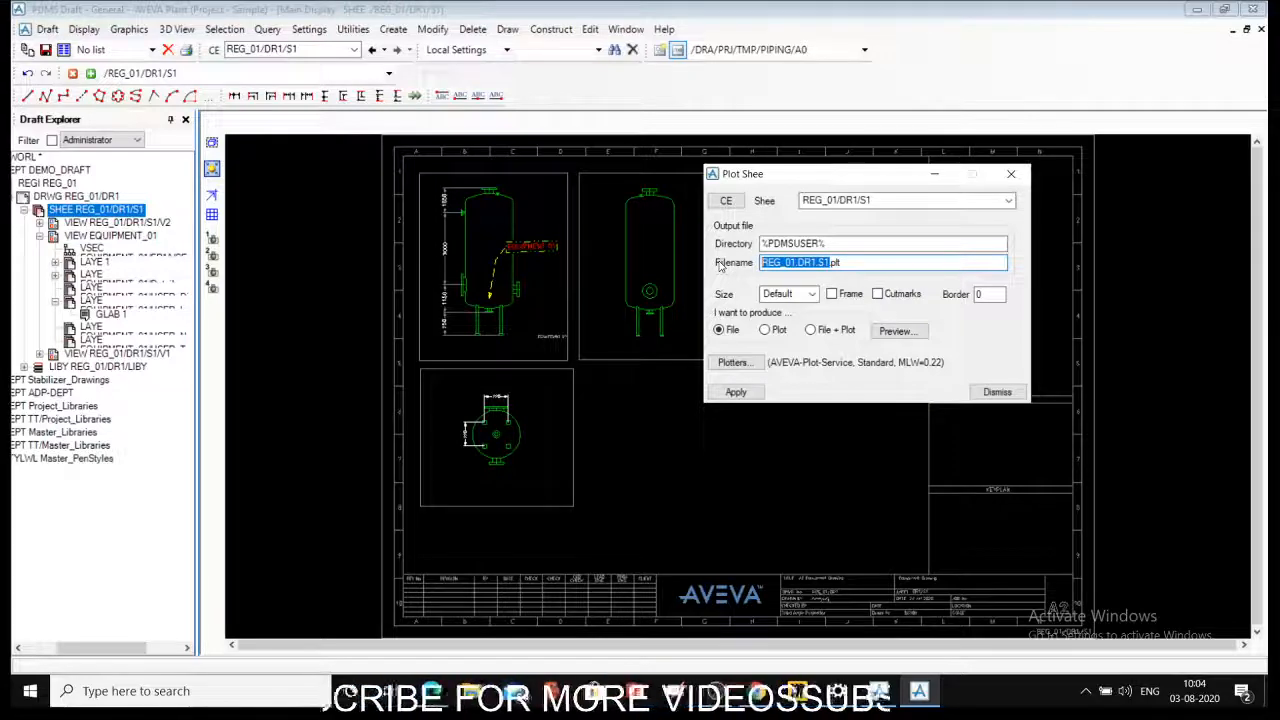
type("DEMO")
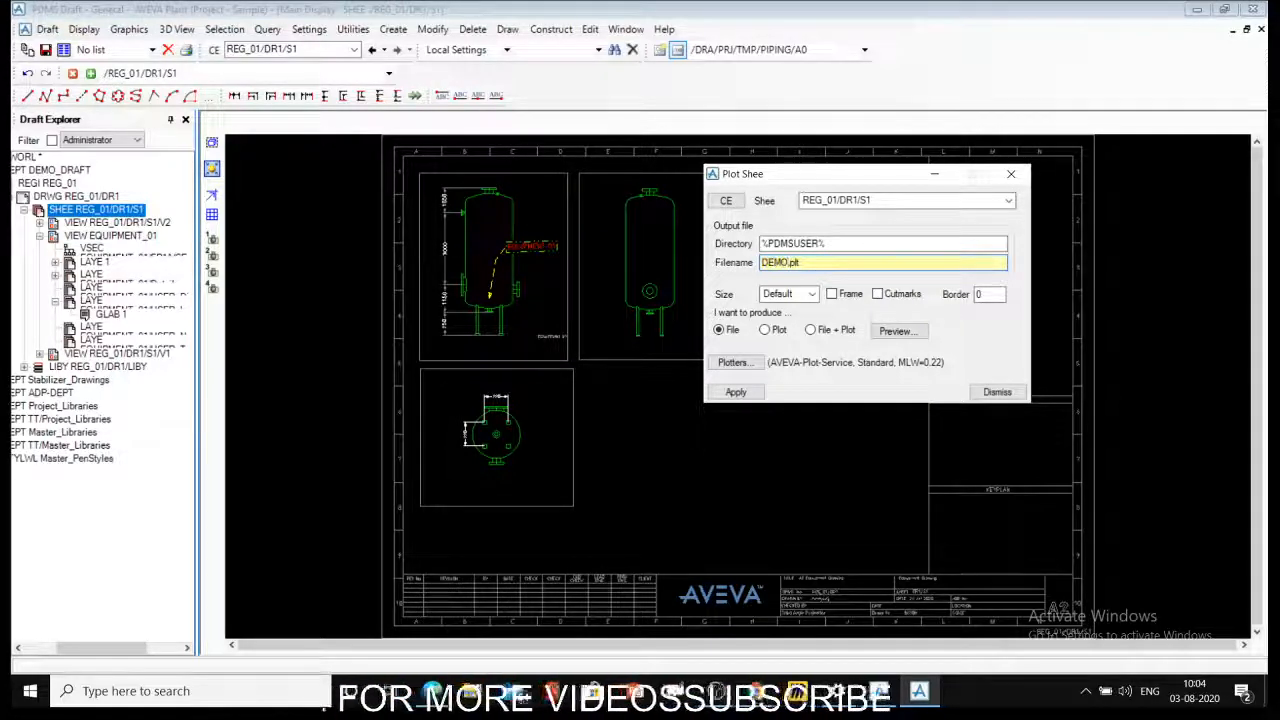
Step: Preview the plot of the sheet and generate the plot file
left_click(892, 331)
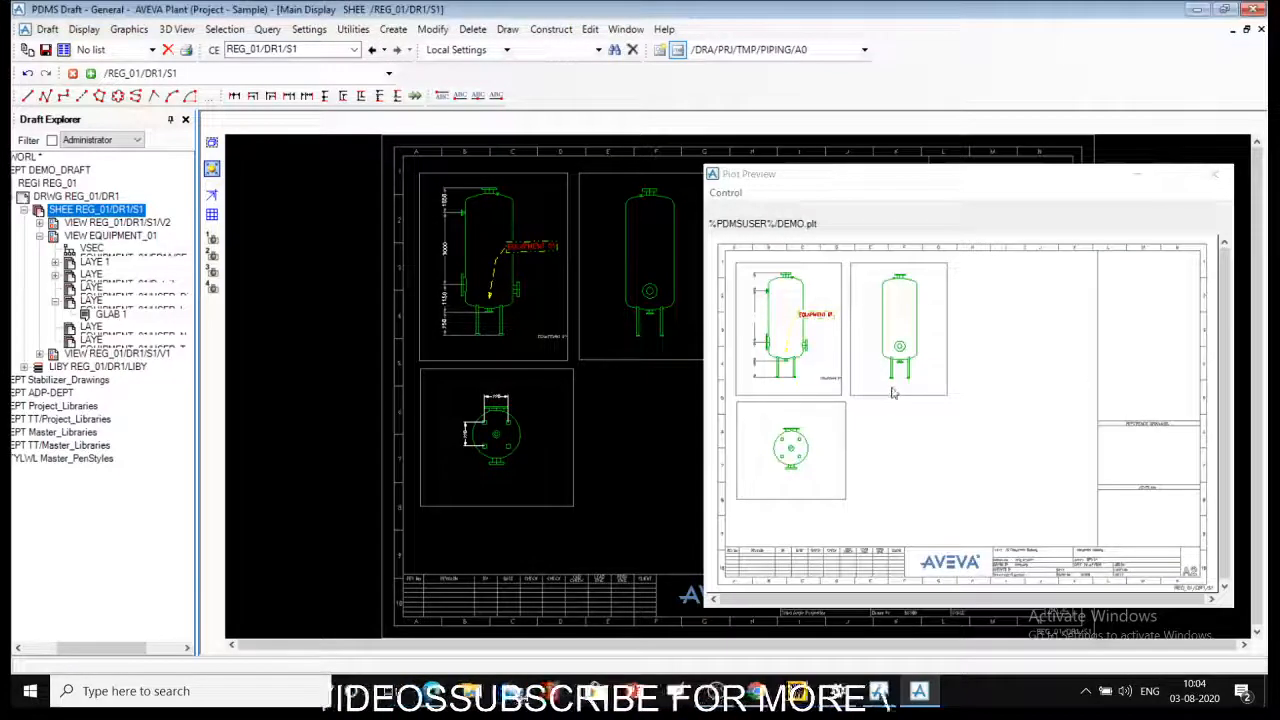
left_click(1217, 172)
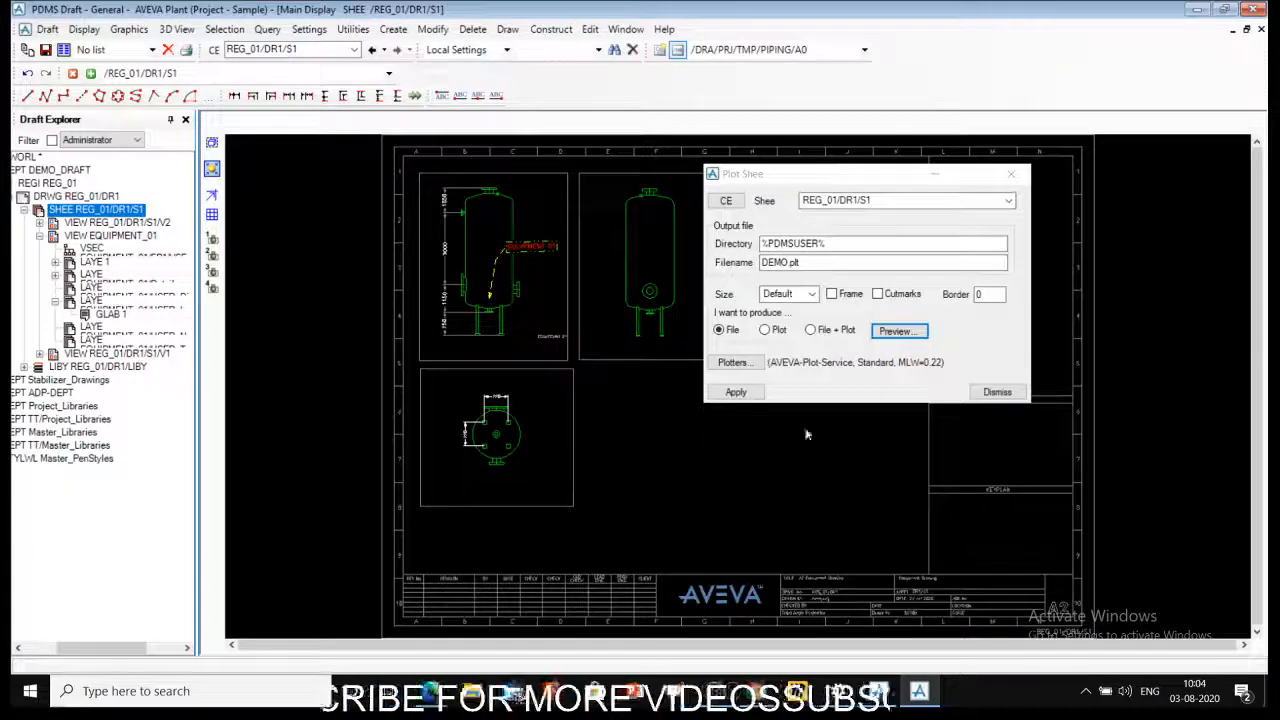
left_click(745, 391)
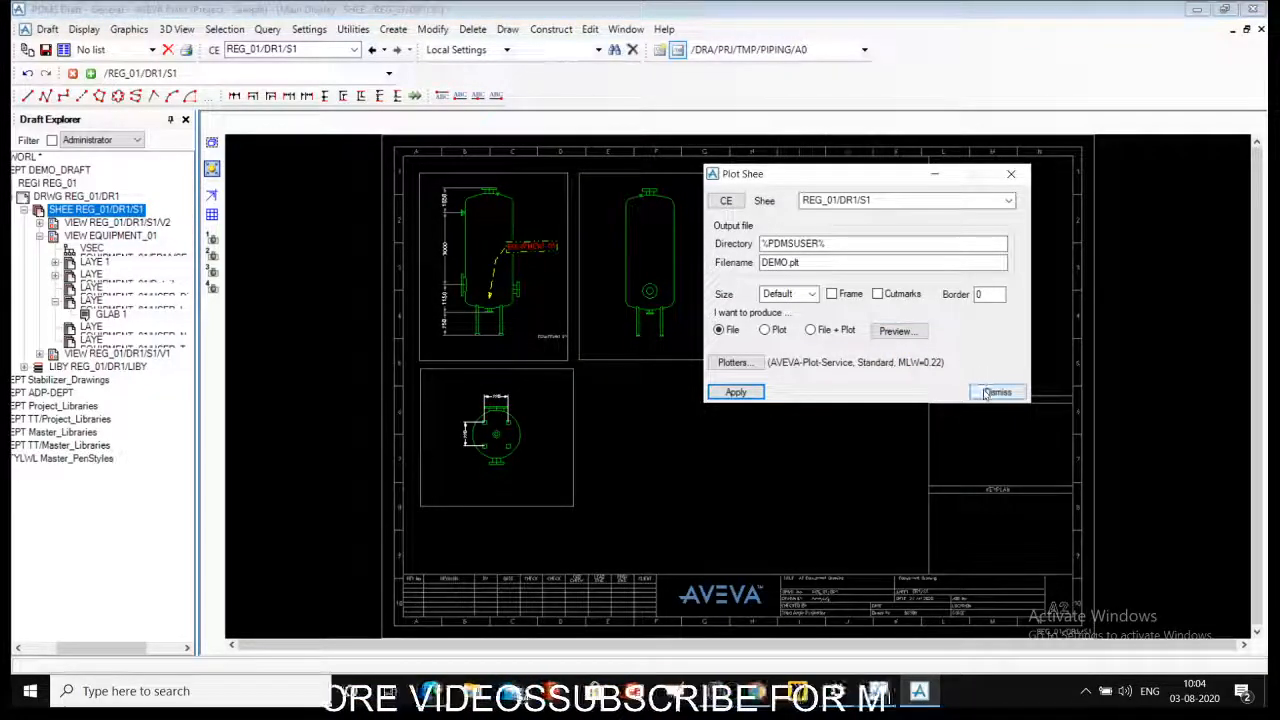
Step: In File Explorer, open the output folder C:\AVEVA\Plant\PDMS12.0.SP4\pdmsuser
left_click_drag(826, 243, 787, 243)
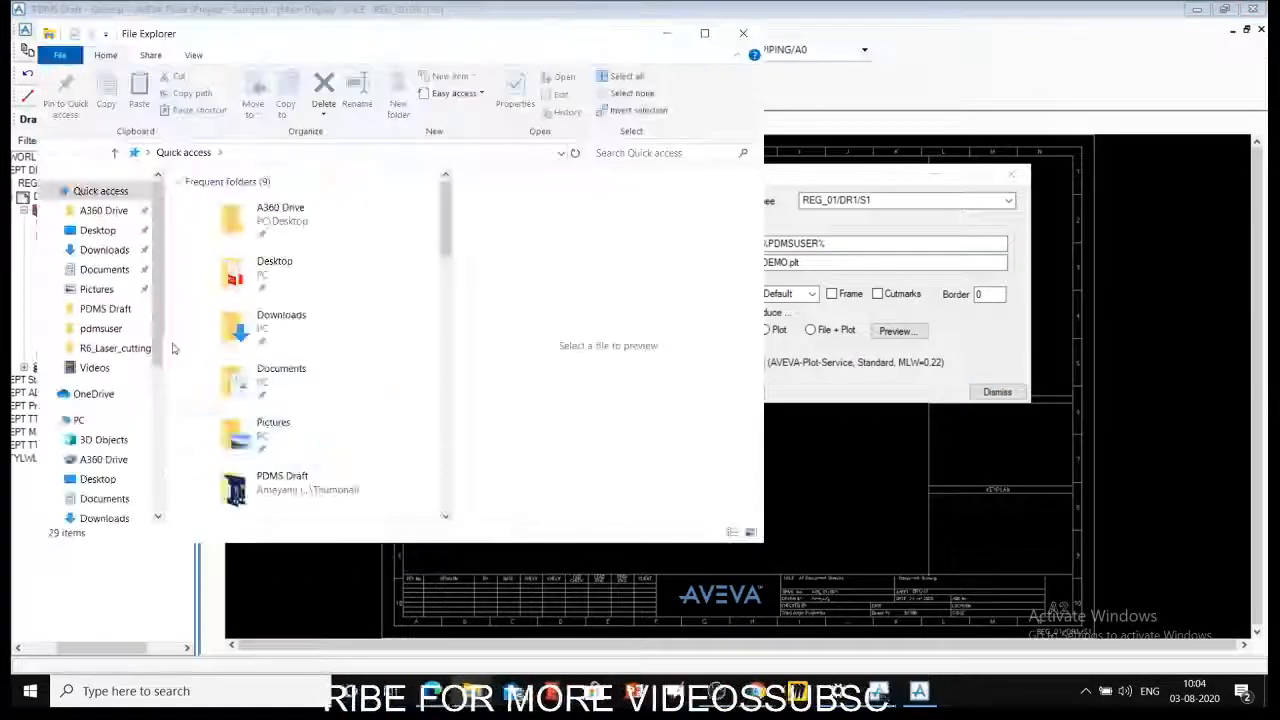
left_click(704, 33)
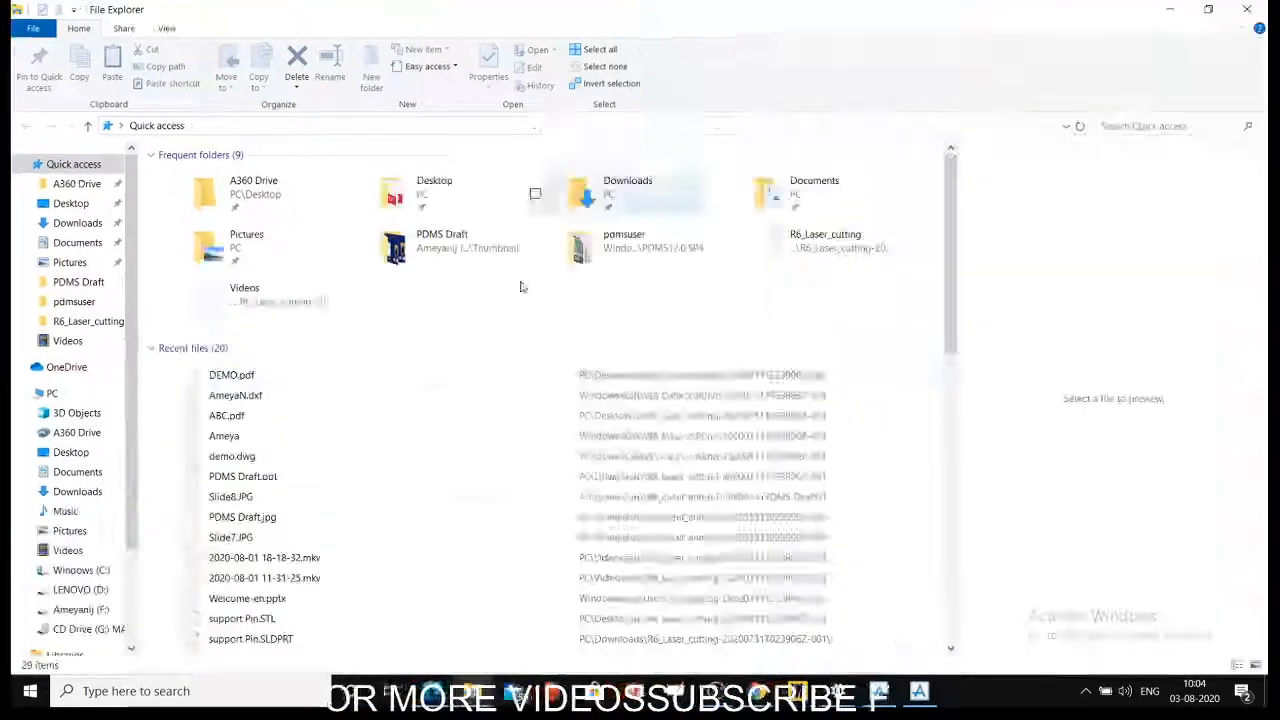
left_click(80, 570)
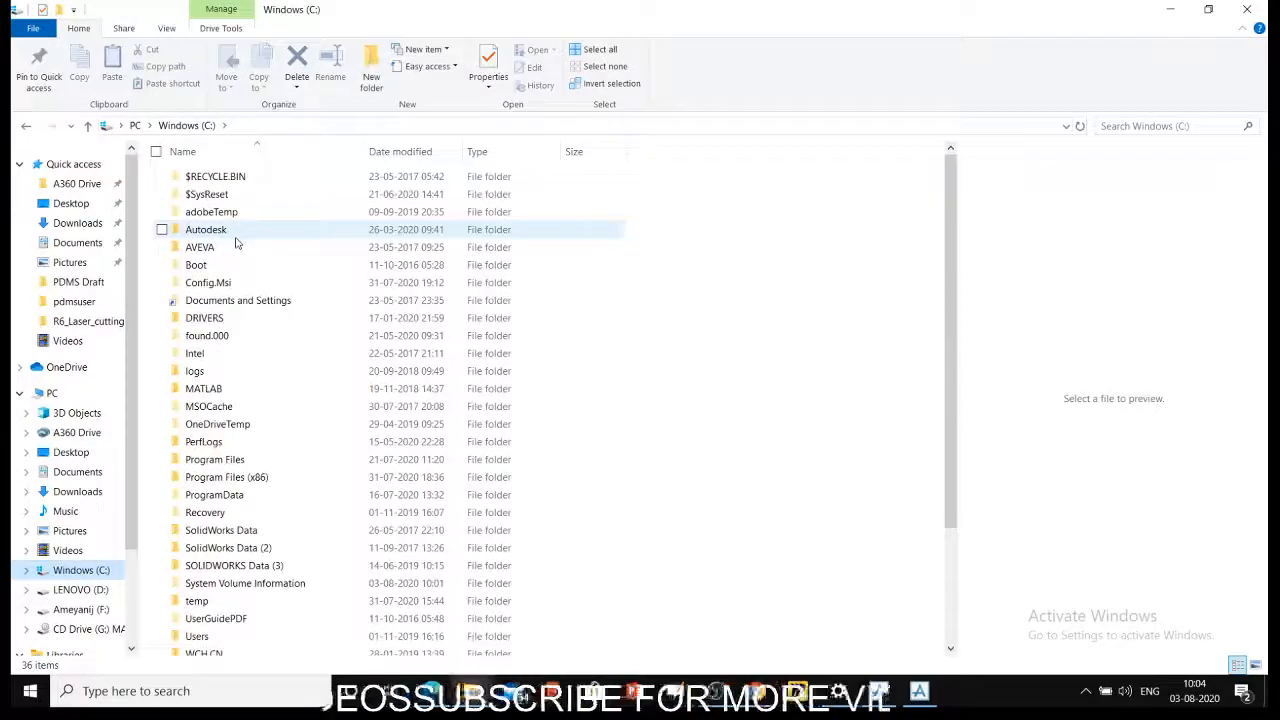
double_click(200, 247)
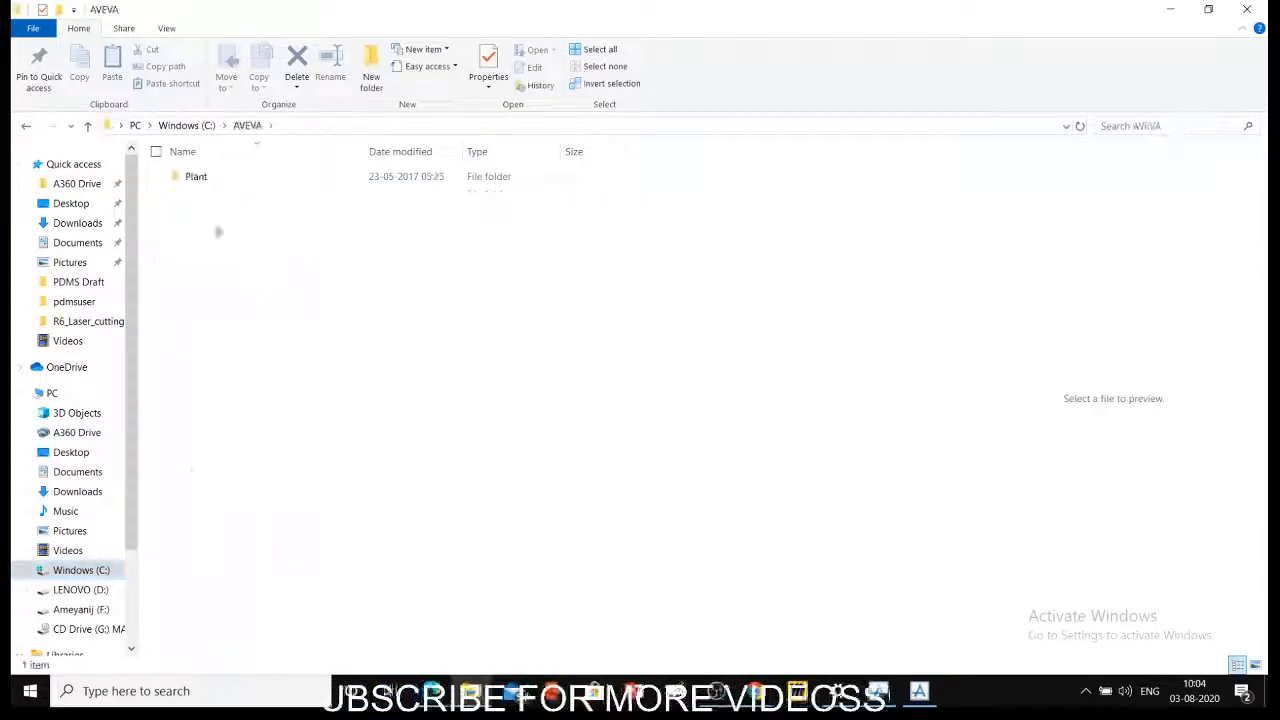
double_click(207, 180)
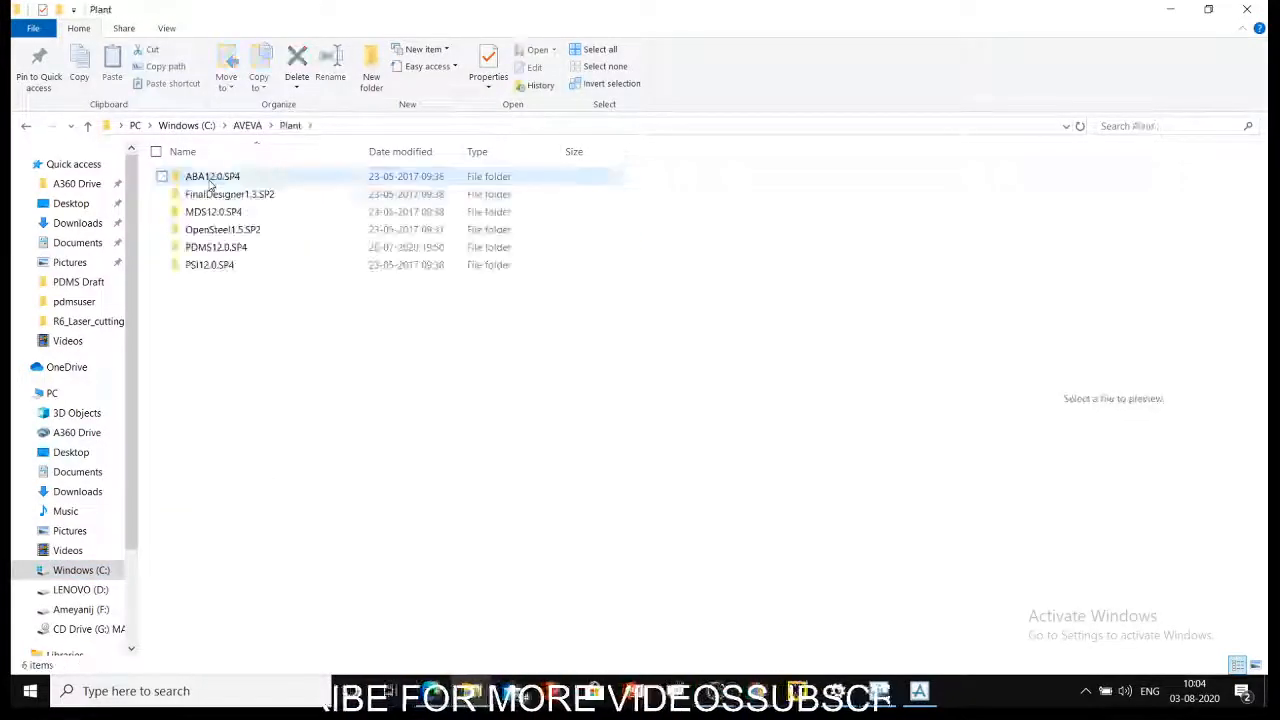
double_click(237, 253)
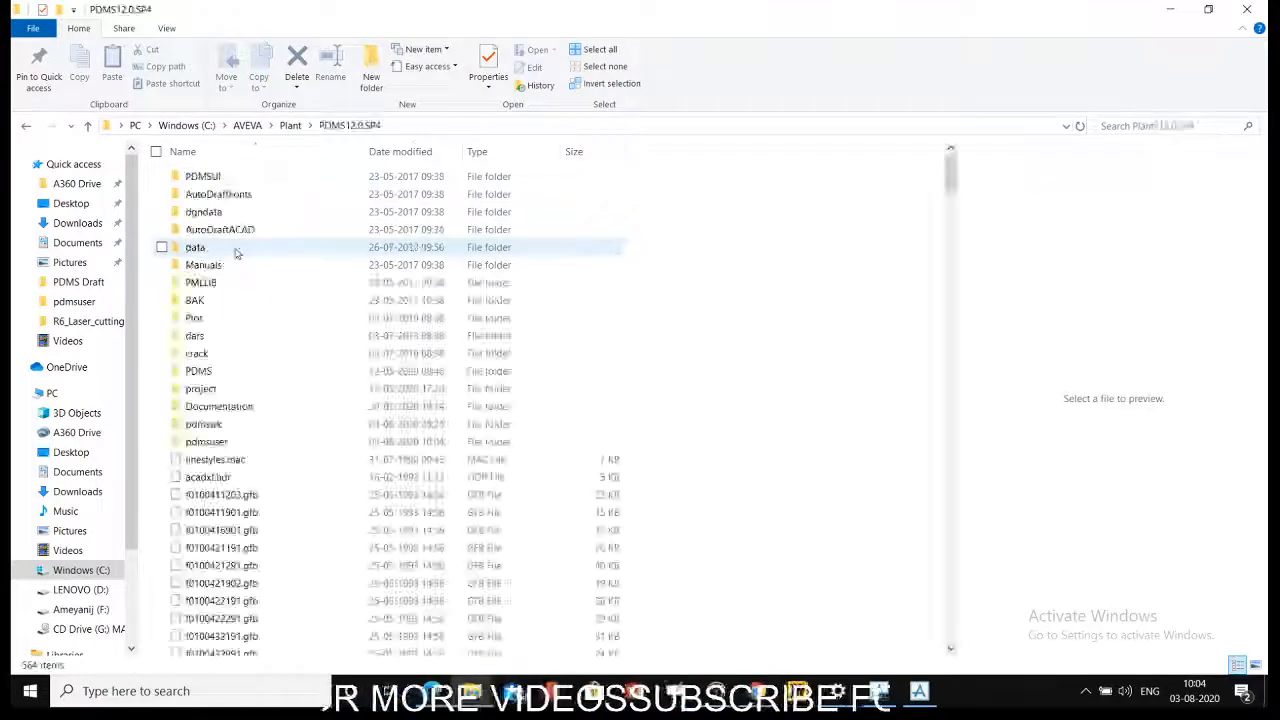
double_click(232, 447)
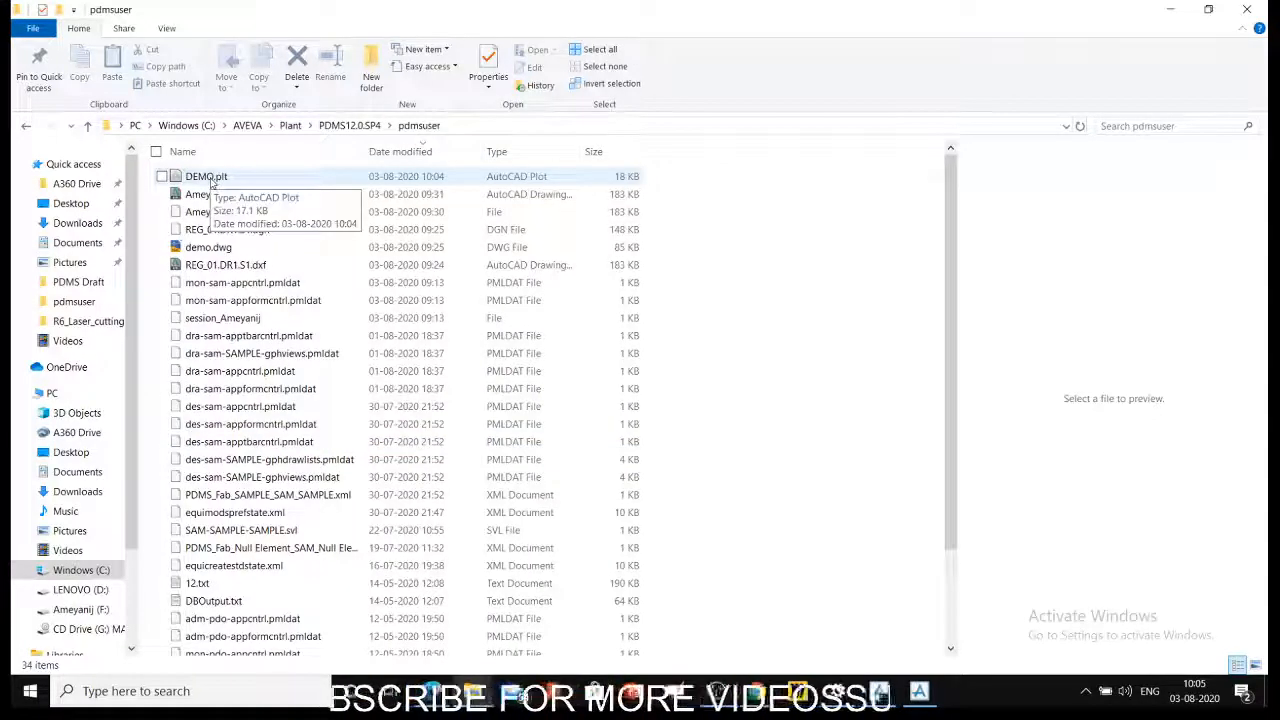
Step: Try to open DEMO.plt with Internet Explorer, and close the browser and its downloads window
left_click(546, 176)
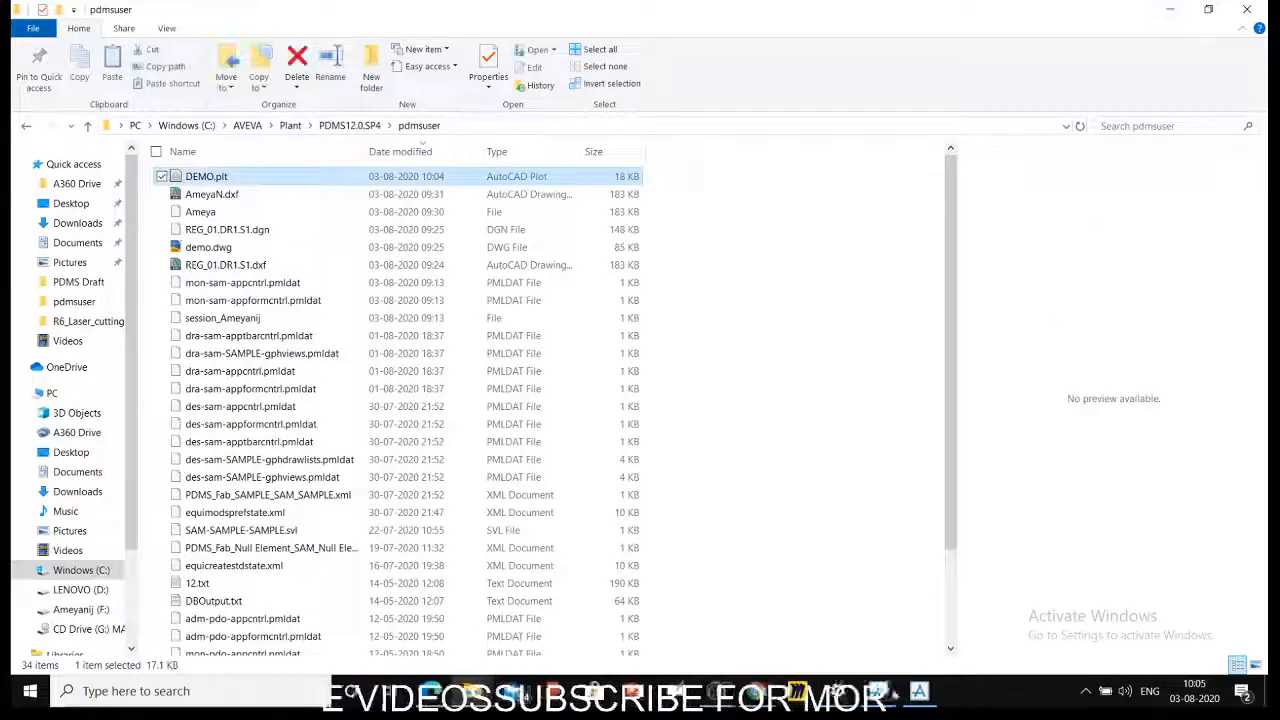
left_click(928, 699)
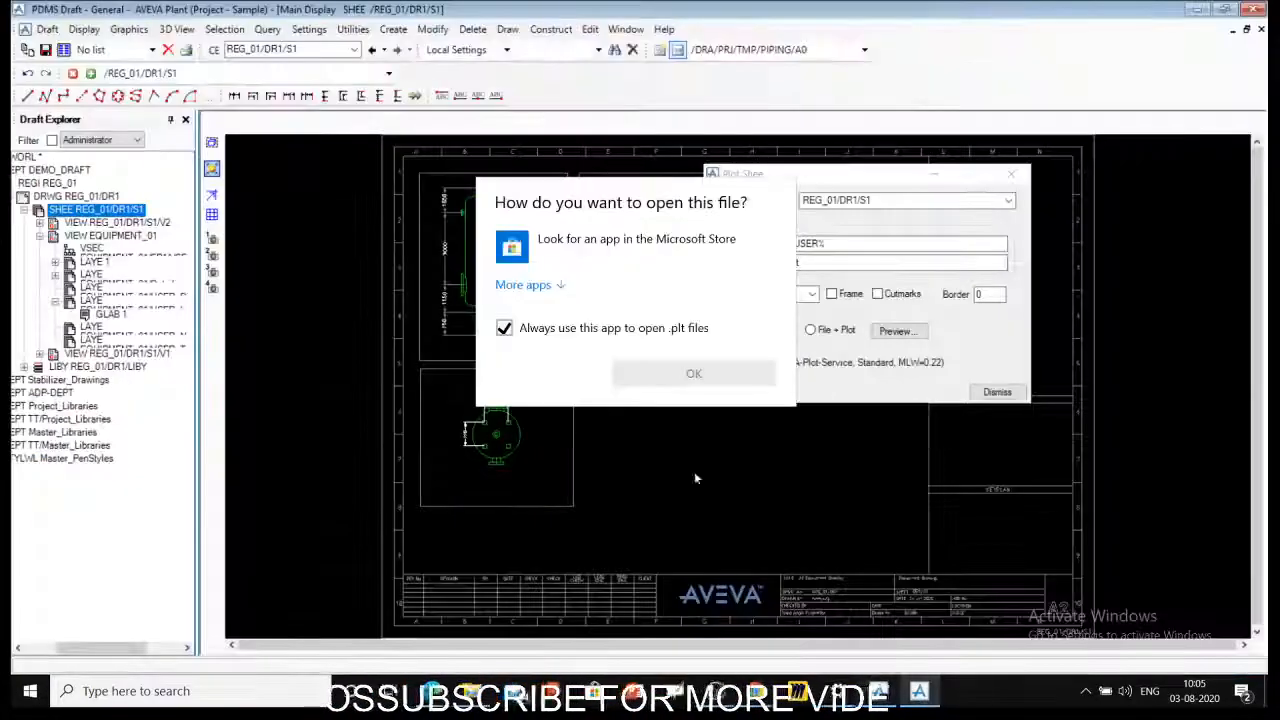
left_click(545, 286)
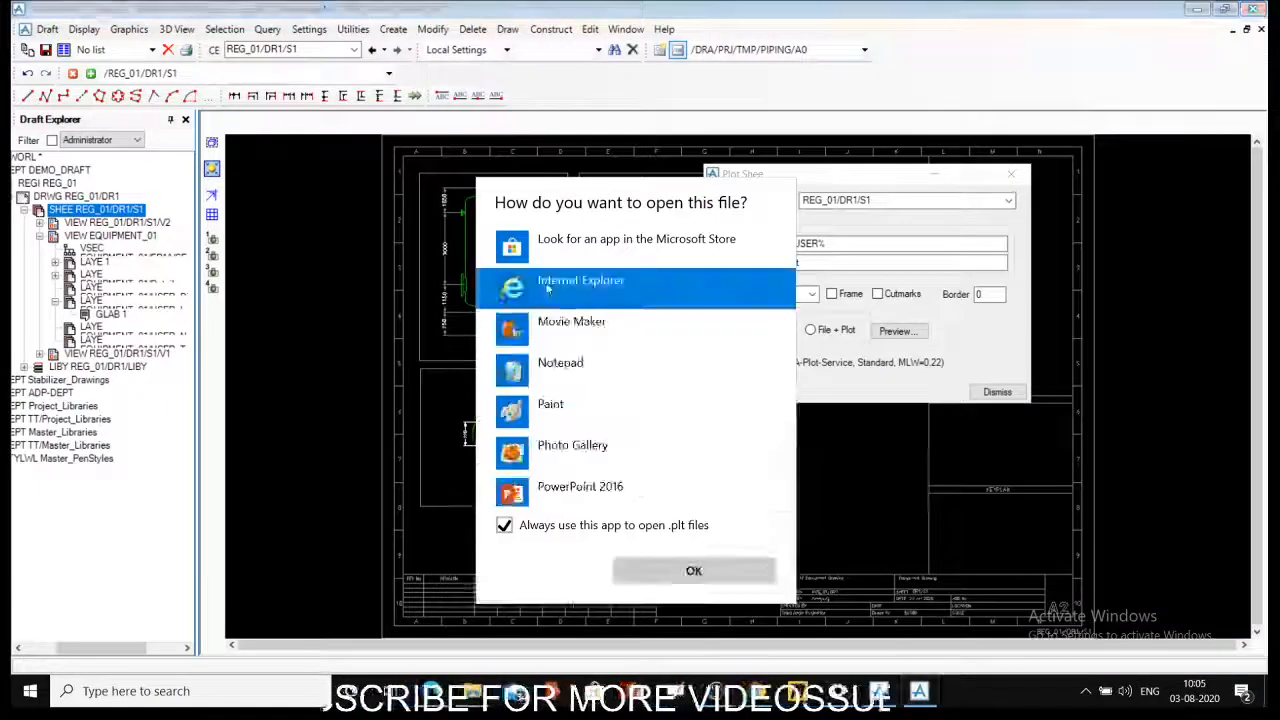
scroll(594, 460, "down", 3)
left_click(594, 446)
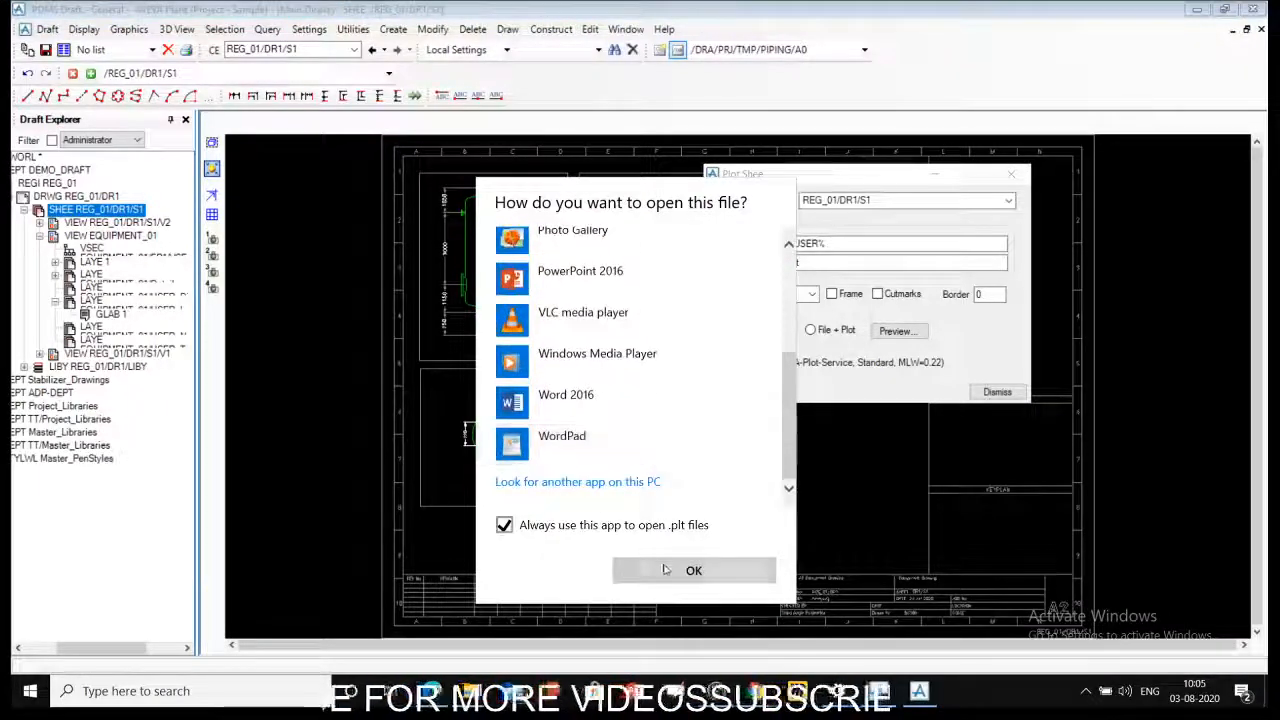
left_click(694, 570)
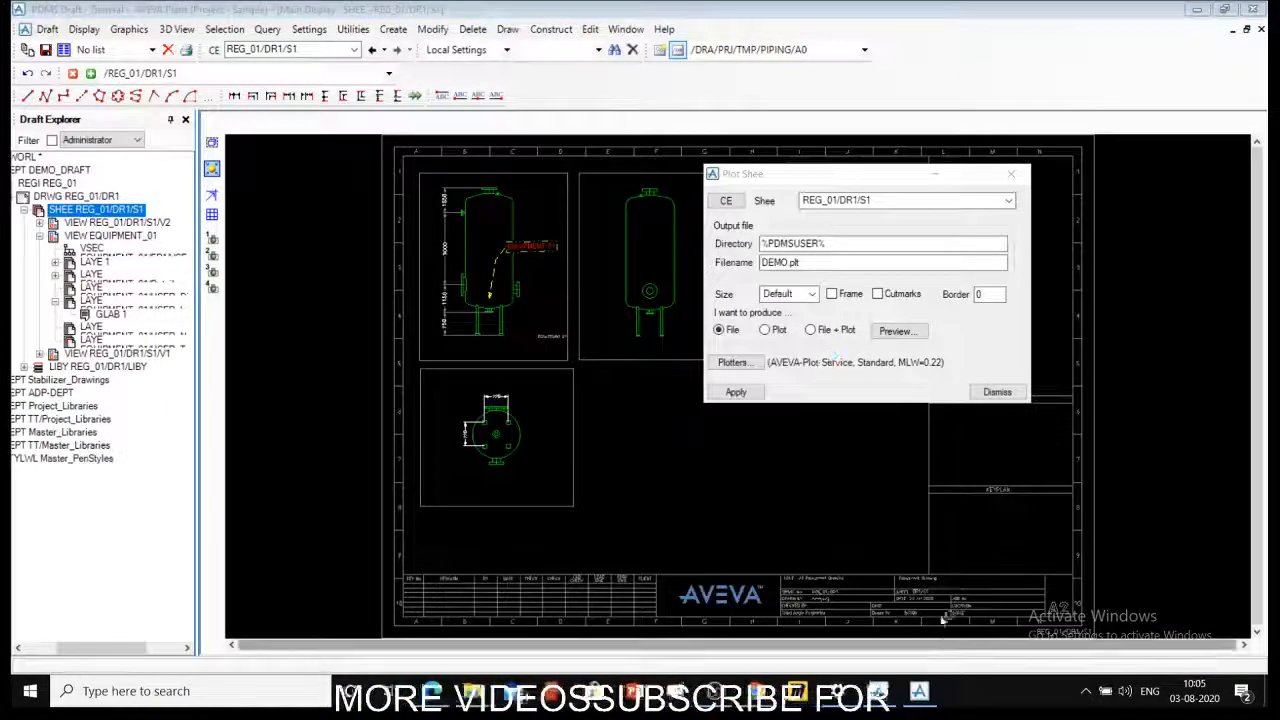
left_click(966, 704)
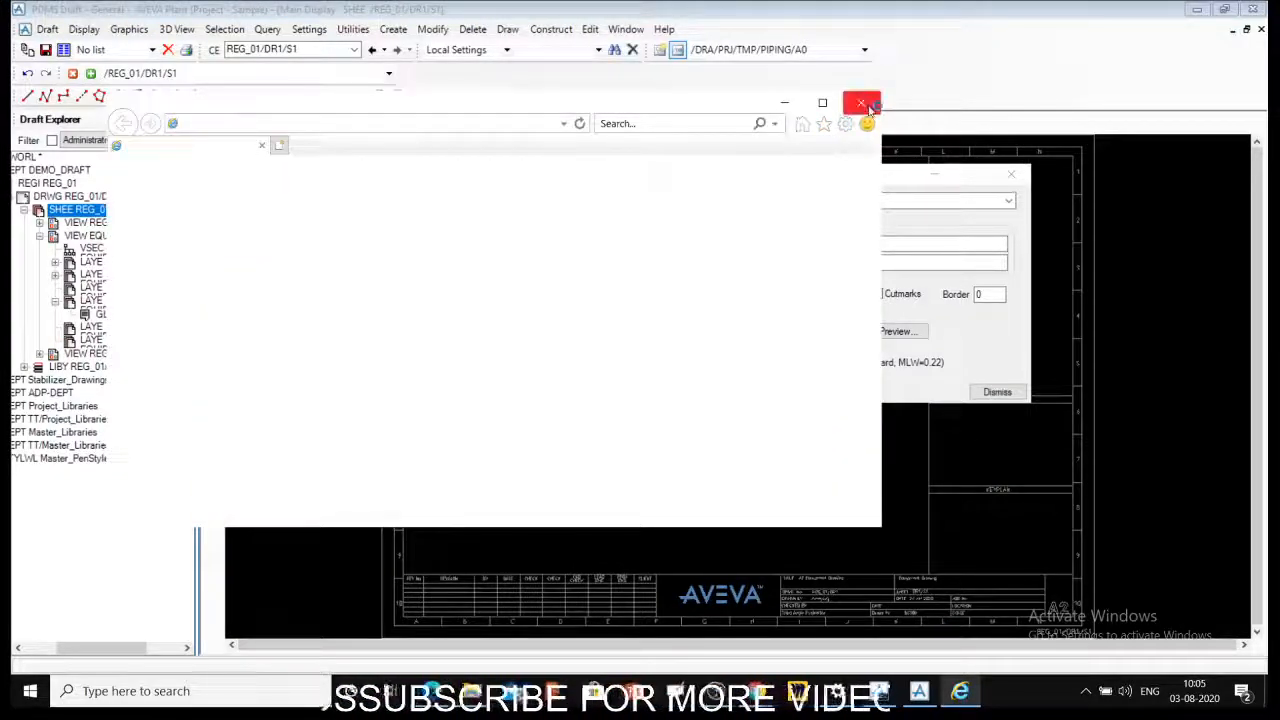
left_click(866, 104)
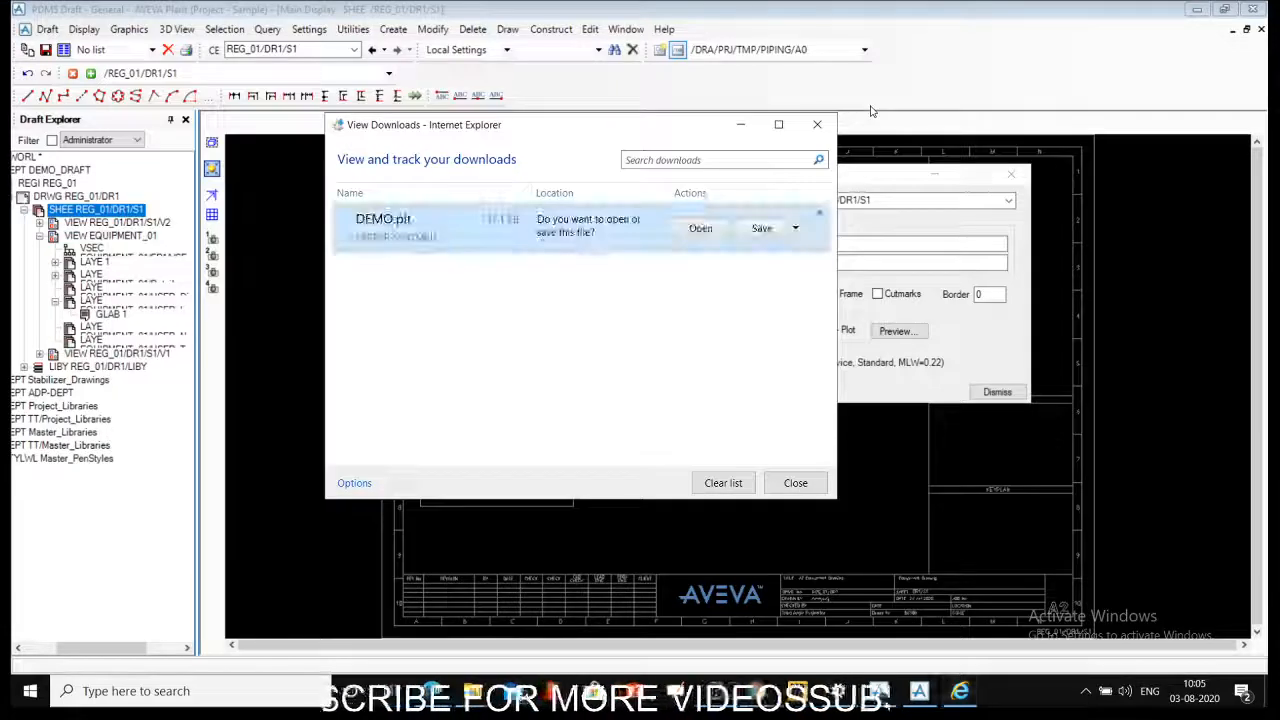
left_click(817, 124)
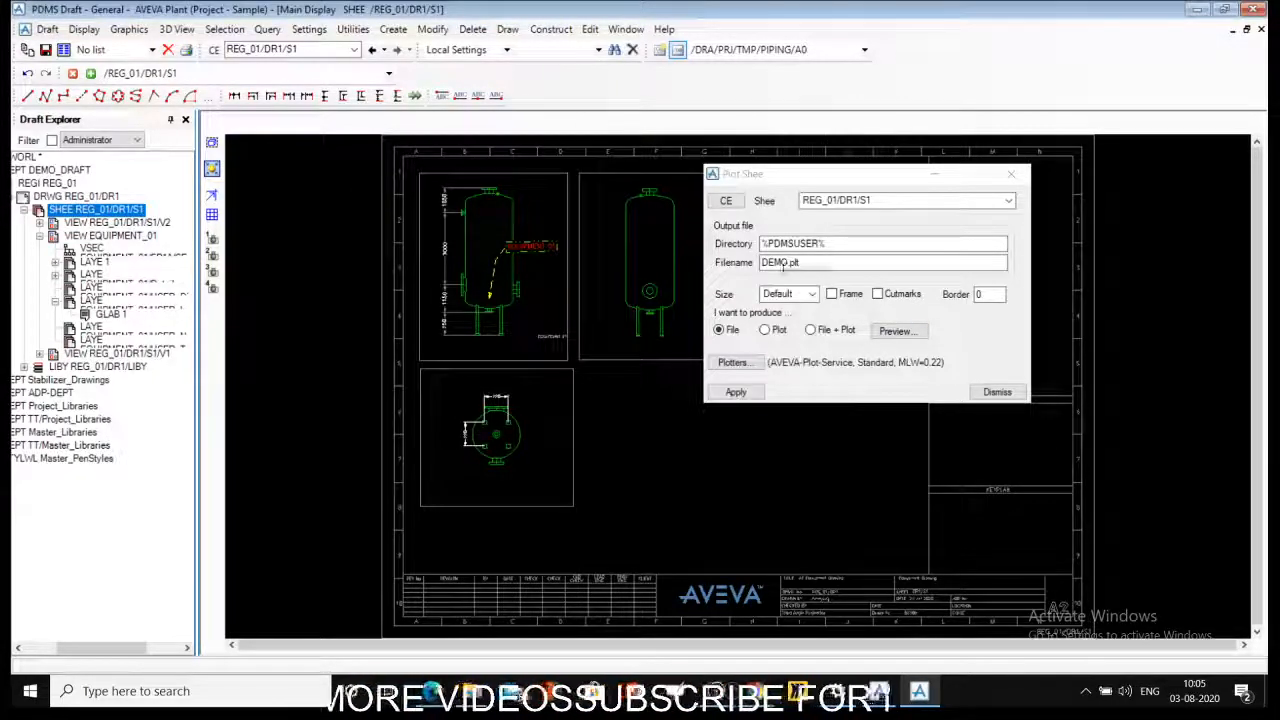
Step: Dismiss the plot form and start a Standard DXF output of the sheet with the filename DEMO DXF.dxf
left_click(997, 392)
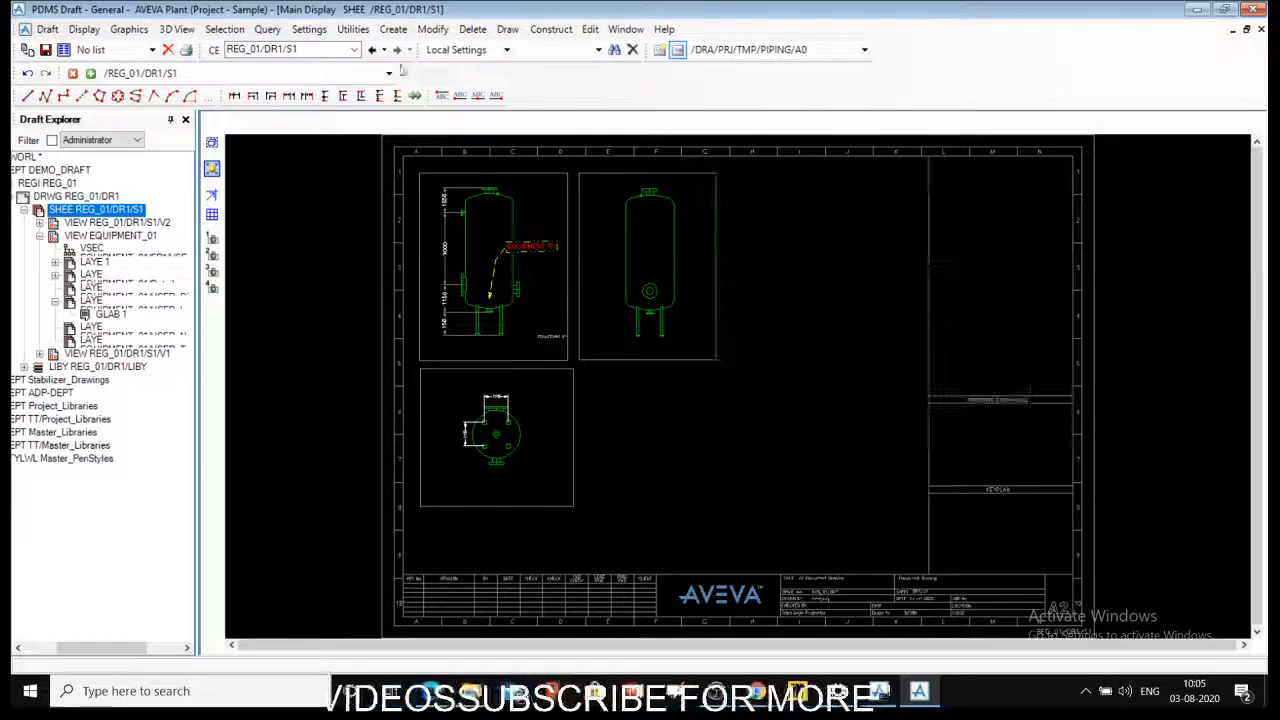
left_click(353, 29)
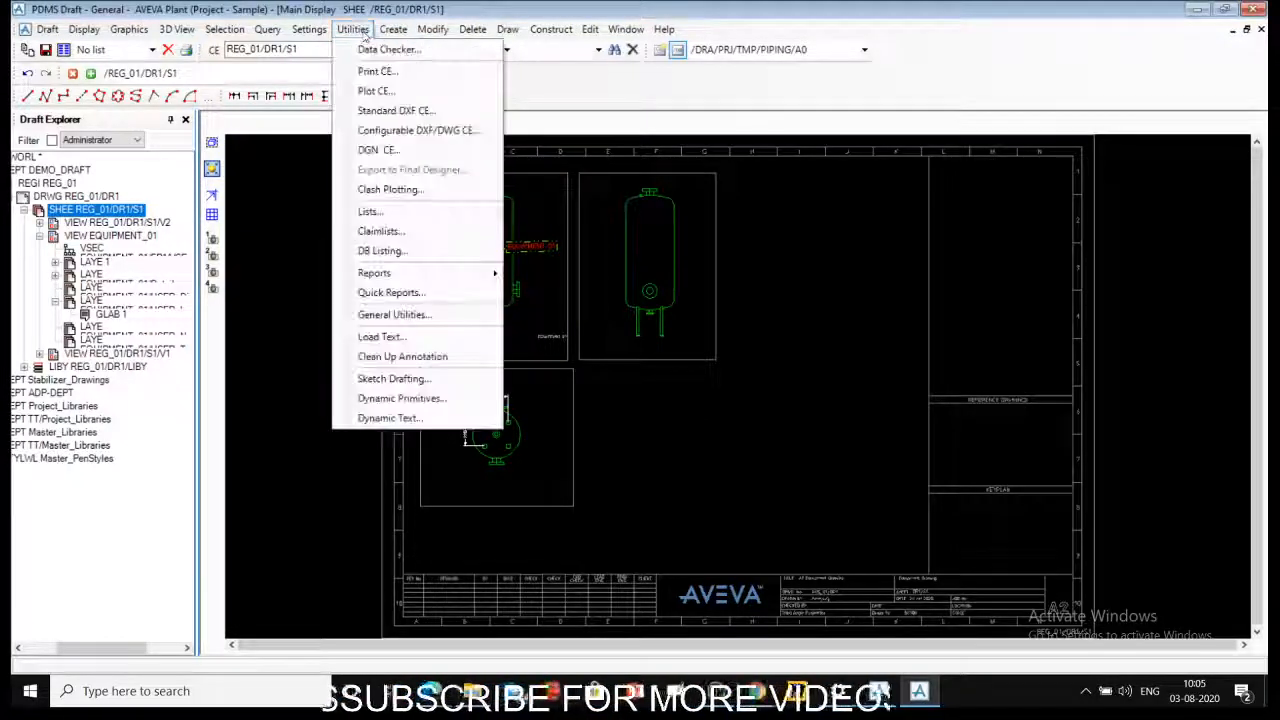
left_click(386, 112)
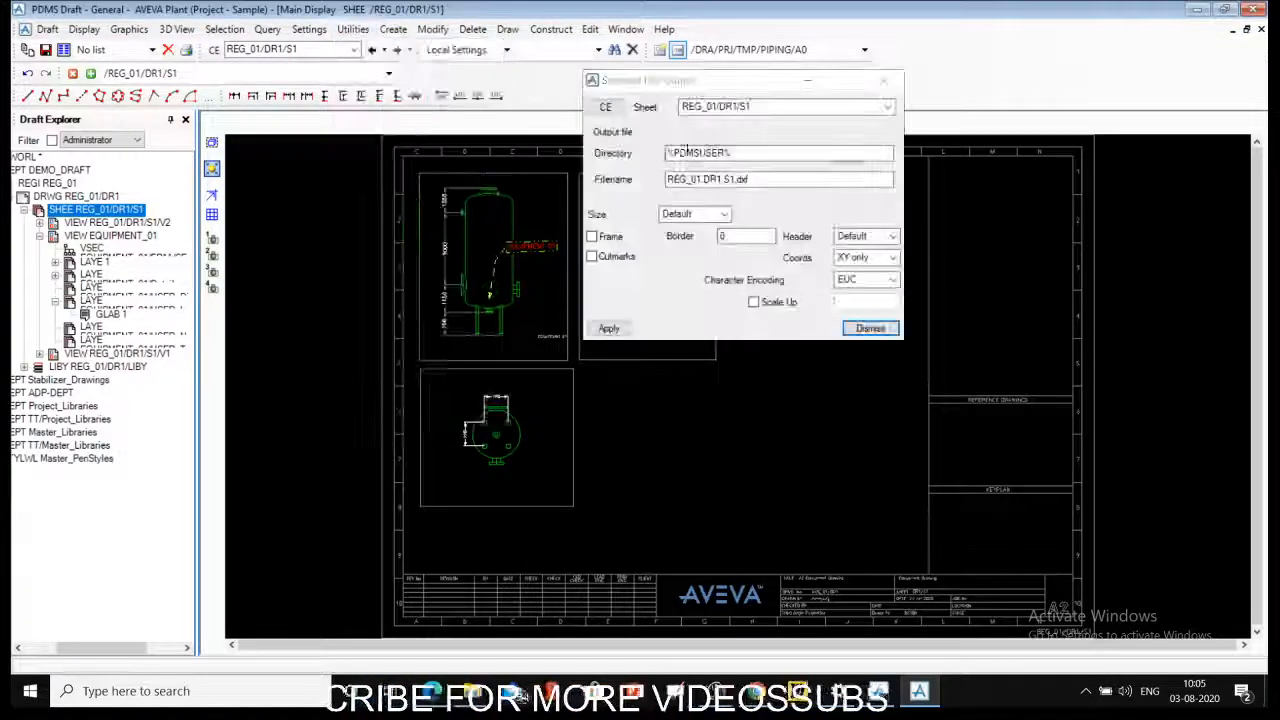
left_click_drag(697, 80, 888, 140)
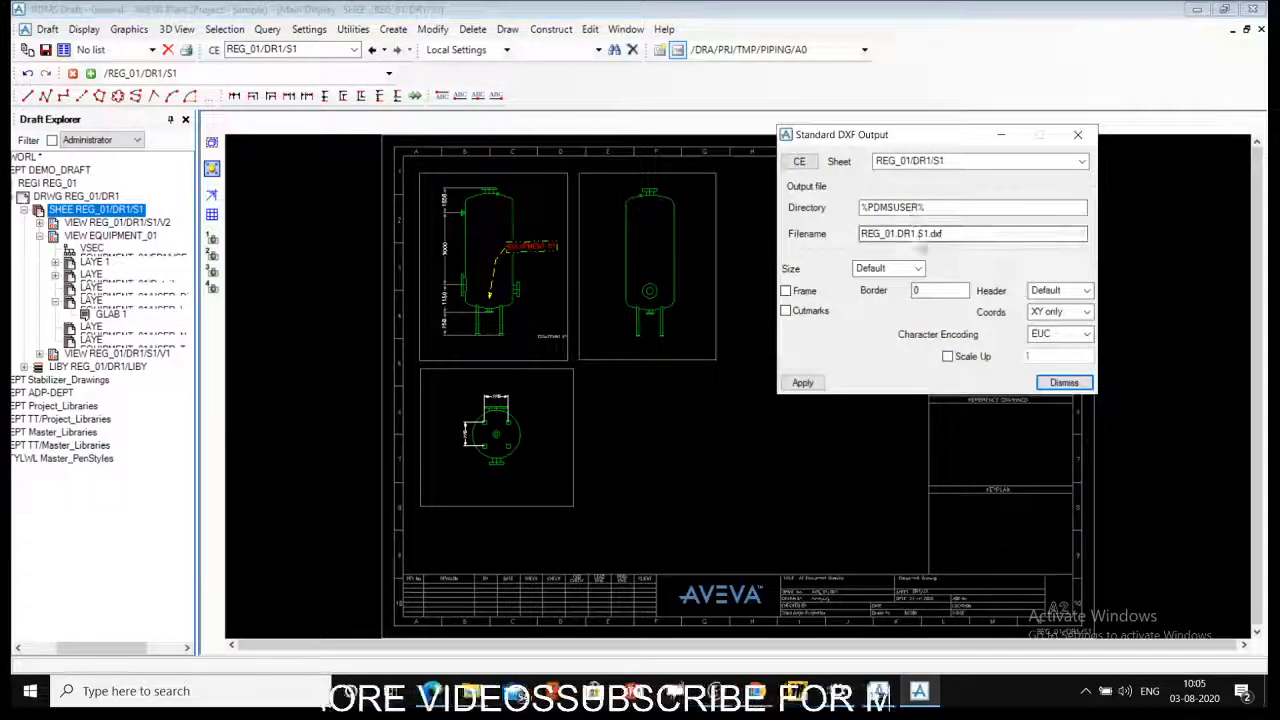
left_click_drag(929, 234, 857, 216)
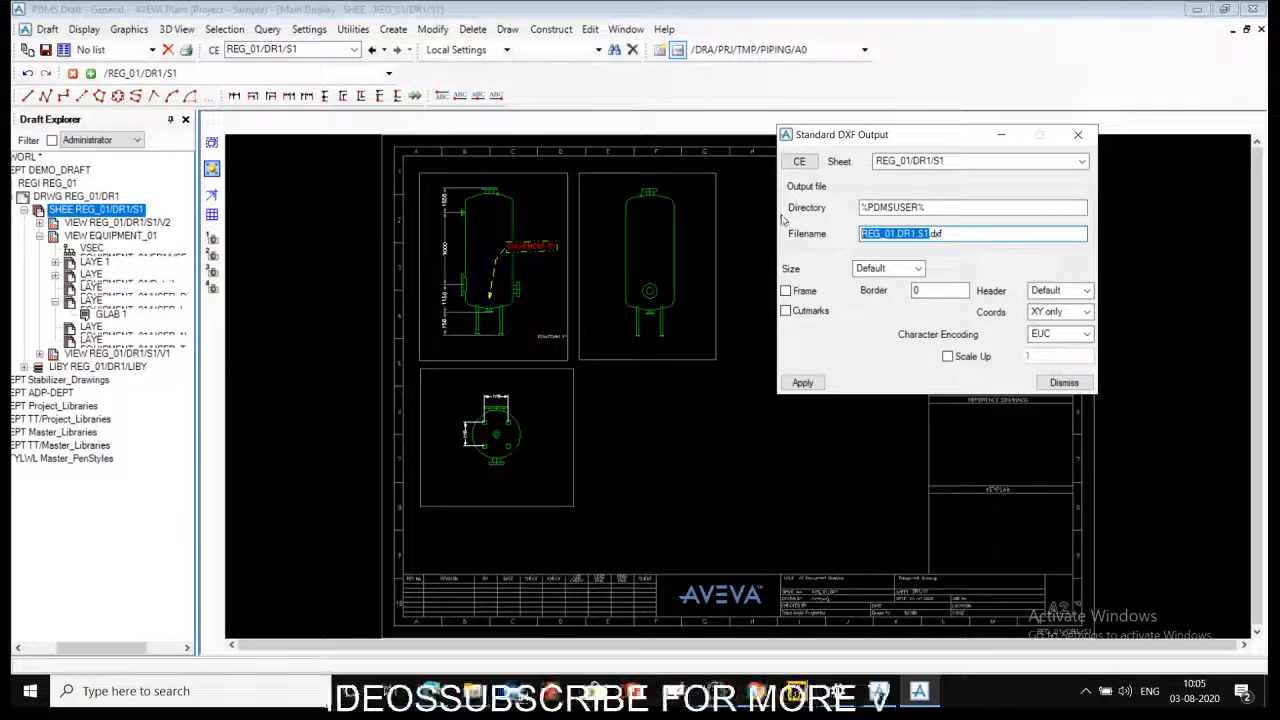
type("DEMO D")
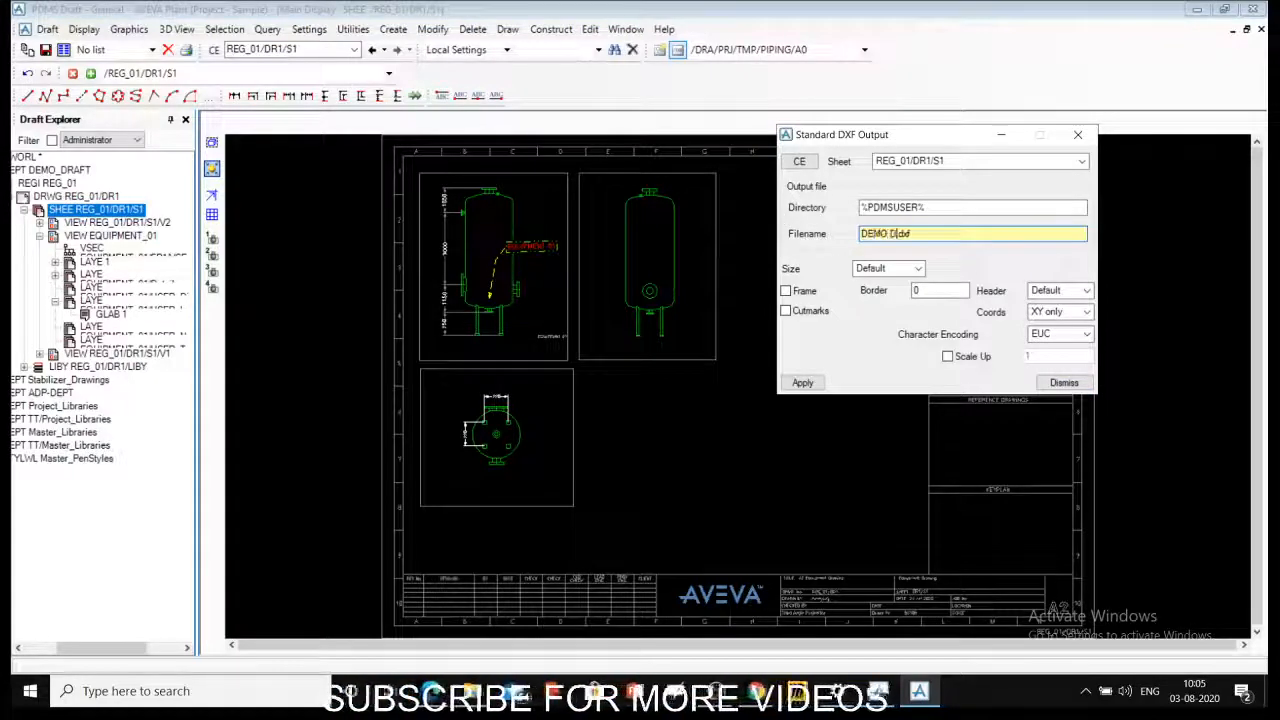
type("X")
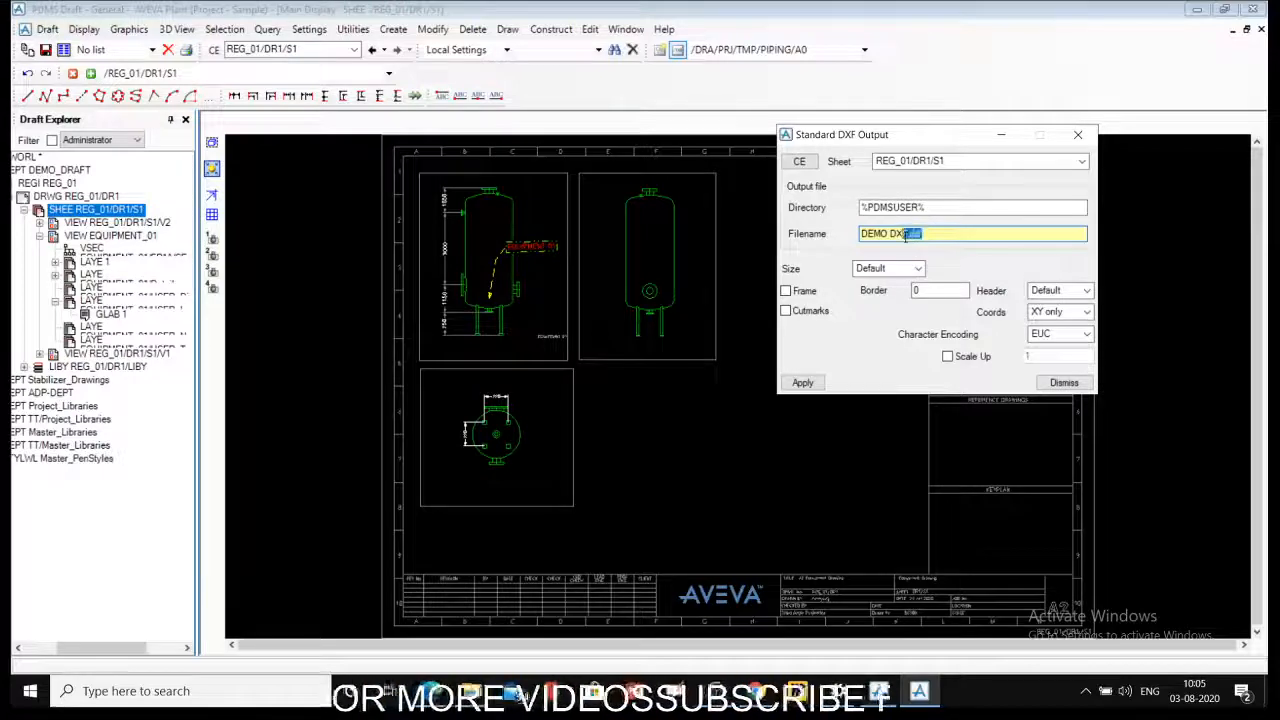
left_click_drag(905, 235, 910, 235)
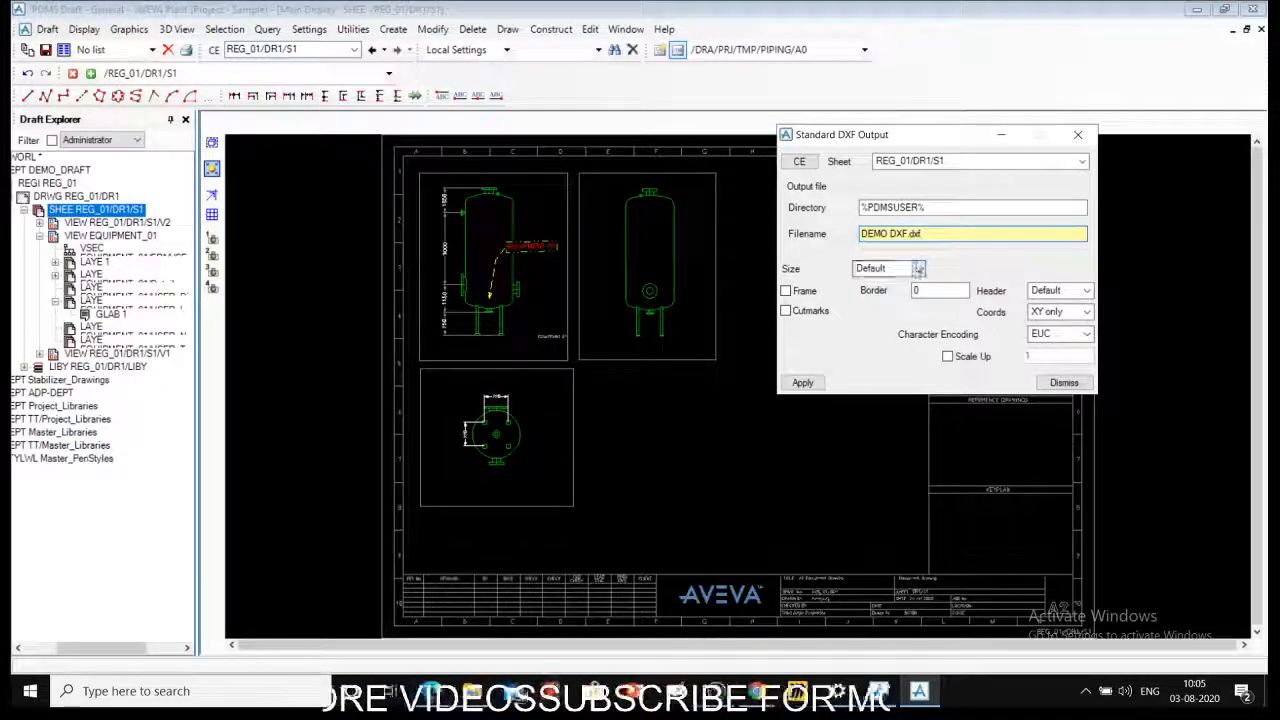
Step: Enable the frame for the DXF output, and review the size, character encoding and coordinate choices, keeping Default size and XY only
left_click(918, 268)
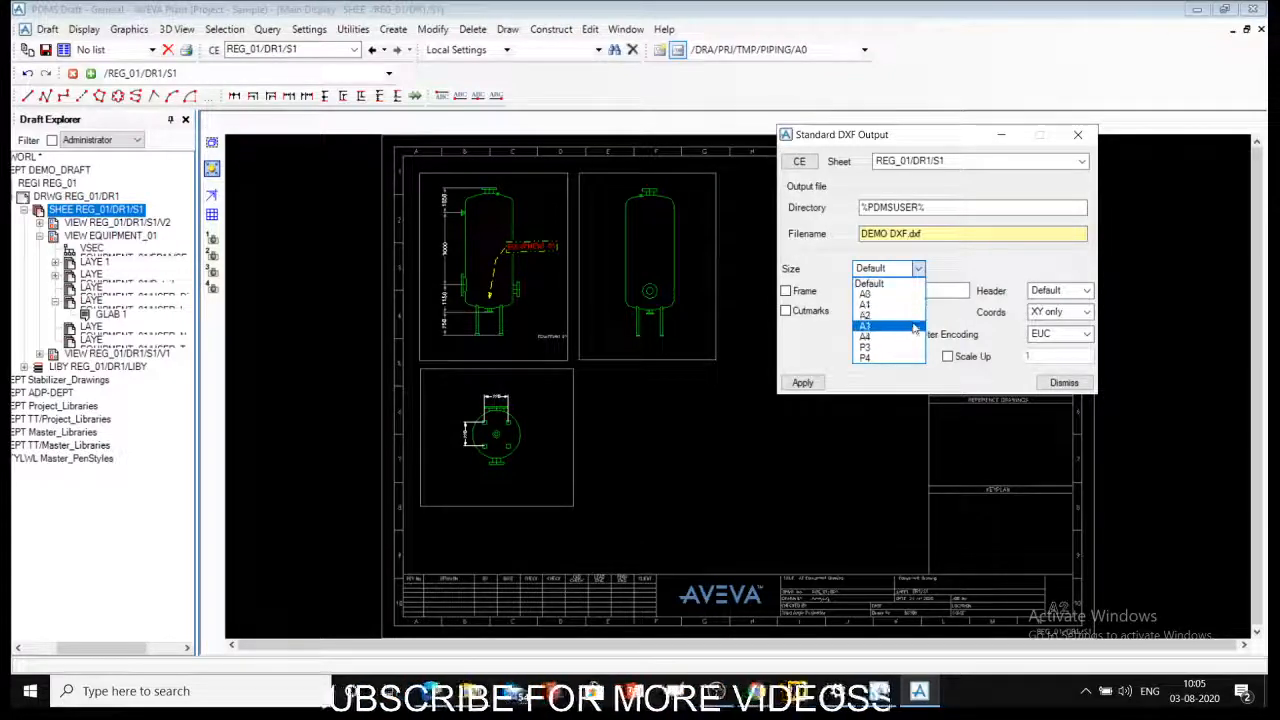
left_click(959, 267)
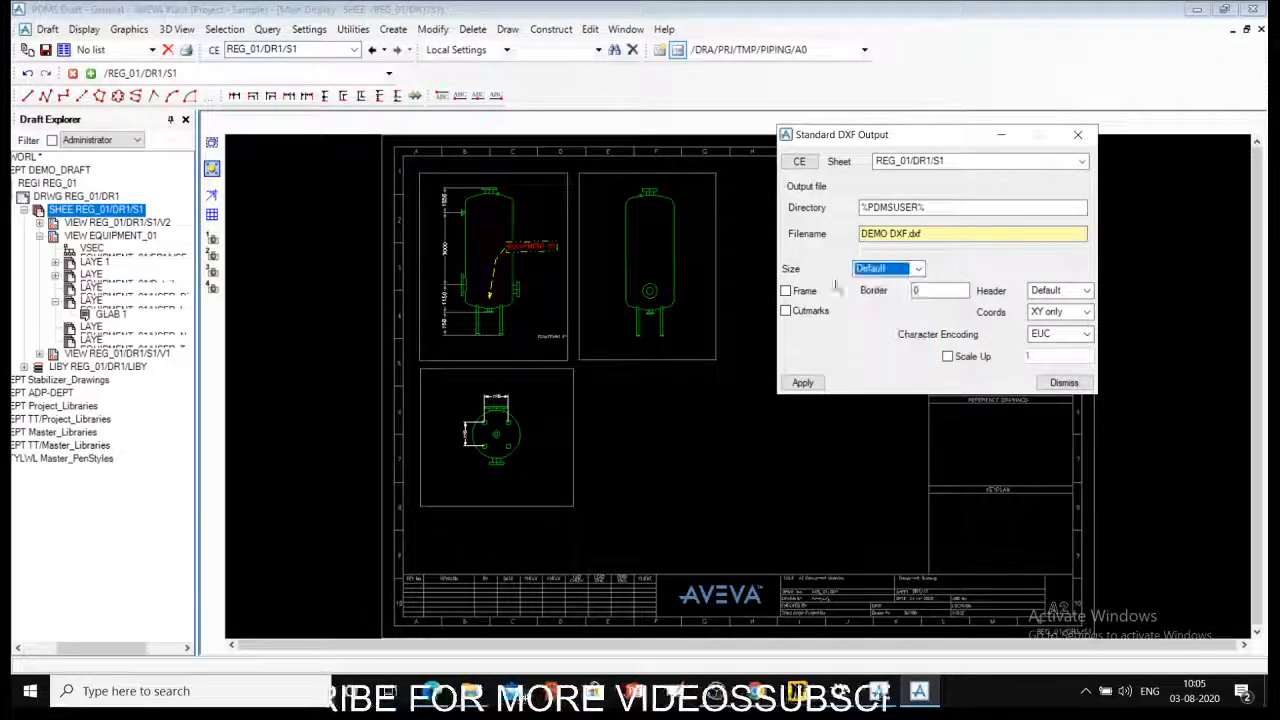
left_click(805, 291)
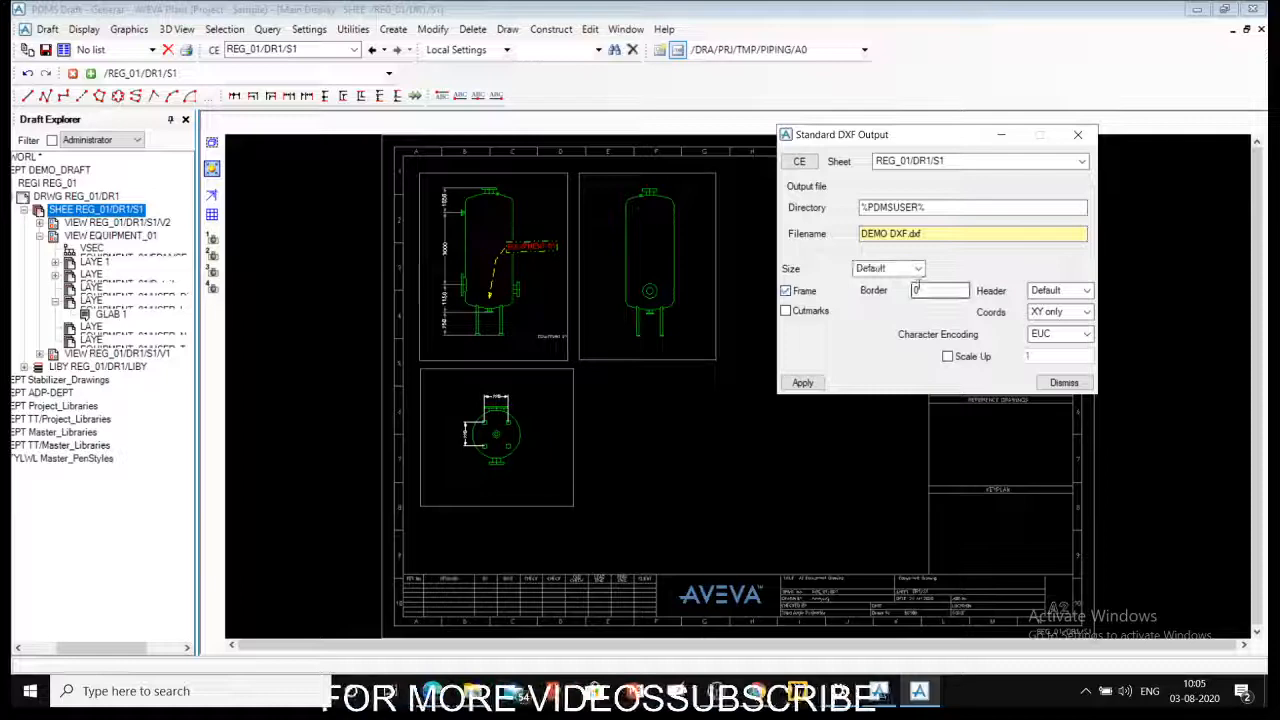
left_click(1042, 334)
left_click(1042, 334)
left_click(1066, 314)
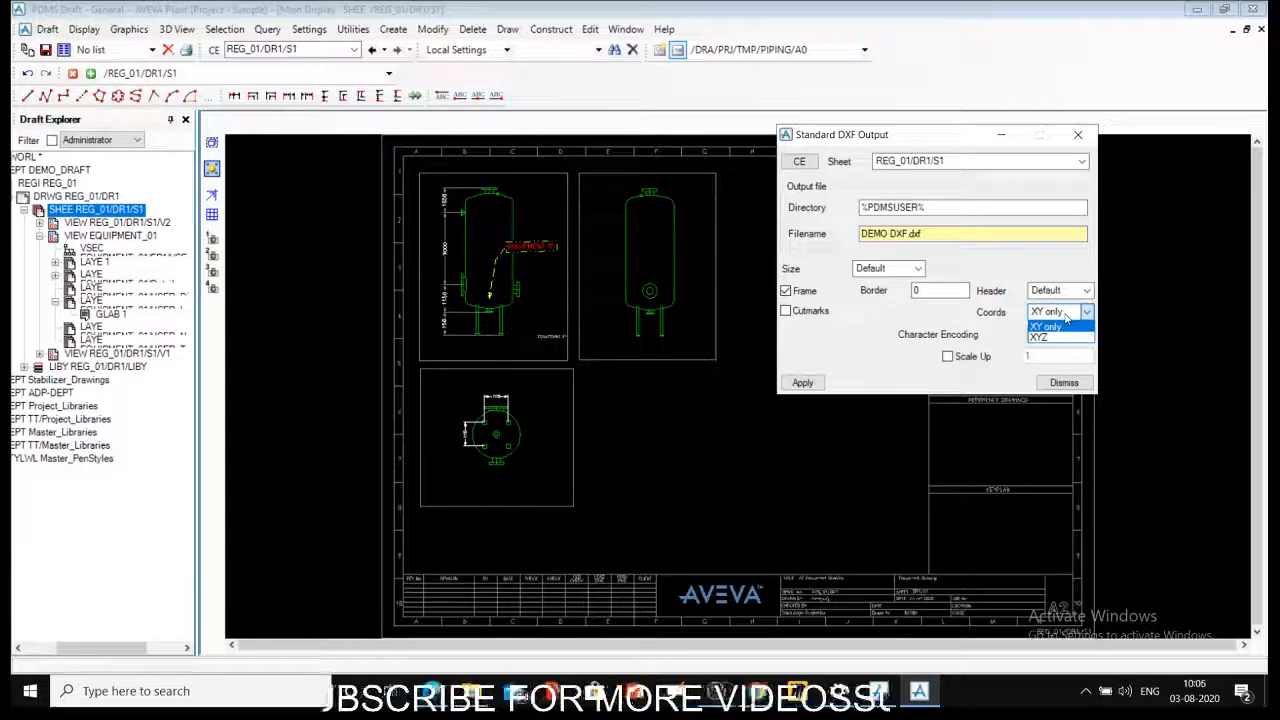
left_click(1066, 314)
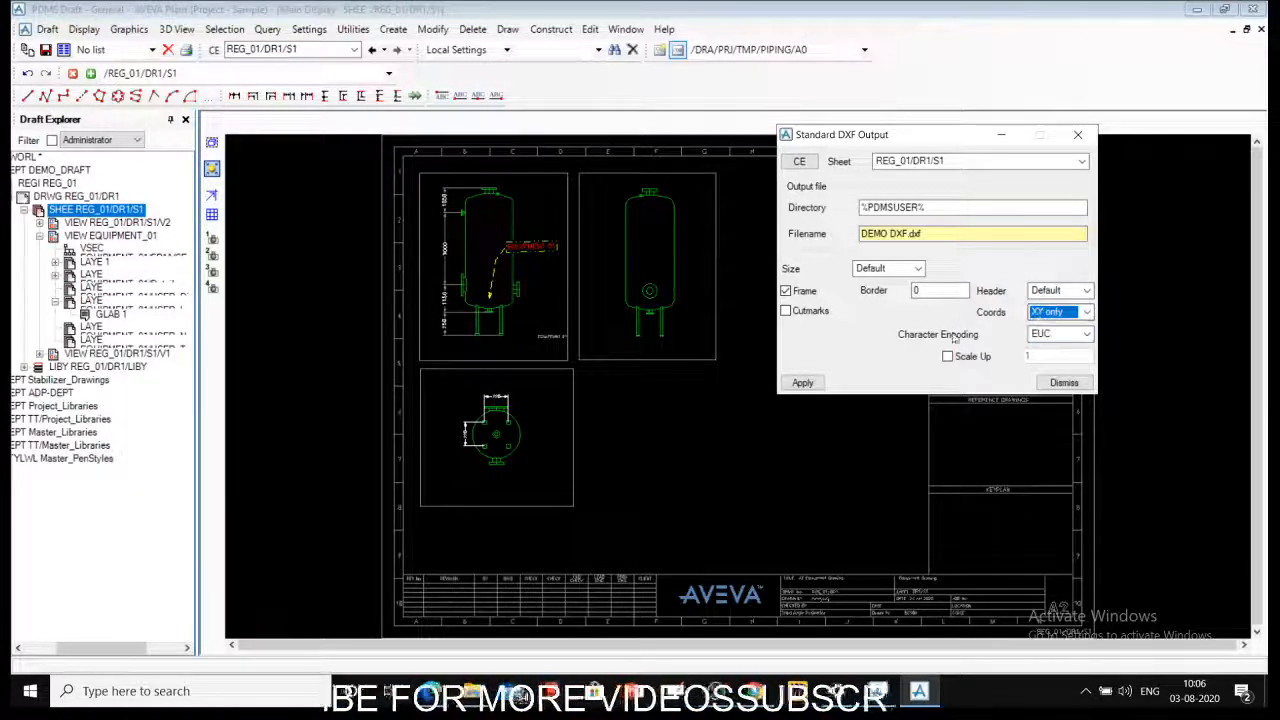
Step: Try to output the sheet as DEMO DXF.dxf with the frame enabled, and close the error dialogs
left_click(1025, 265)
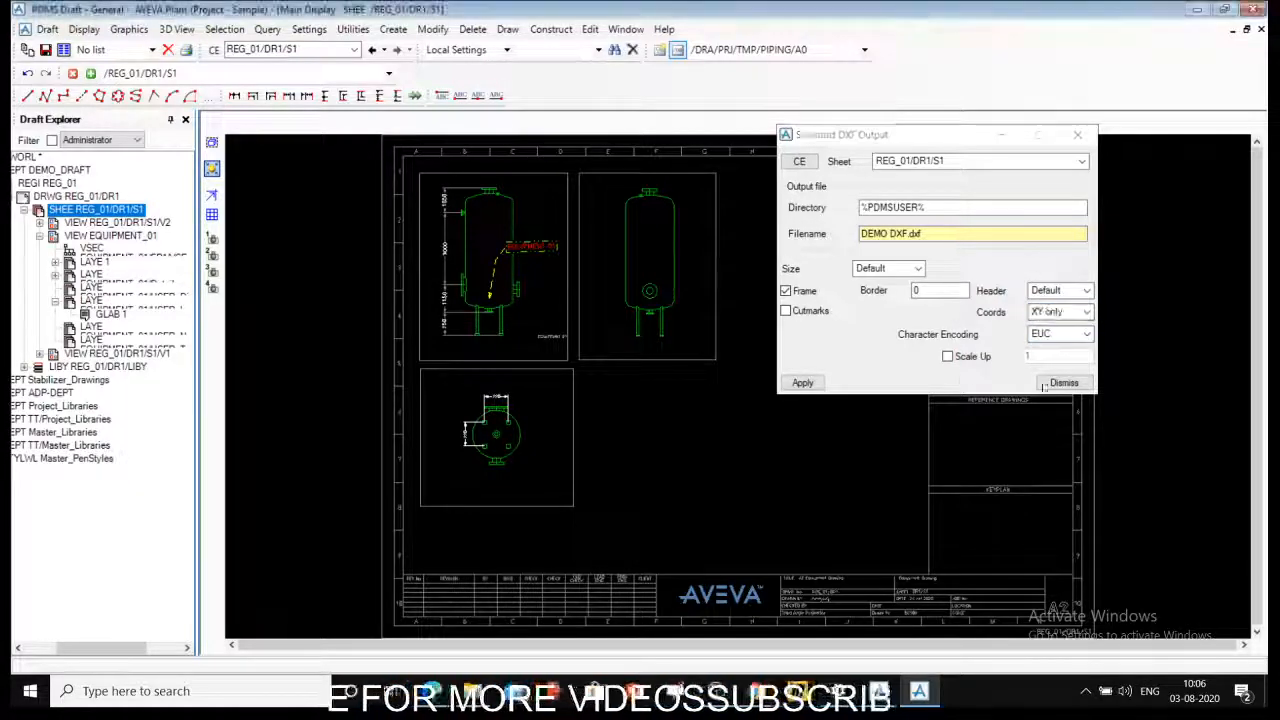
left_click(803, 384)
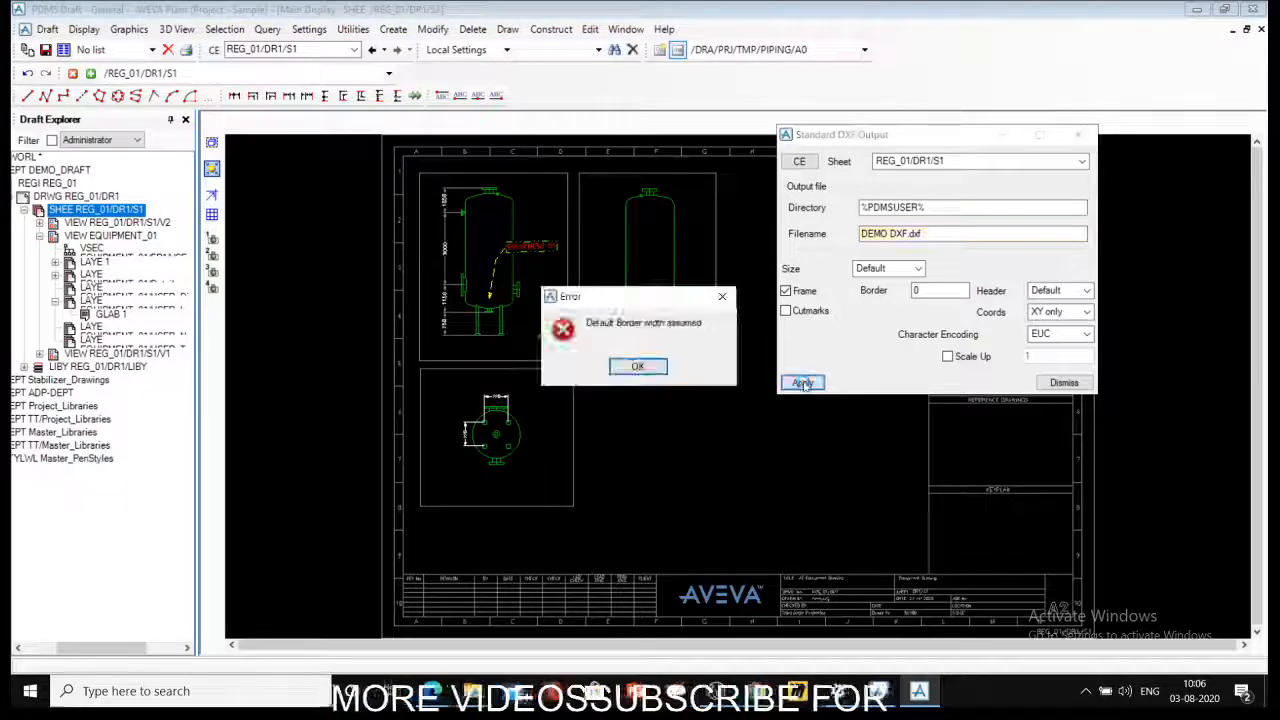
left_click(637, 368)
left_click(634, 369)
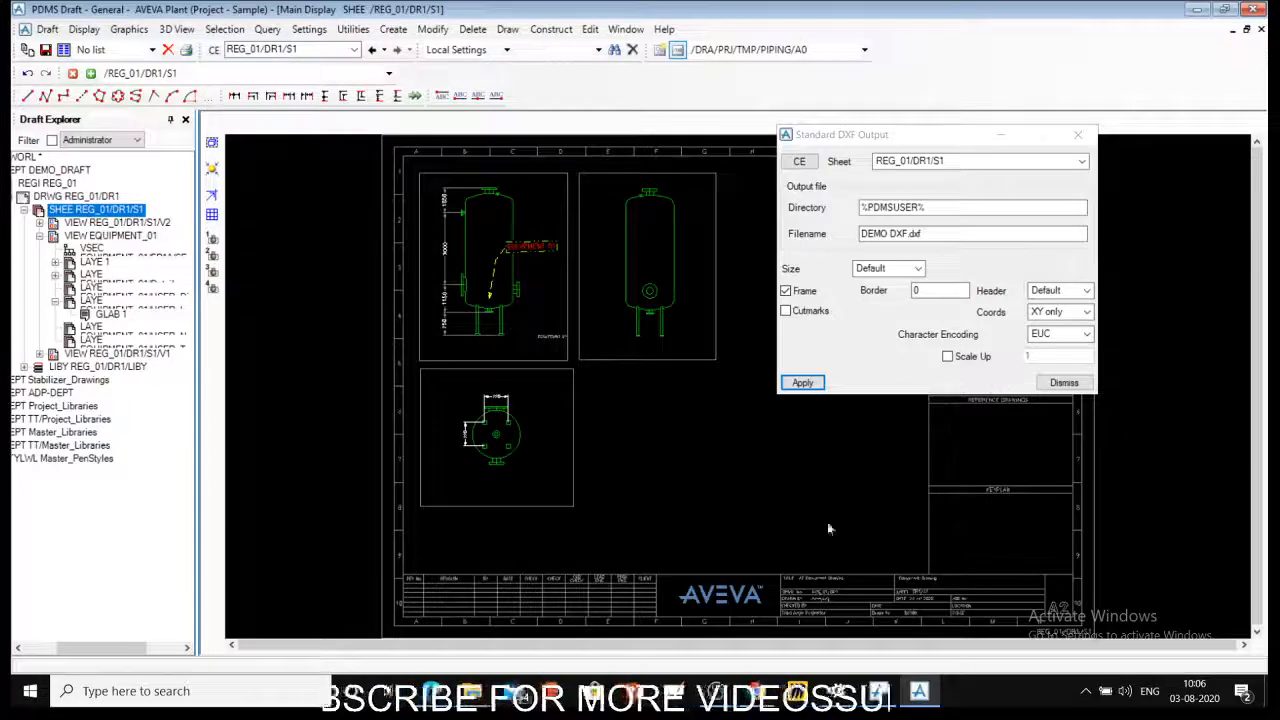
Step: Switch to File Explorer and refresh the pdmsuser folder to check for the exported DXF file
left_click(470, 691)
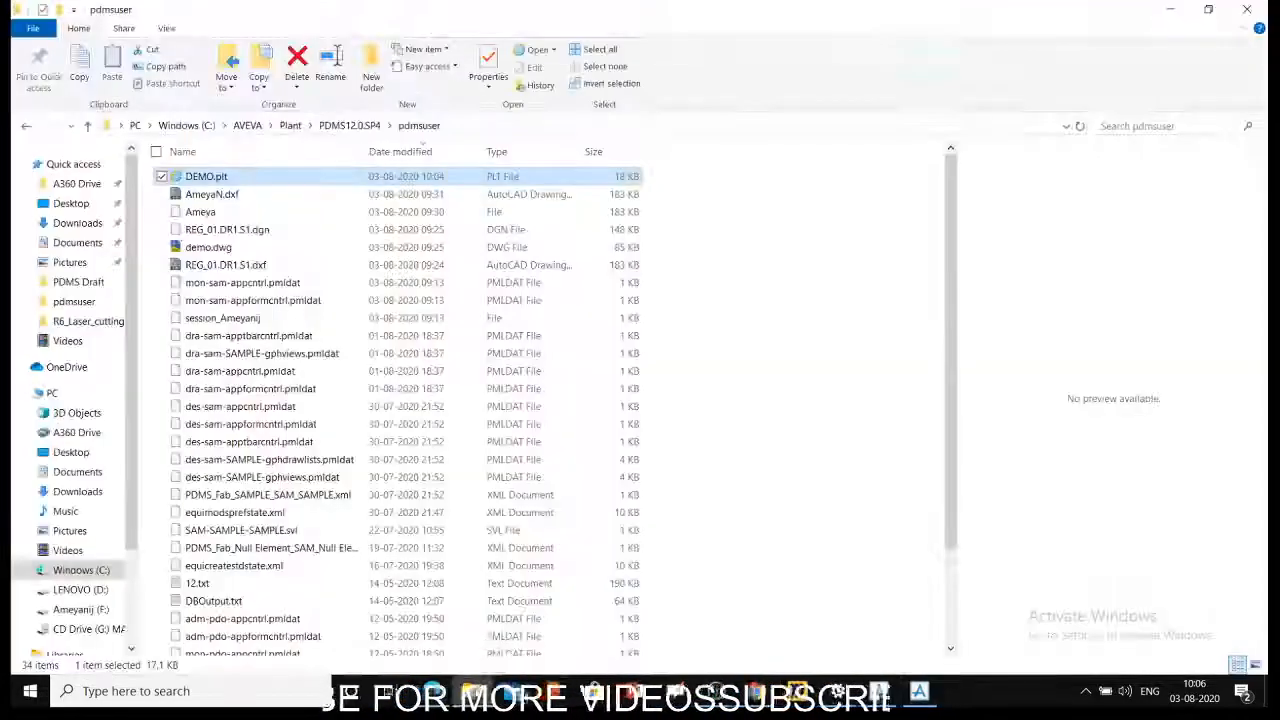
right_click(760, 277)
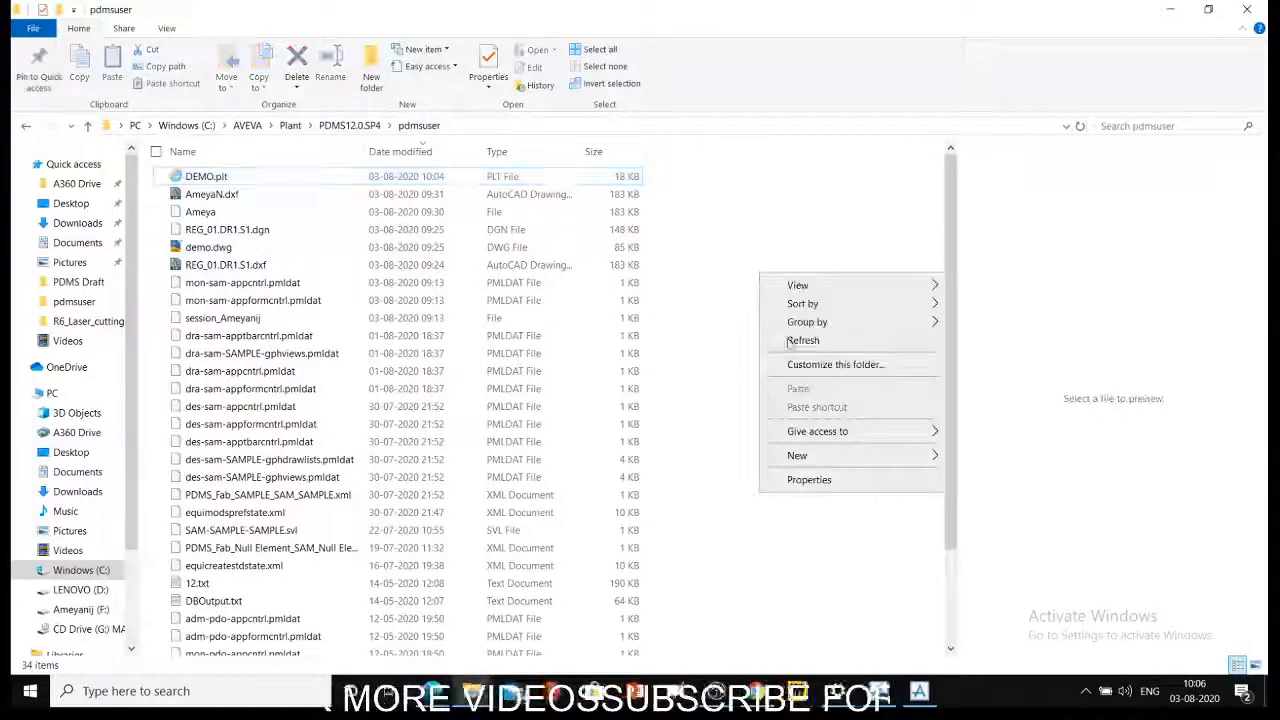
left_click(788, 341)
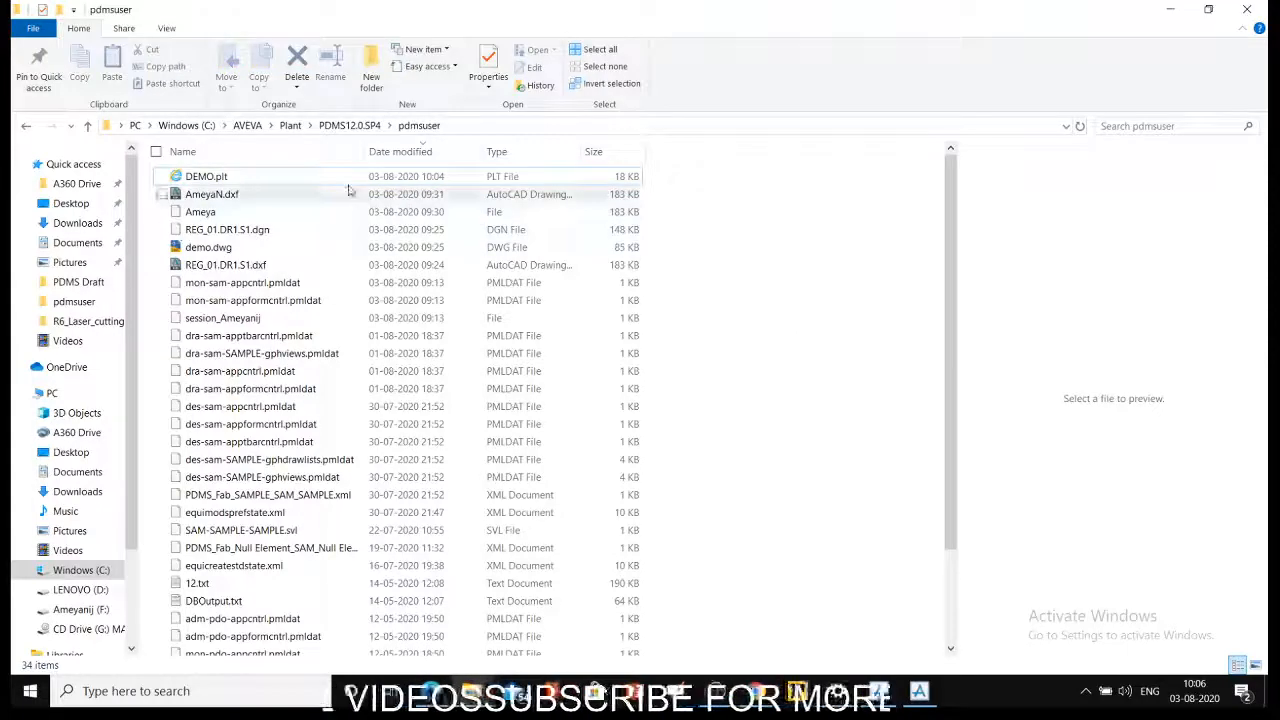
Step: Back in PDMS Draft, disable the frame, try the DEMO DXF.dxf output again, and dismiss the DXF output form
left_click(922, 695)
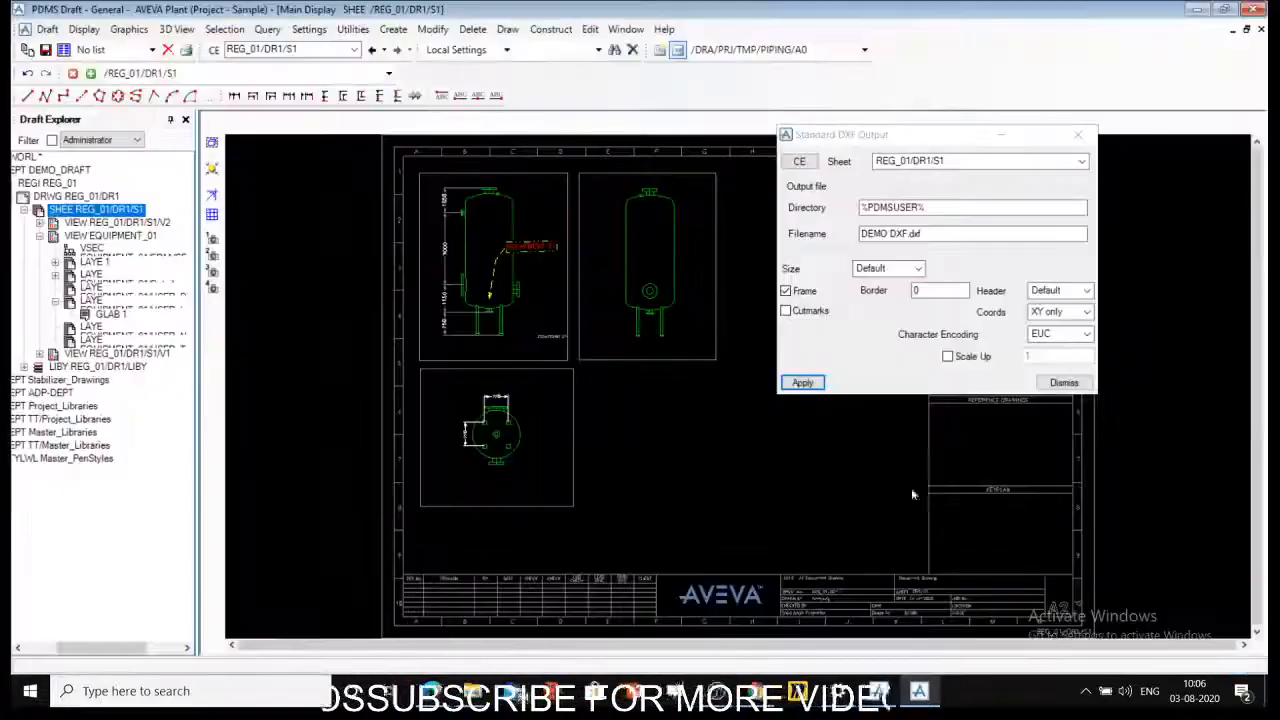
left_click(786, 291)
left_click(800, 383)
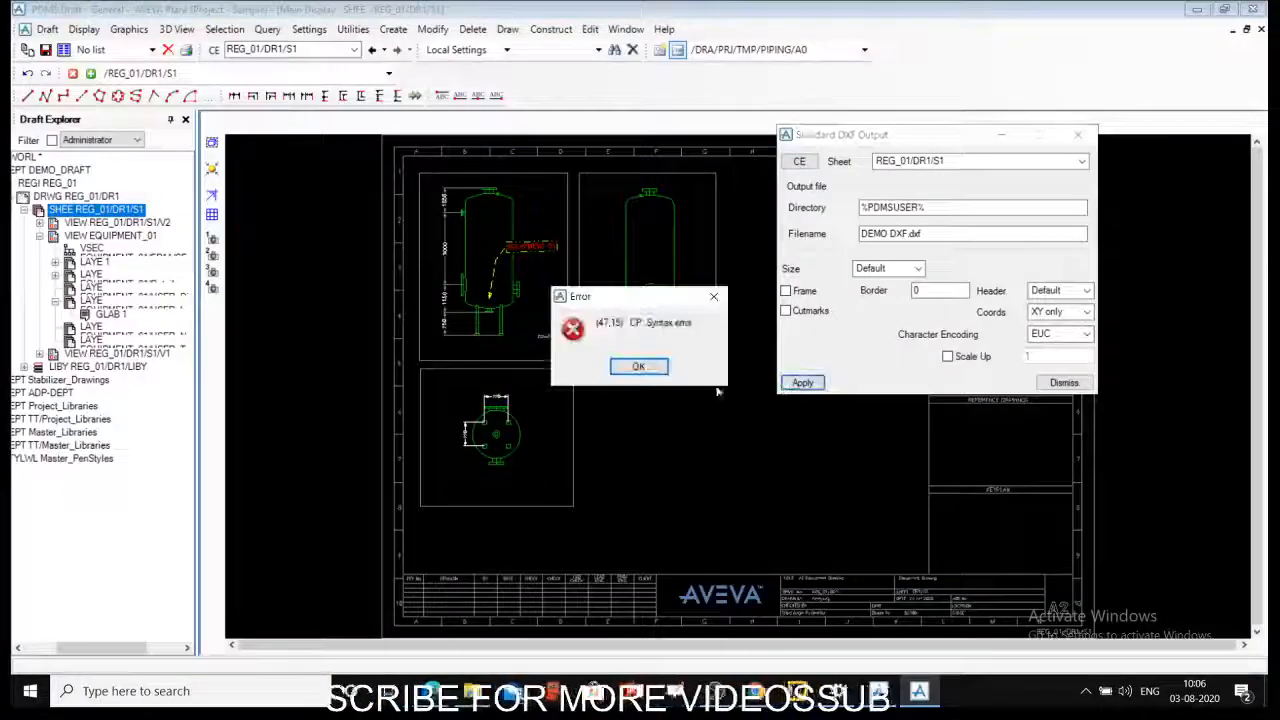
left_click(651, 368)
left_click_drag(922, 233, 780, 236)
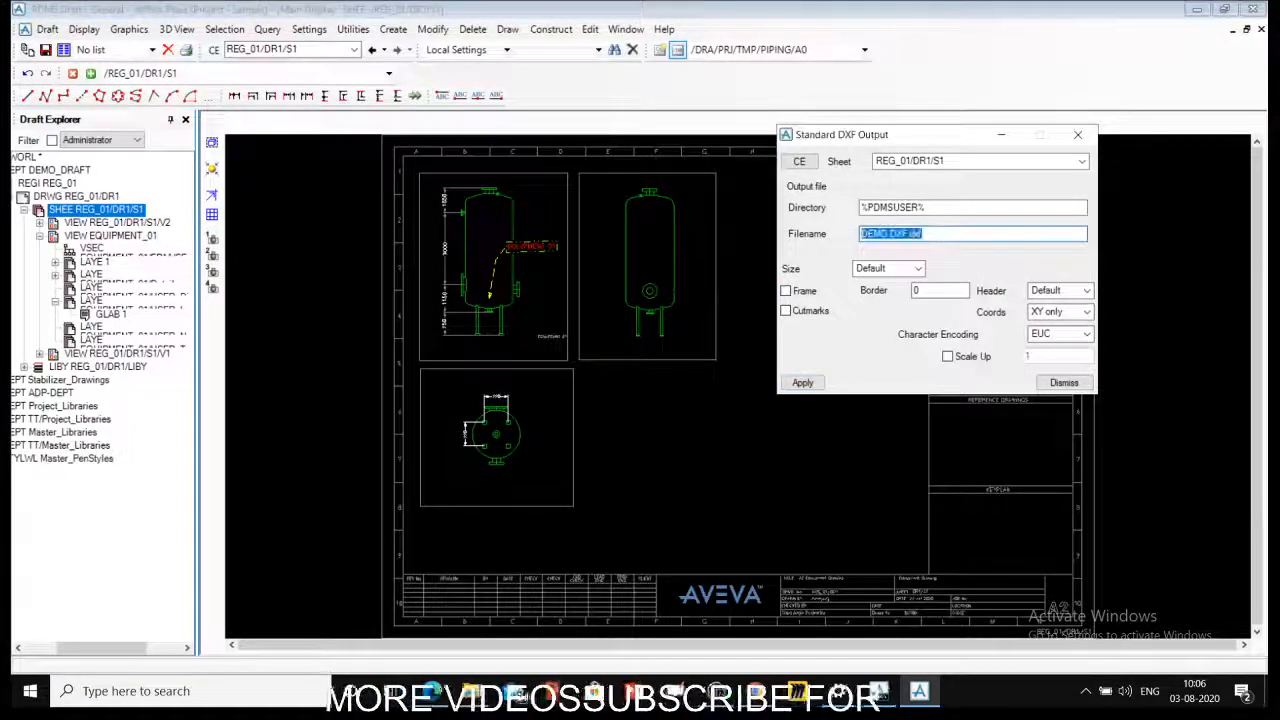
left_click(1064, 383)
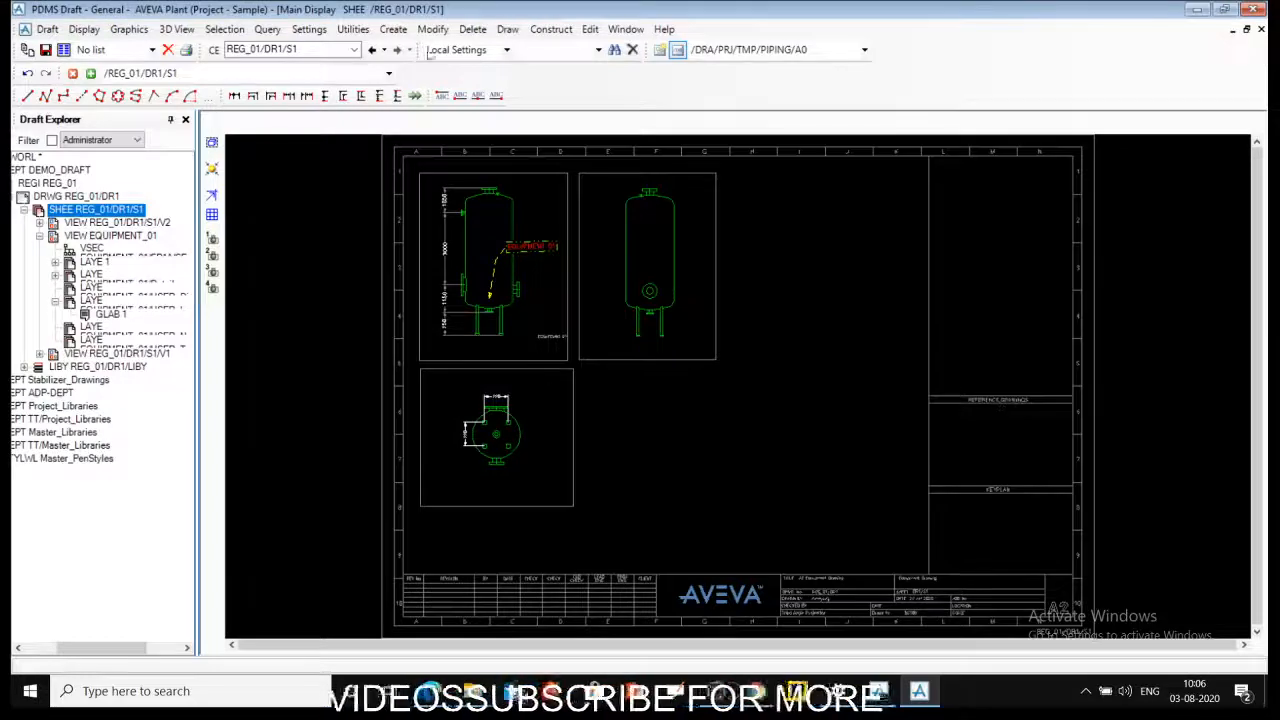
Step: Run a Standard DXF output of the sheet with the default filename REG_01.DR1.S1.dxf, overwriting the existing file
left_click(352, 29)
left_click(386, 110)
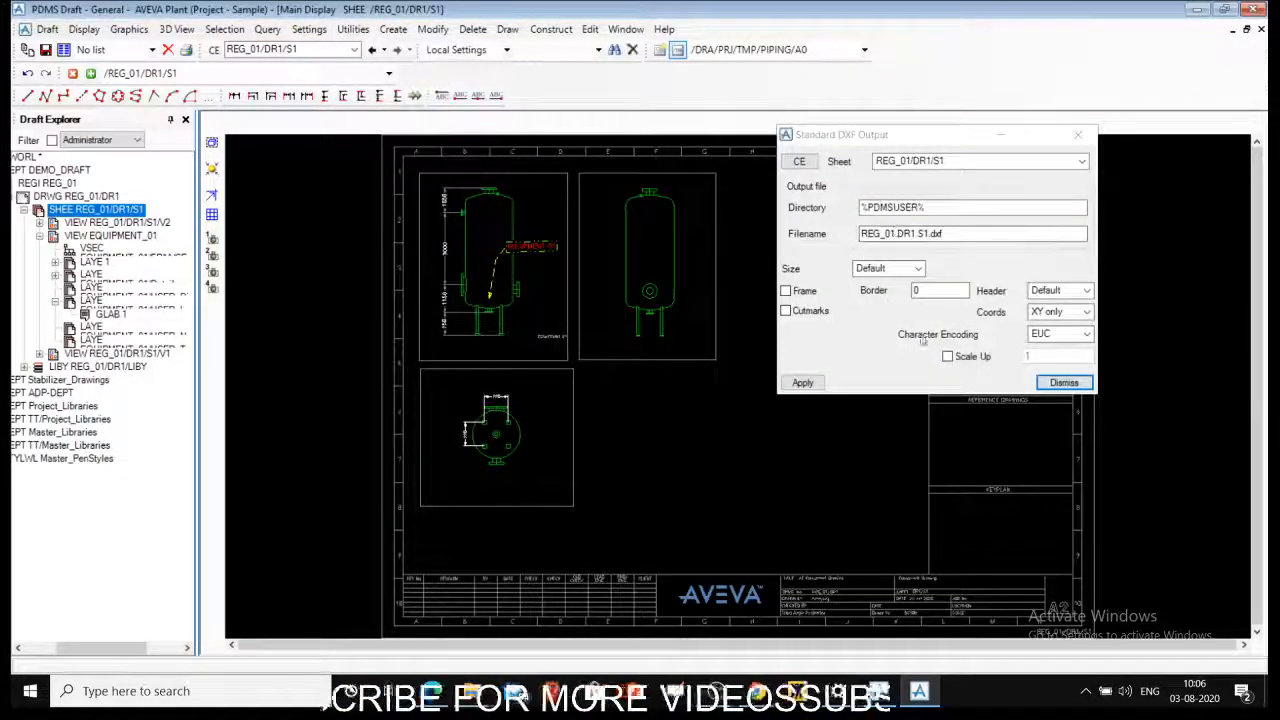
left_click(803, 383)
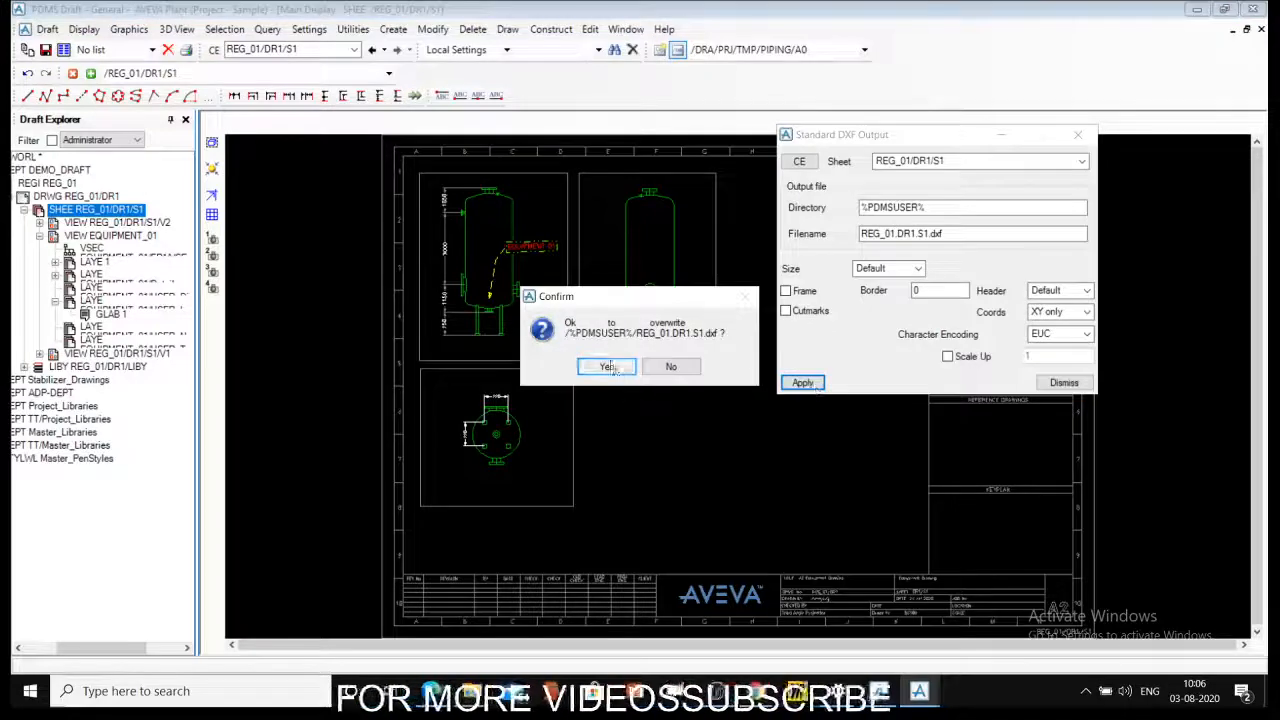
left_click(604, 367)
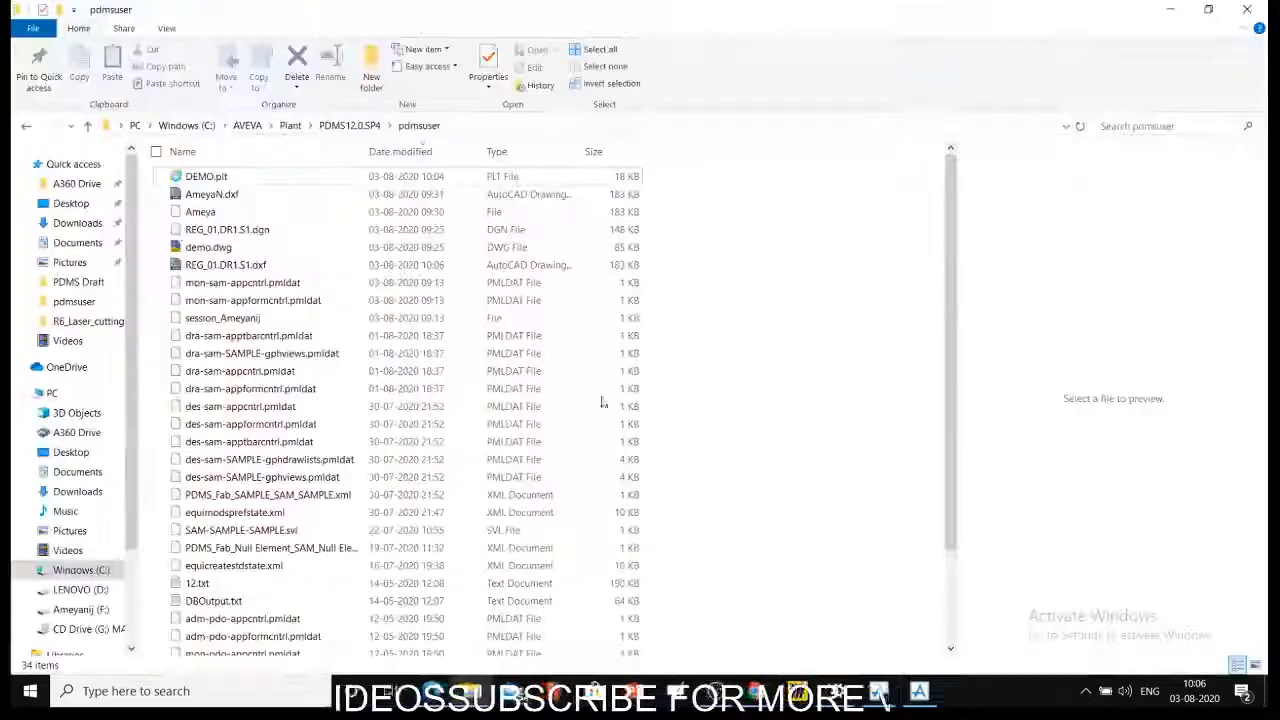
Step: Refresh the pdmsuser folder and open REG_01.DR1.S1.dxf in AutoCAD
right_click(728, 264)
left_click(760, 336)
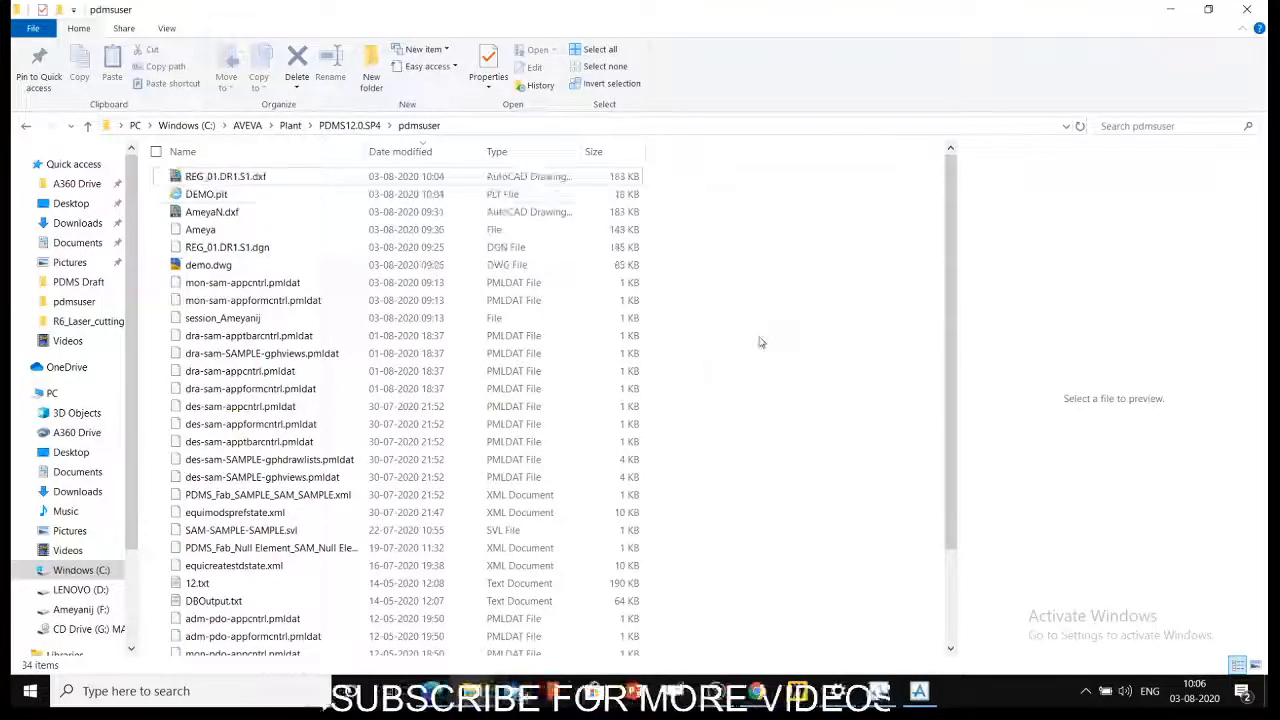
left_click(256, 178)
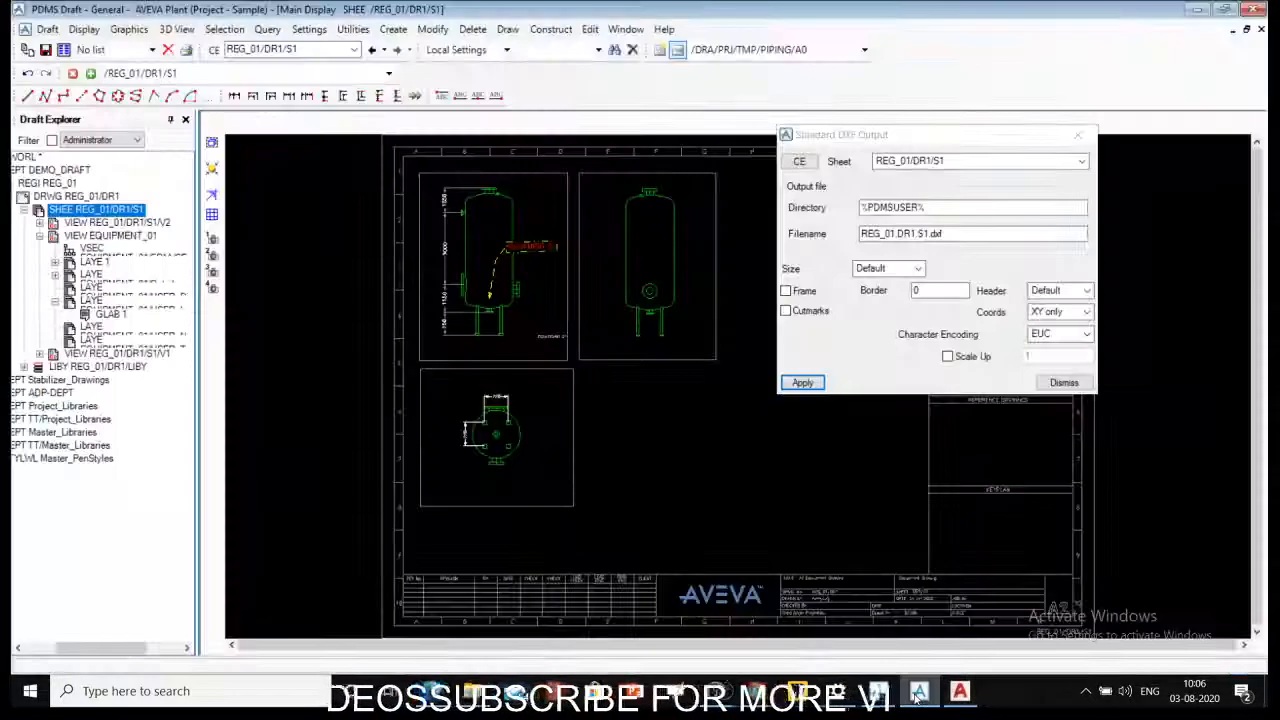
Step: In PDMS Draft, dismiss the Standard DXF form and start a Configurable DXF/DWG output of the current sheet
left_click(1065, 388)
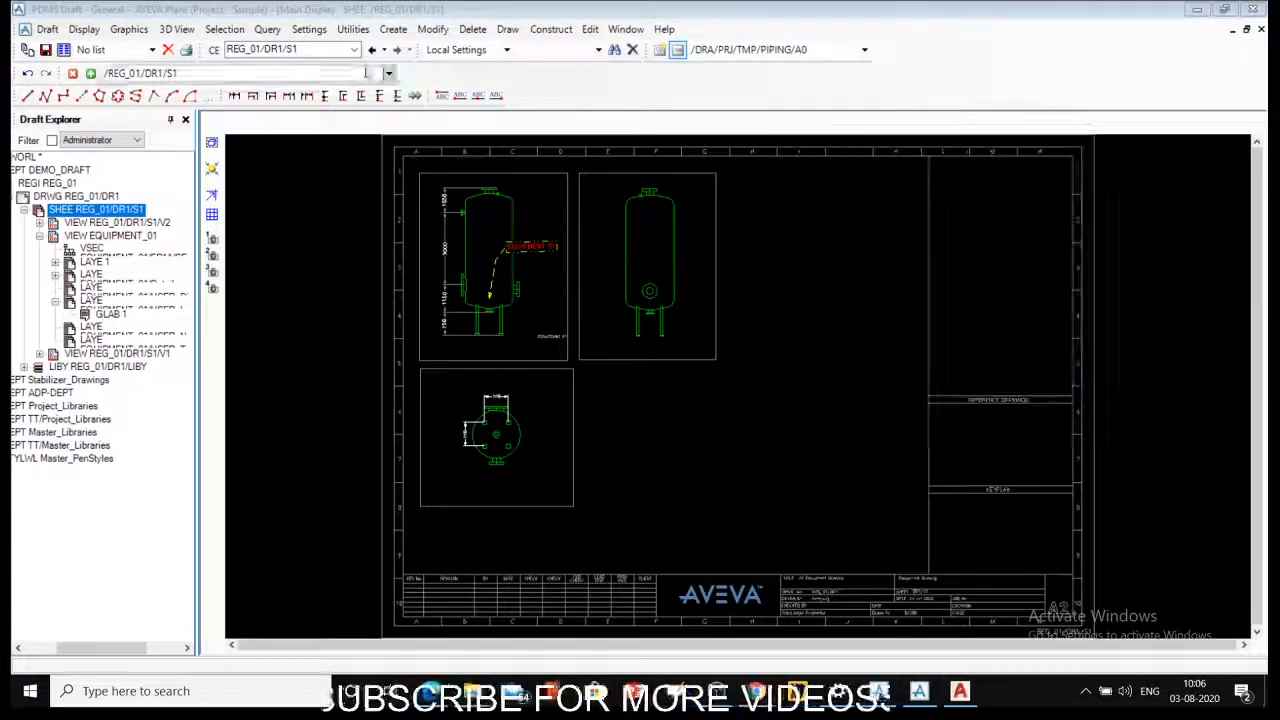
left_click(355, 33)
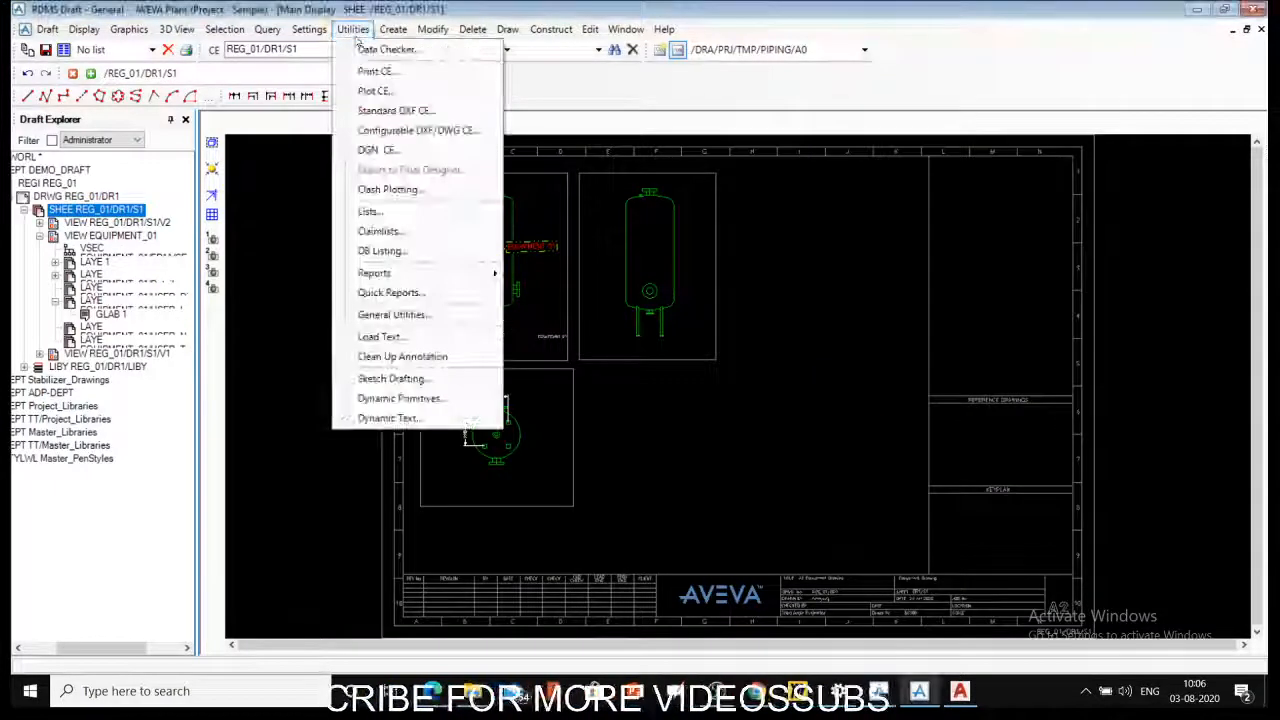
left_click(370, 131)
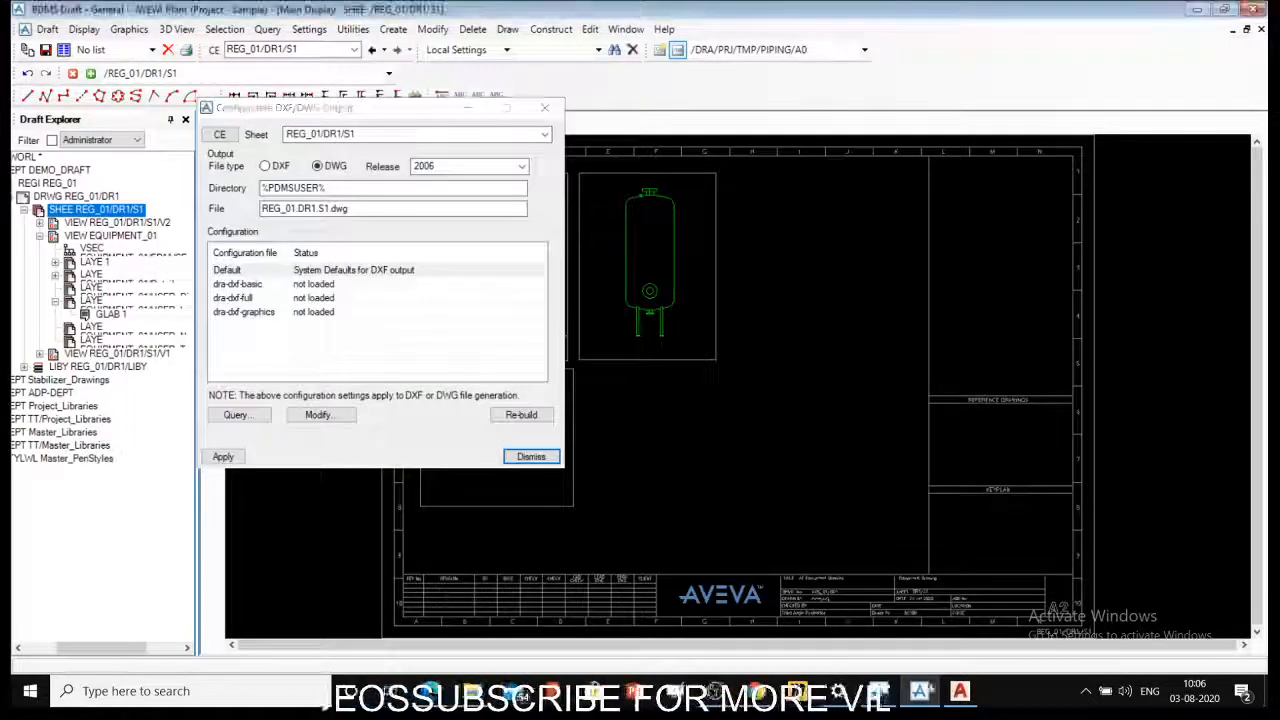
Step: Switch to AutoCAD and examine the exported sheet's frame, equipment views, labels and dimensions
left_click(959, 691)
left_click(694, 393)
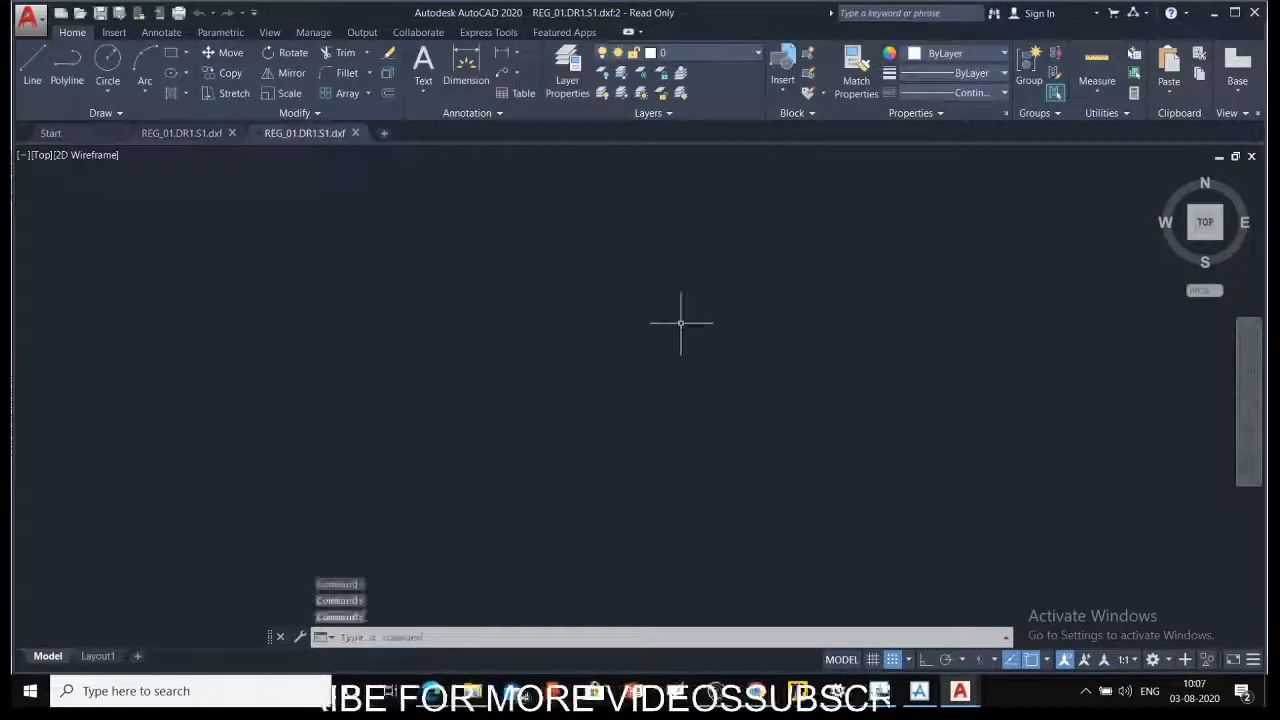
scroll(666, 334, "down", 6)
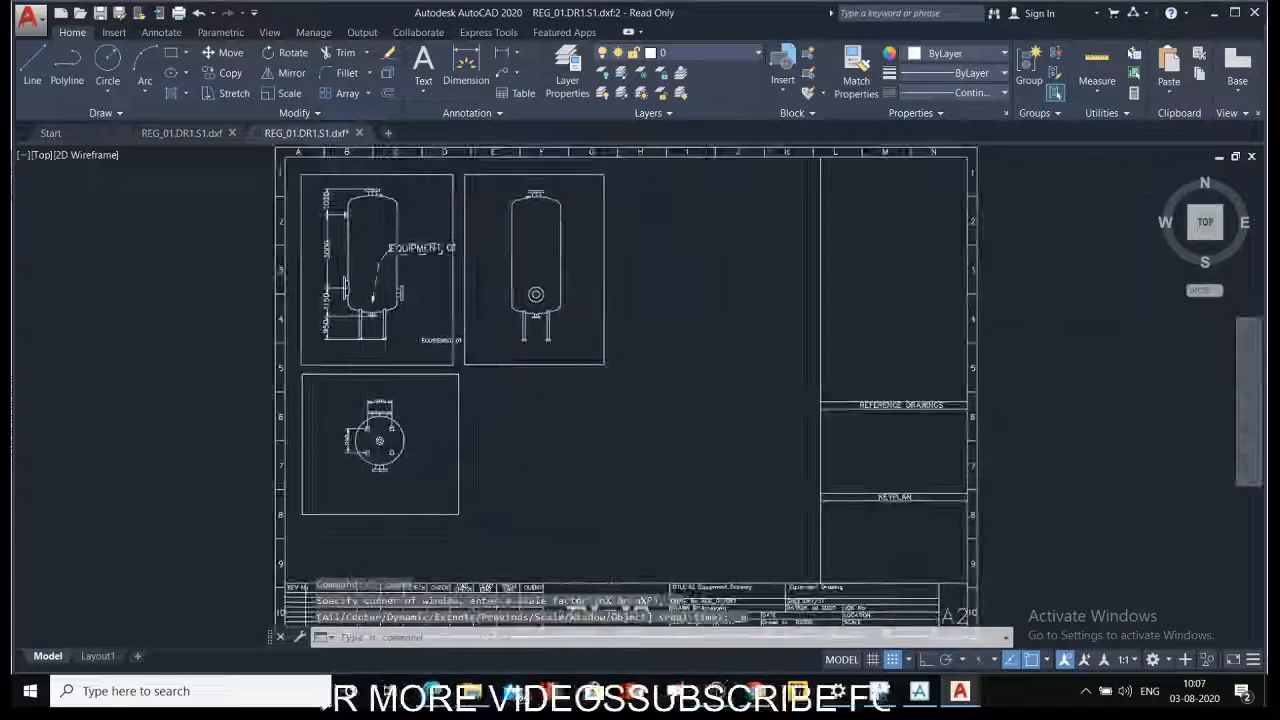
scroll(622, 362, "down", 5)
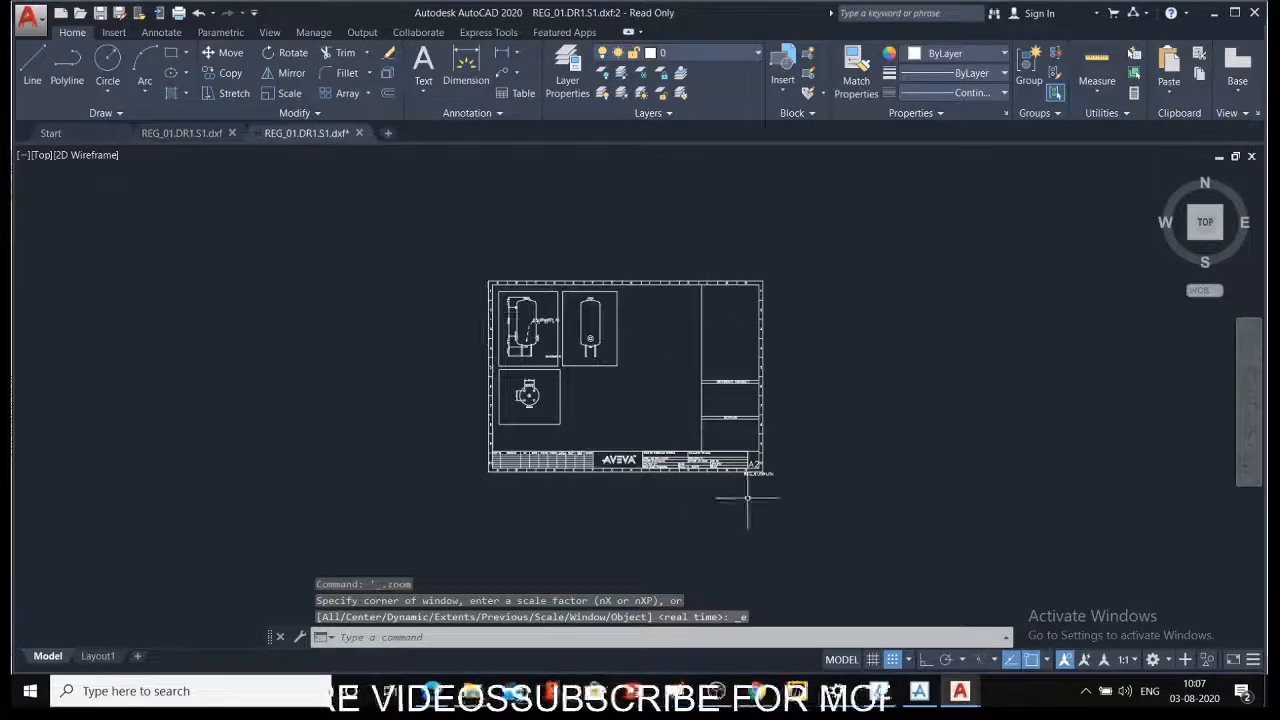
scroll(749, 495, "up", 5)
mouse_move(697, 440)
middle_mouse_down()
mouse_move(811, 508)
mouse_move(1034, 545)
middle_mouse_up()
middle_click_drag(461, 380, 929, 400)
middle_click_drag(526, 431, 534, 445)
middle_click(534, 445)
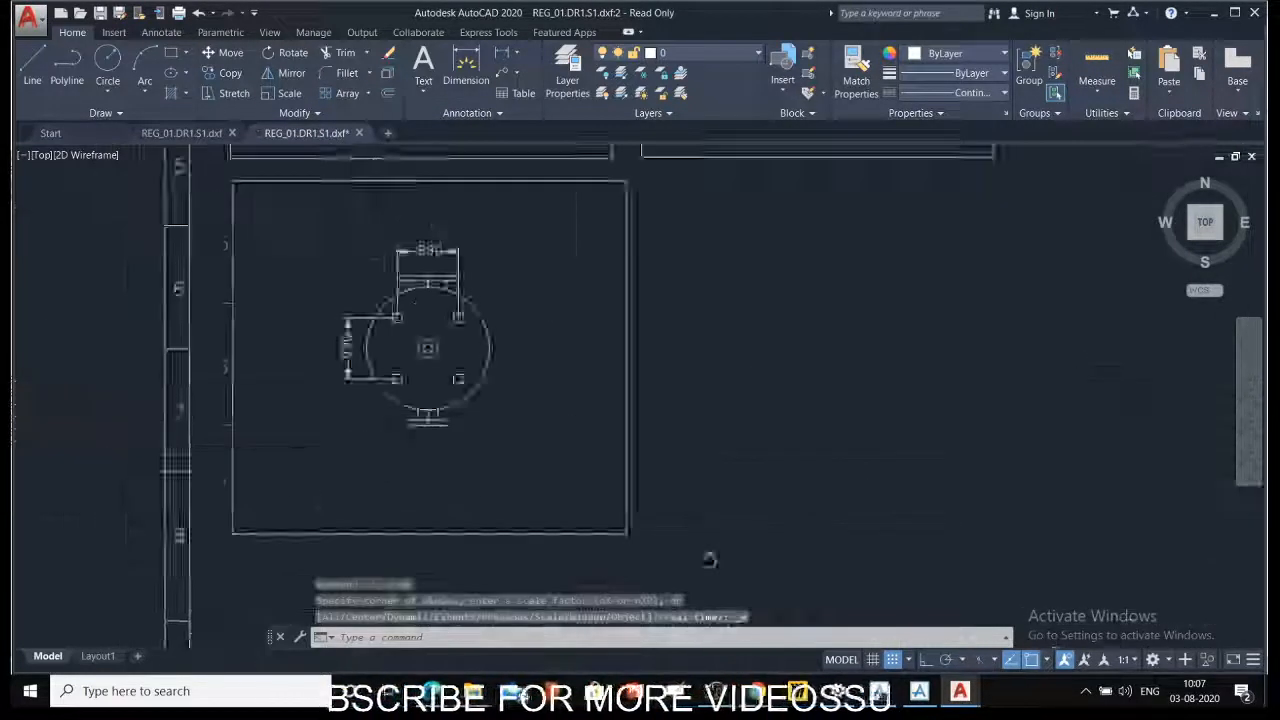
scroll(743, 449, "up", 4)
scroll(507, 390, "up", 2)
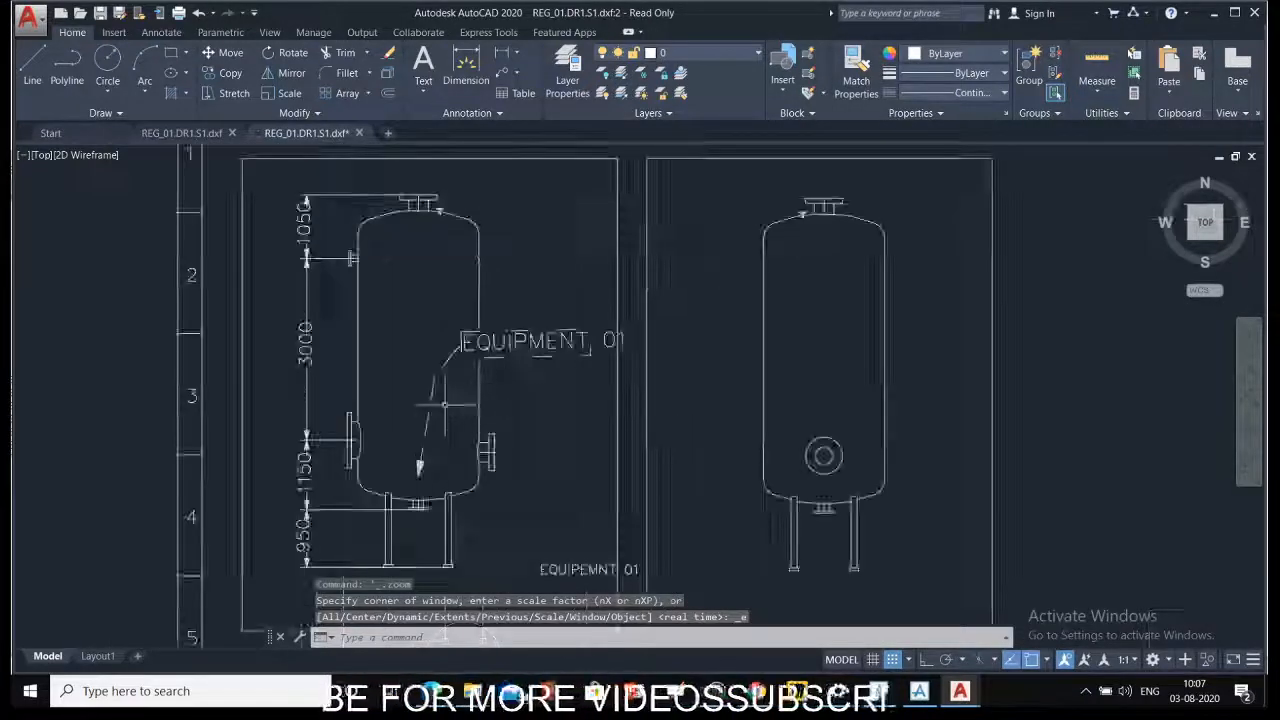
scroll(615, 470, "down", 6)
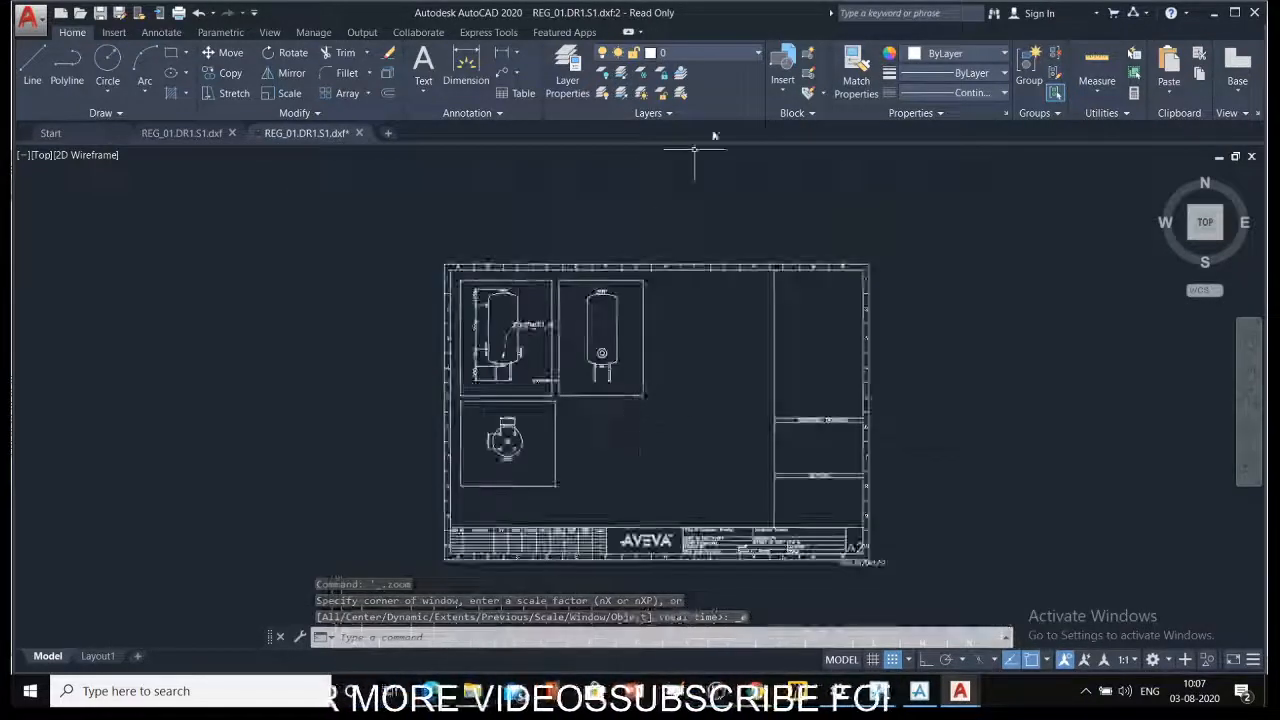
Step: Review the layers of the exported DXF and inspect the dimensions on the front equipment view
left_click(705, 53)
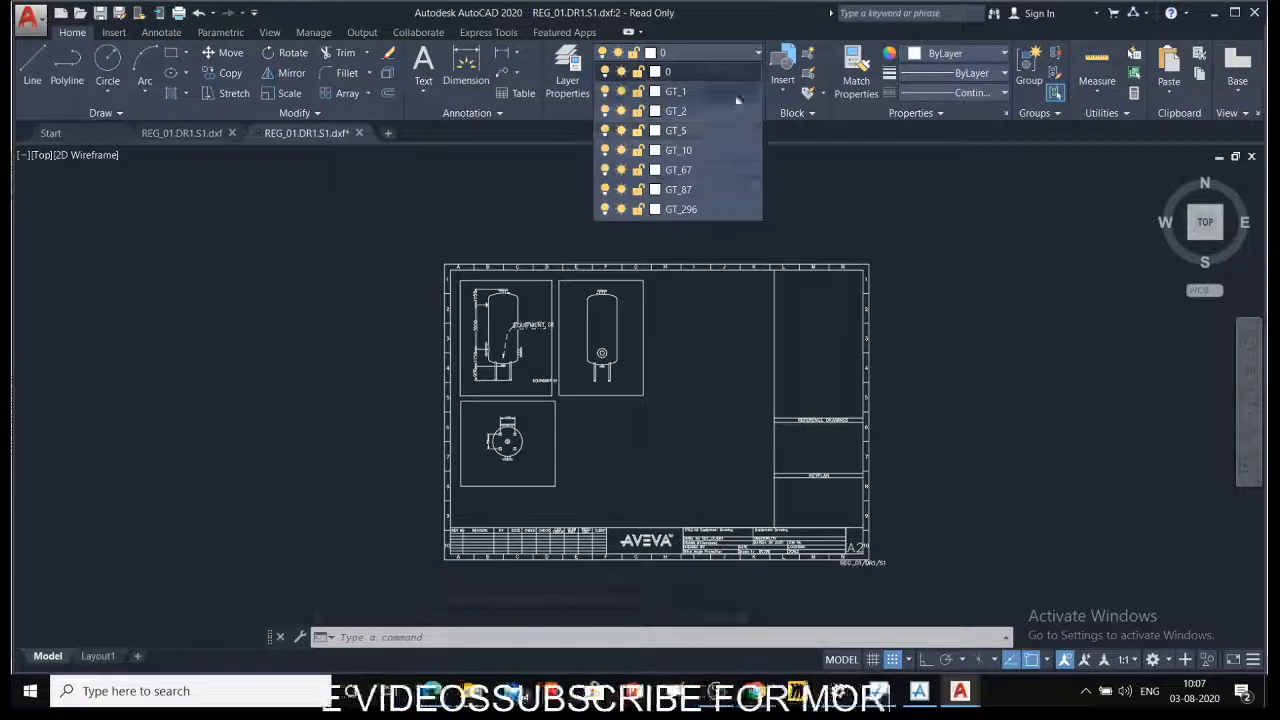
scroll(493, 345, "up", 2)
scroll(470, 340, "up", 2)
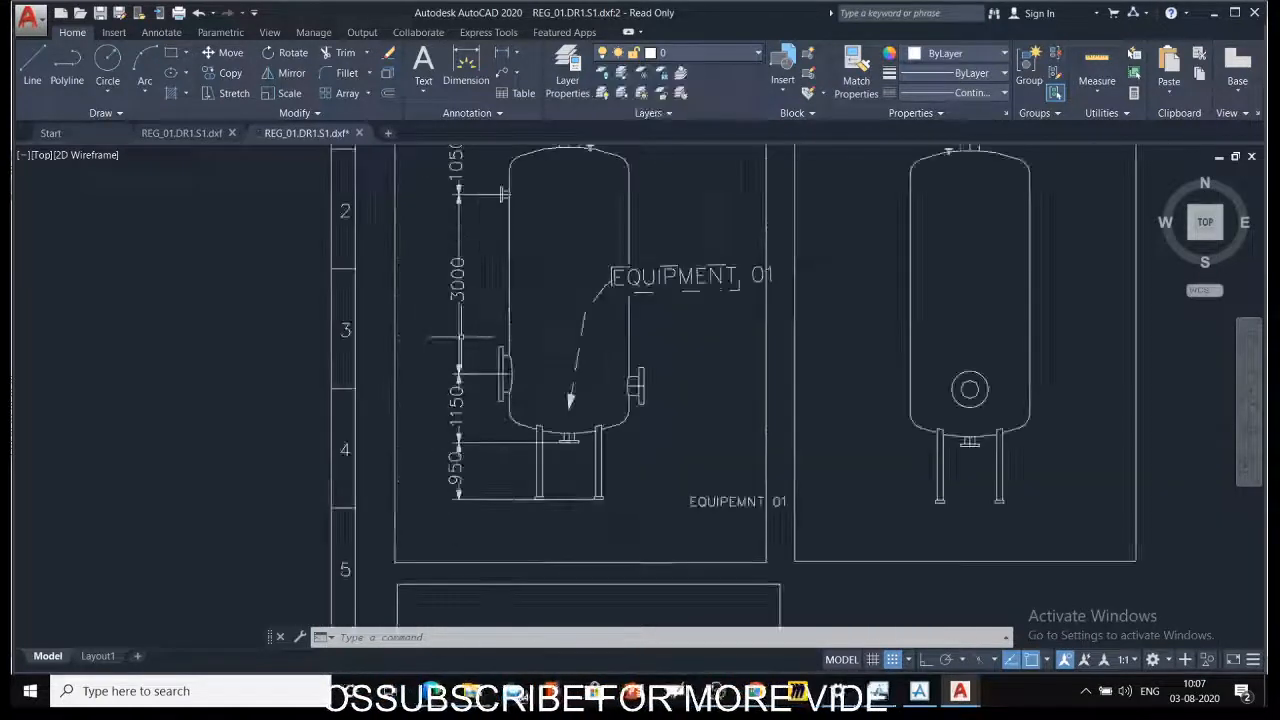
scroll(520, 363, "down", 1)
scroll(410, 208, "down", 3)
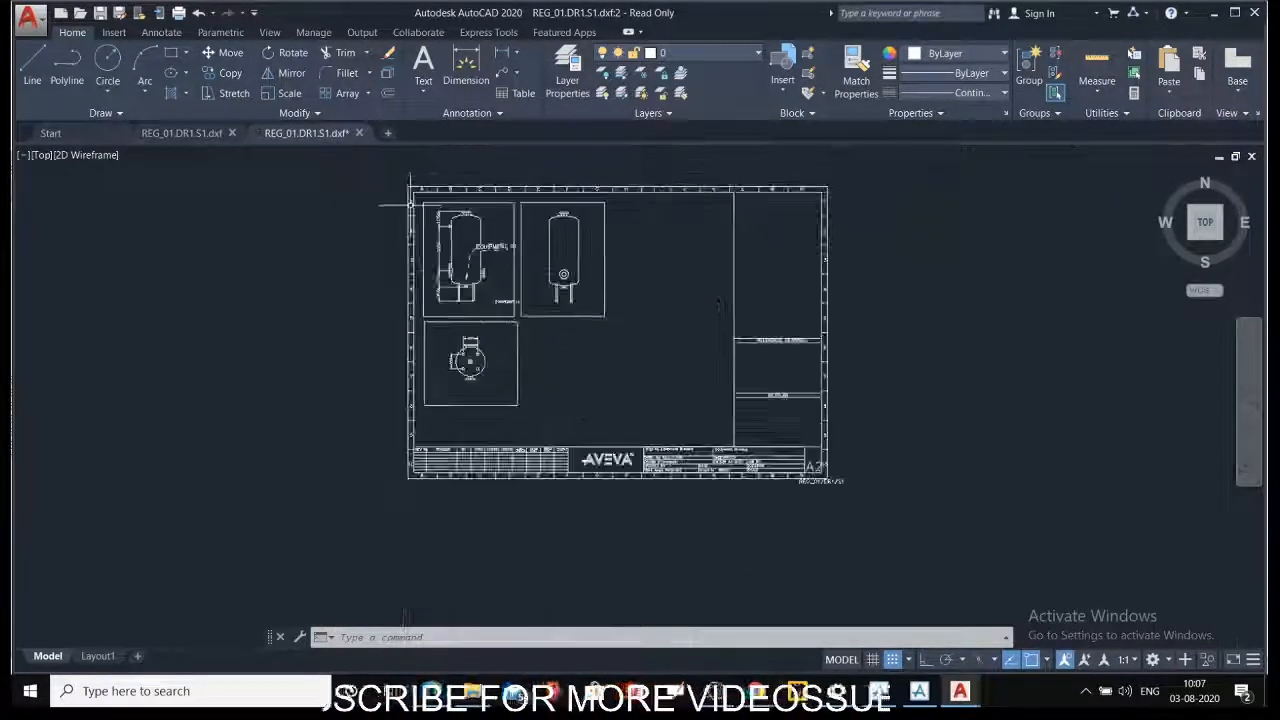
Step: Check the drawing's entities by selecting the whole sheet and a line of its border, clearing each selection
left_click(389, 171)
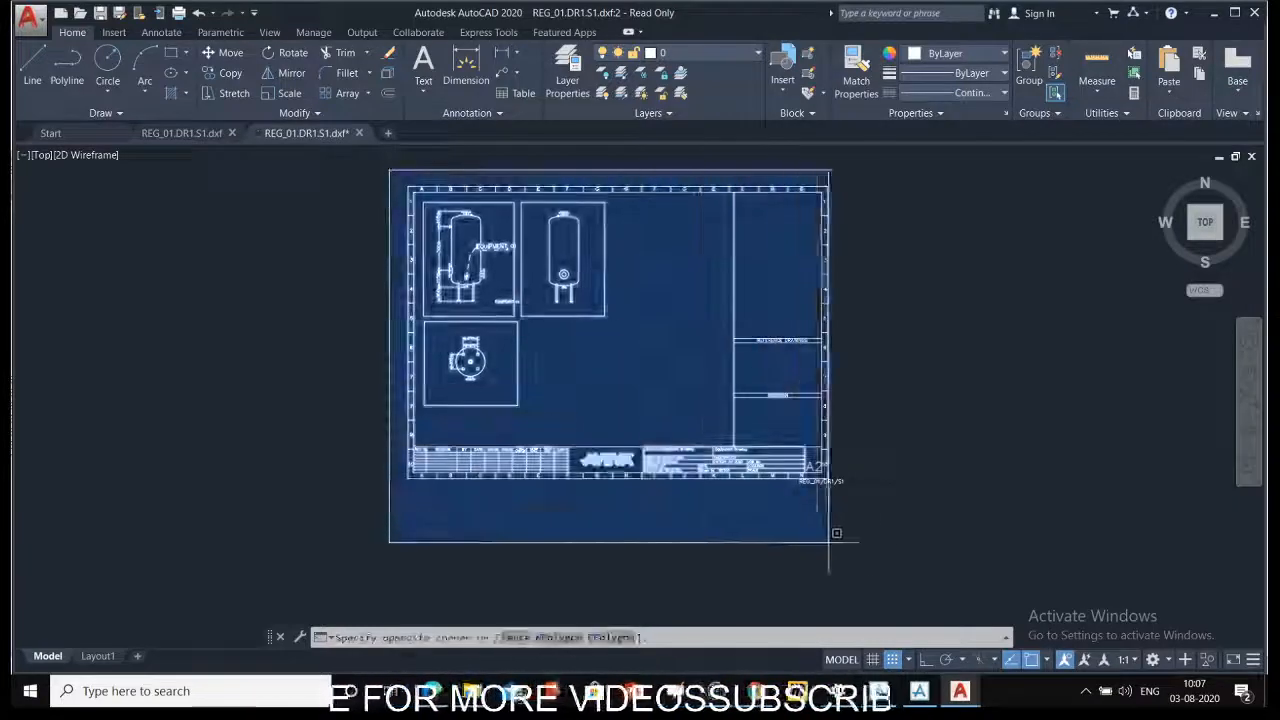
left_click(900, 568)
key("Escape")
key("Escape")
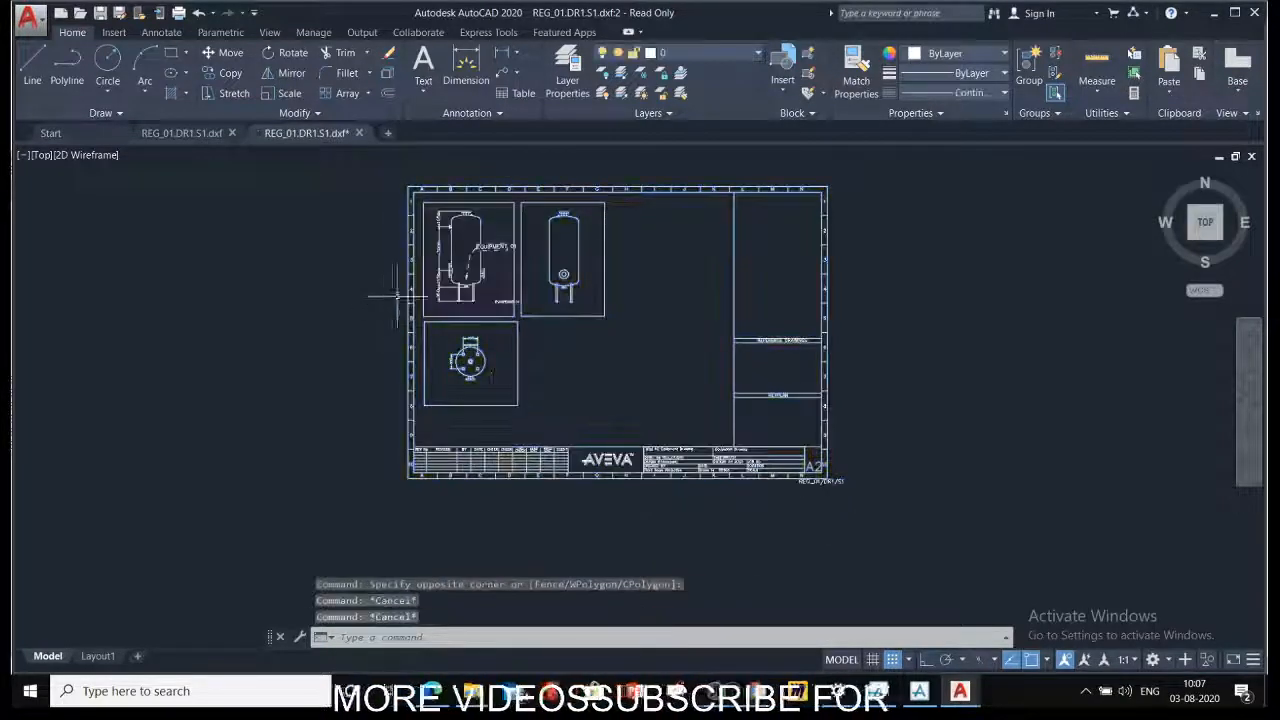
scroll(404, 293, "up", 4)
left_click(430, 285)
scroll(449, 362, "down", 5)
key("Escape")
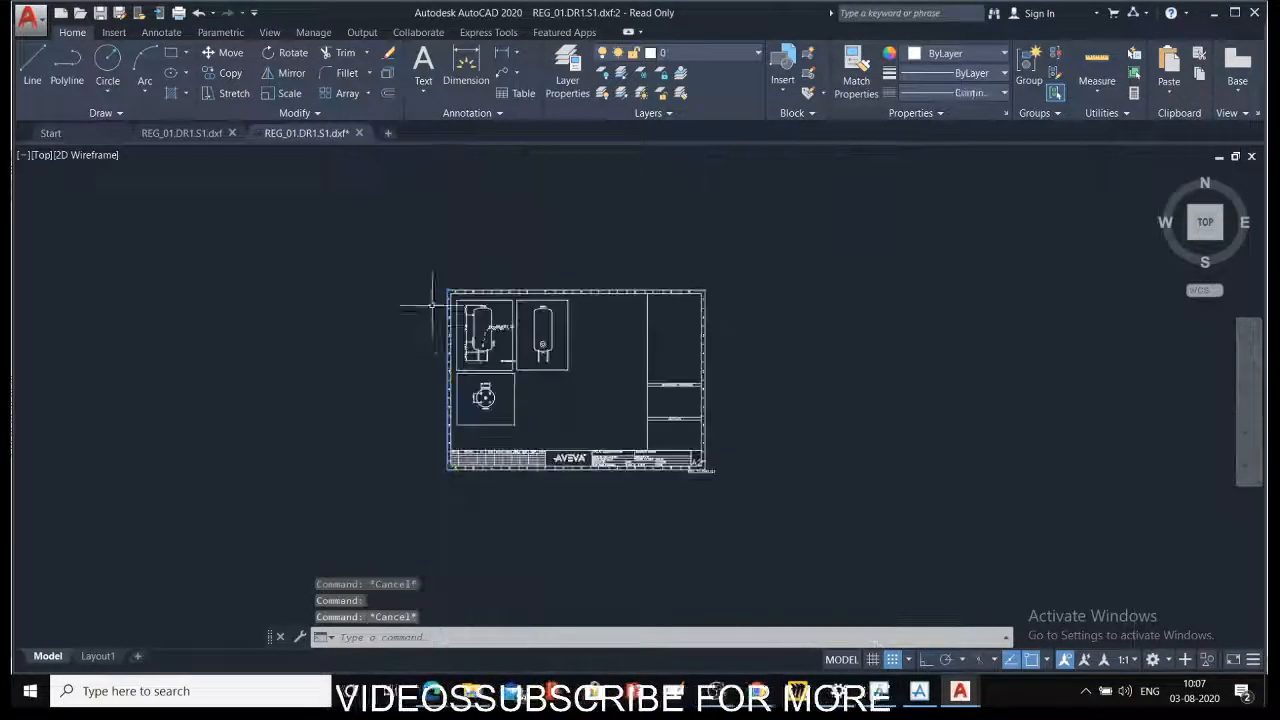
scroll(434, 286, "up", 6)
scroll(543, 380, "down", 8)
scroll(691, 452, "up", 8)
scroll(691, 452, "down", 5)
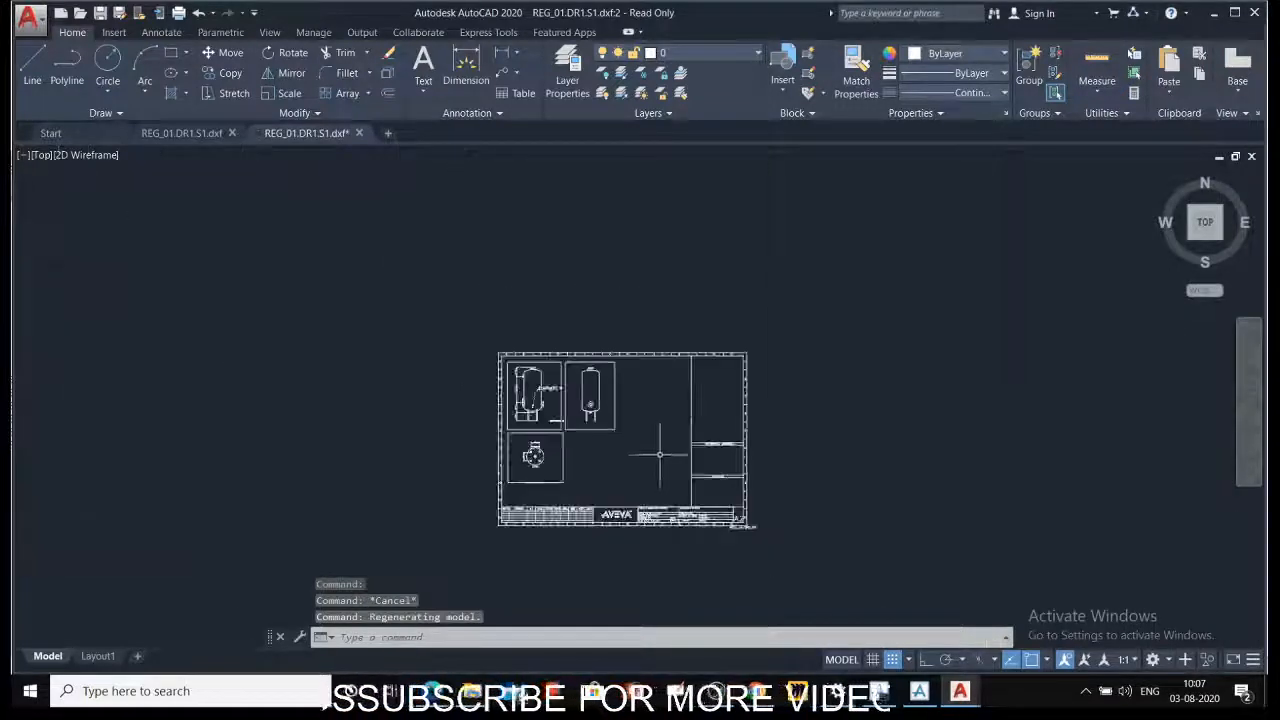
scroll(640, 528, "up", 2)
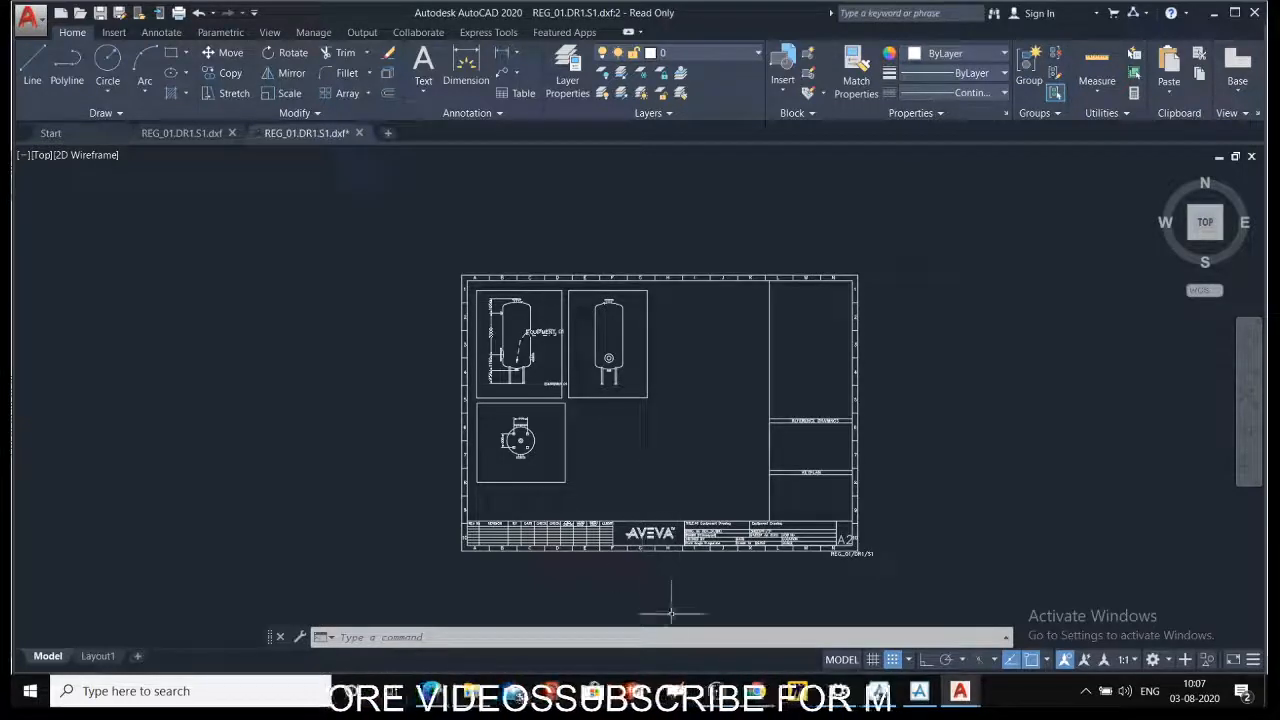
Step: Return to PDMS Draft, move the Configurable DXF/DWG Output form clear of the explorer, and set its file type to DXF
left_click(921, 700)
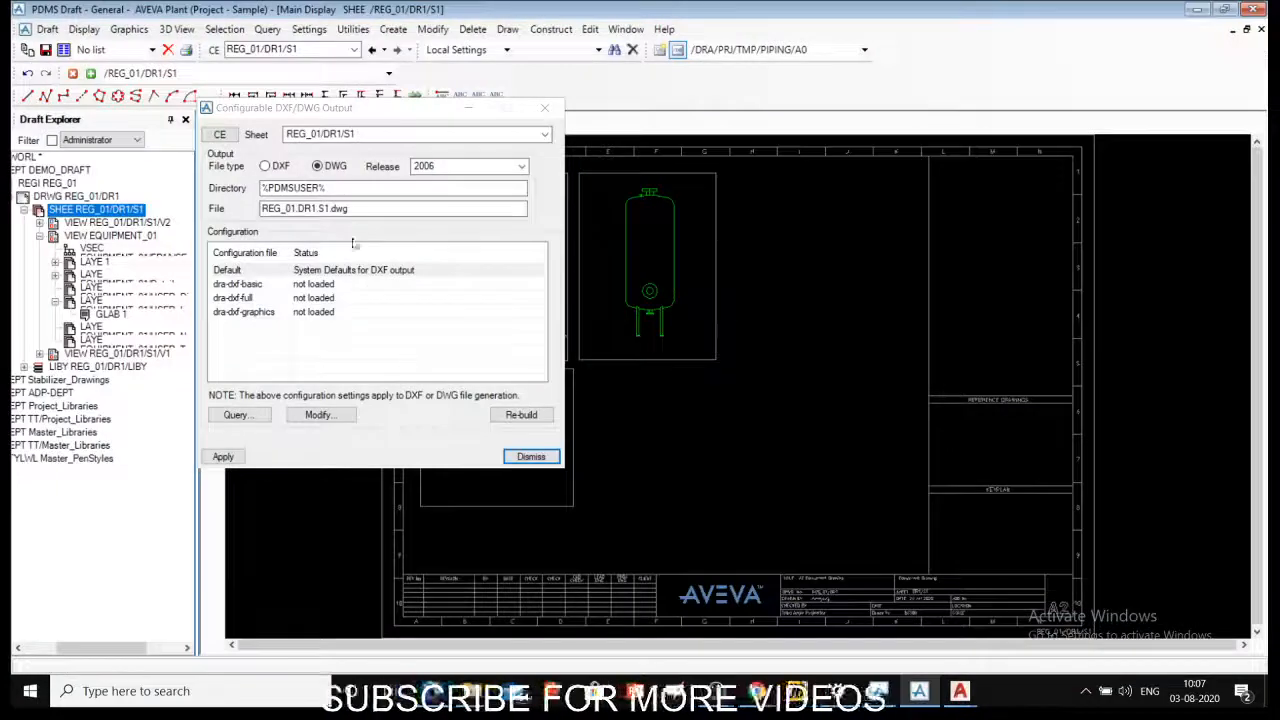
left_click_drag(289, 118, 410, 112)
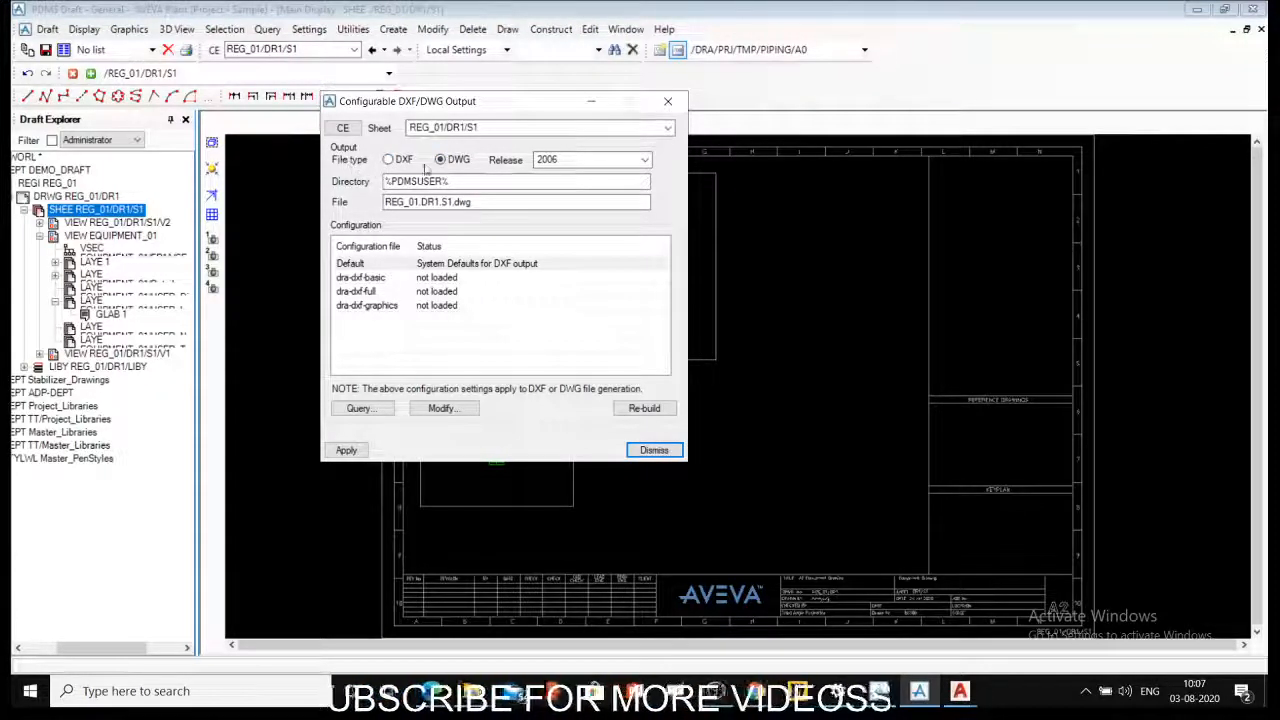
left_click(389, 160)
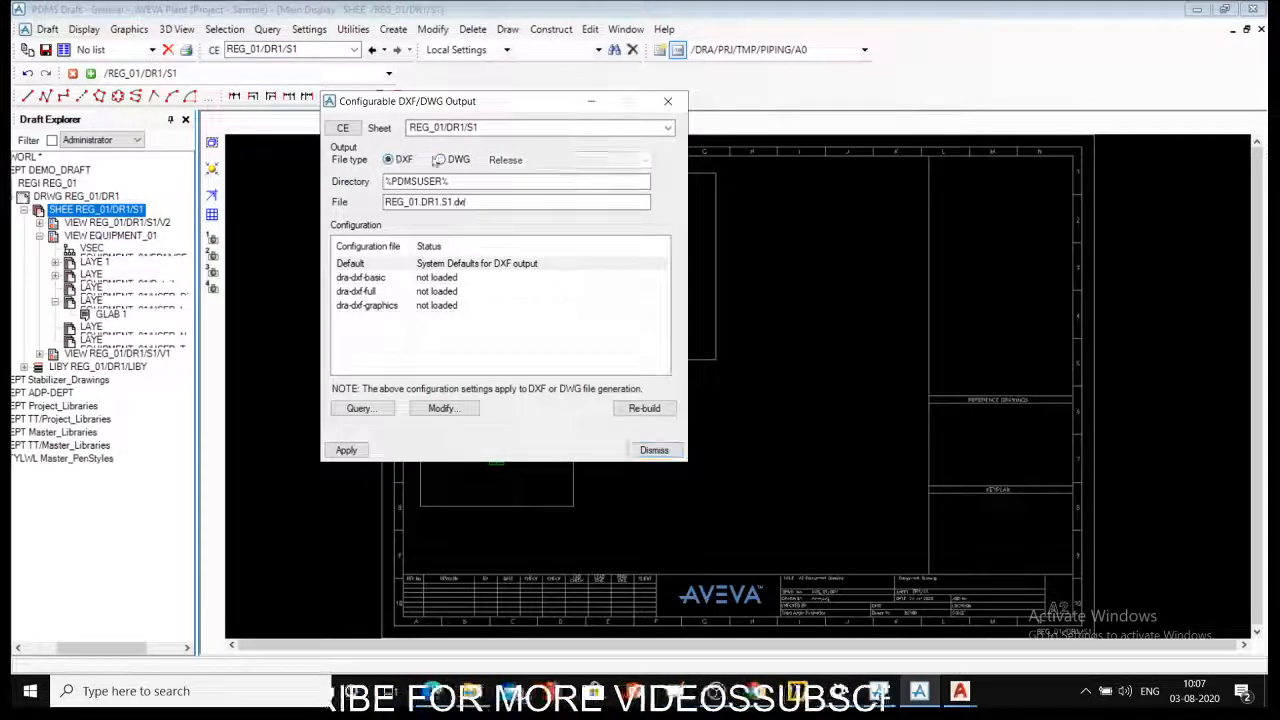
Step: Set the sheet's output file type to DWG with release 2005
left_click(441, 160)
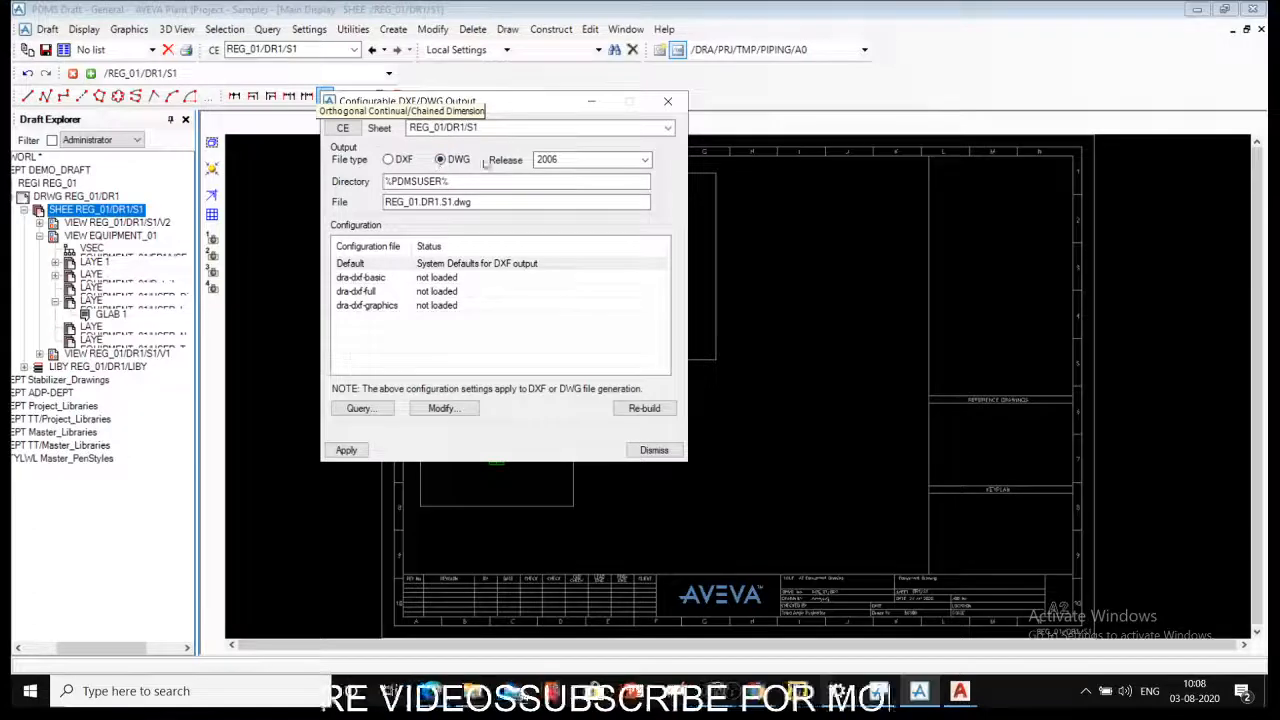
left_click(594, 160)
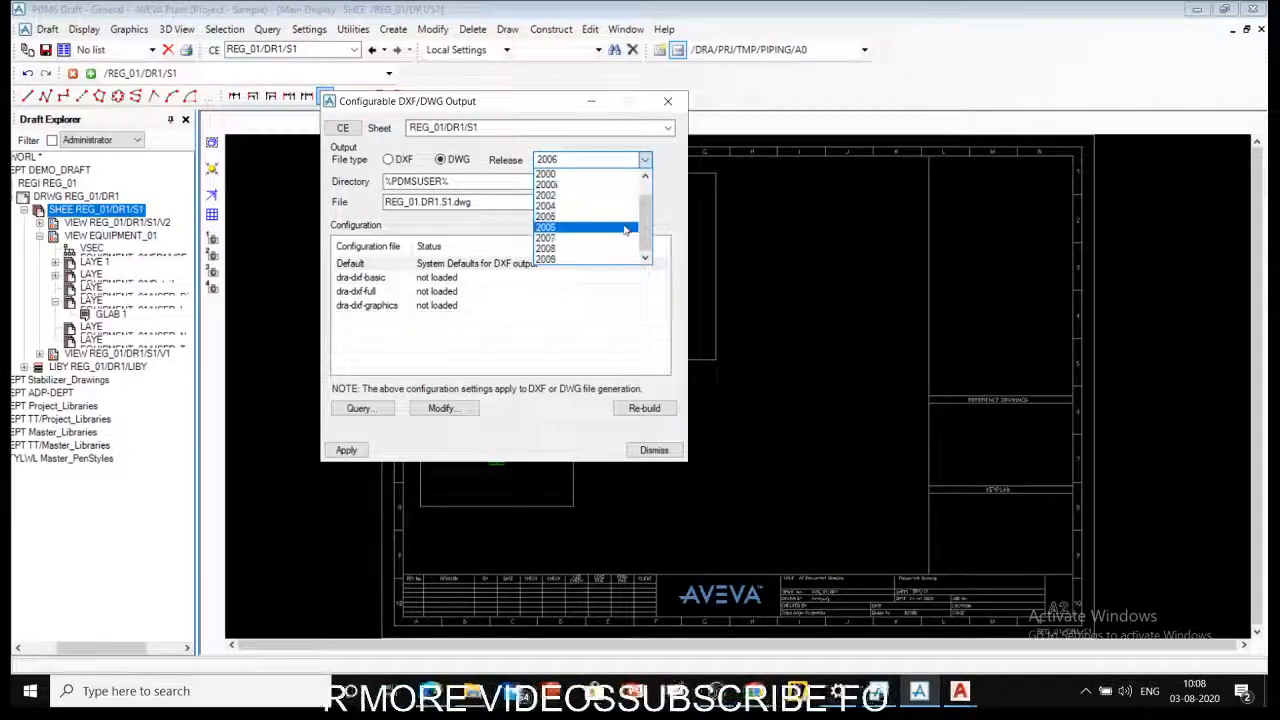
left_click(628, 218)
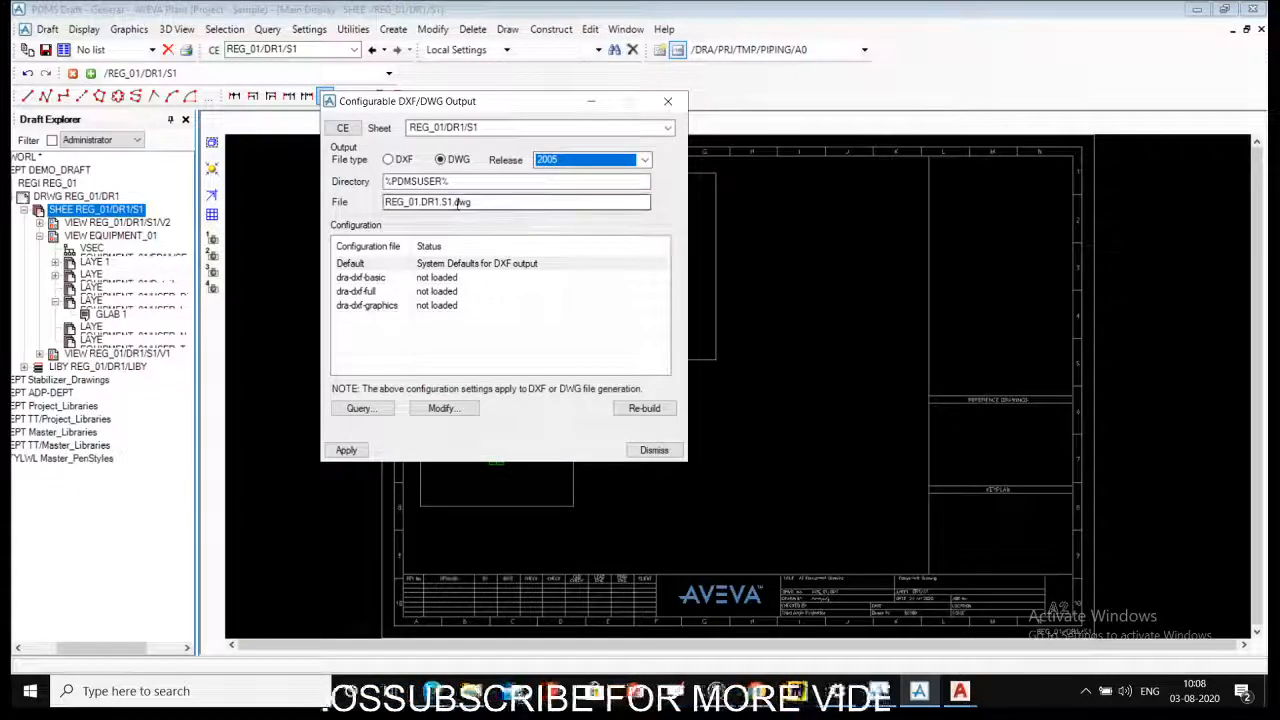
Step: Rename the output file to DEMO_DWG.dwg
left_click(453, 203)
left_click_drag(453, 202, 386, 202)
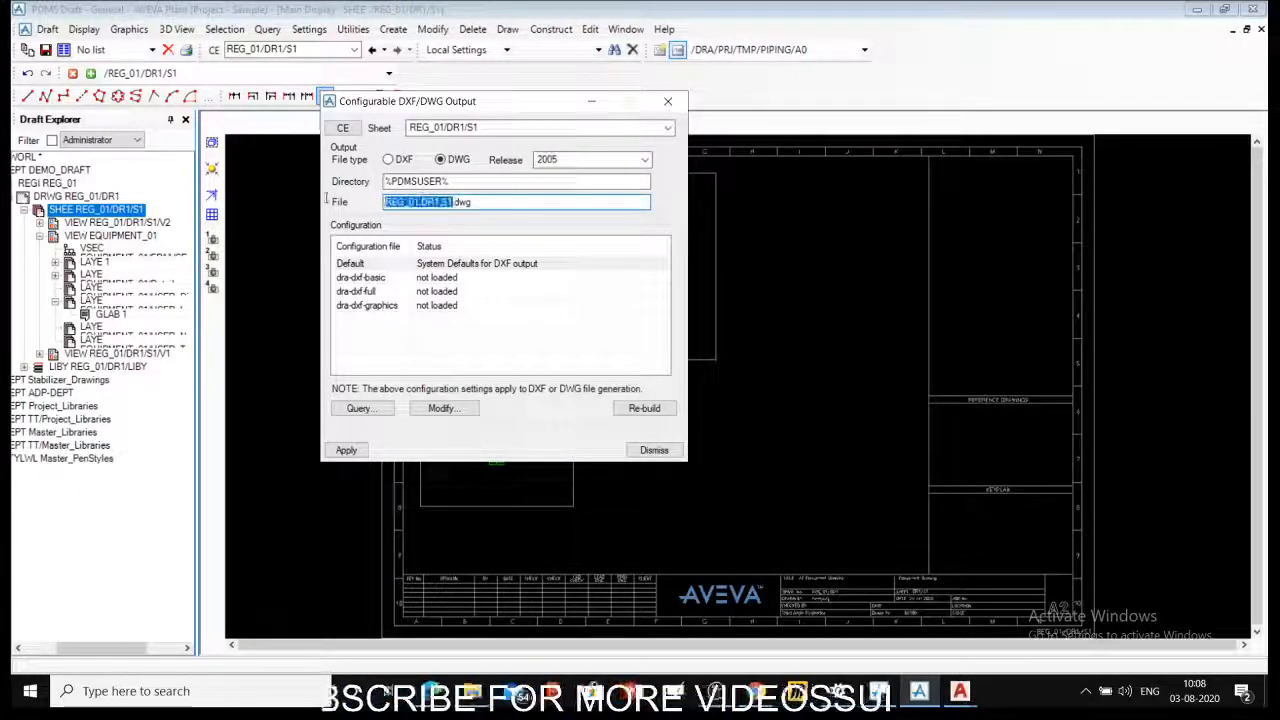
type("D")
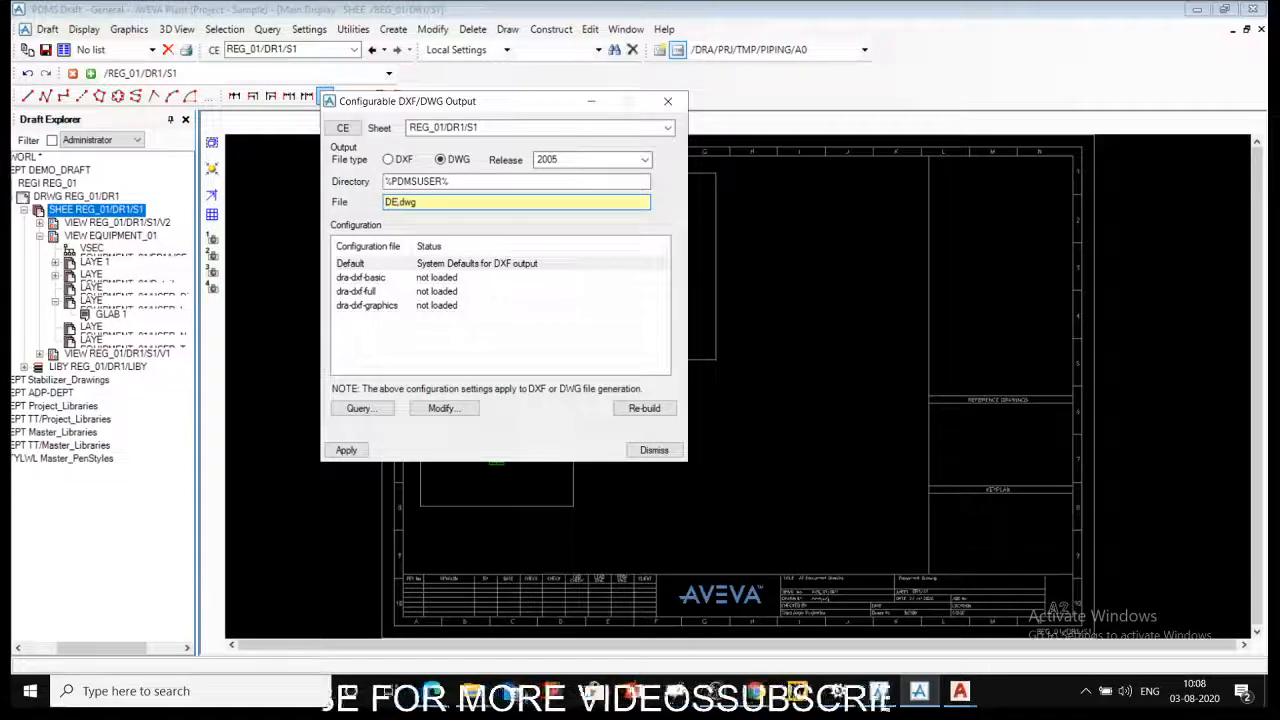
type("E")
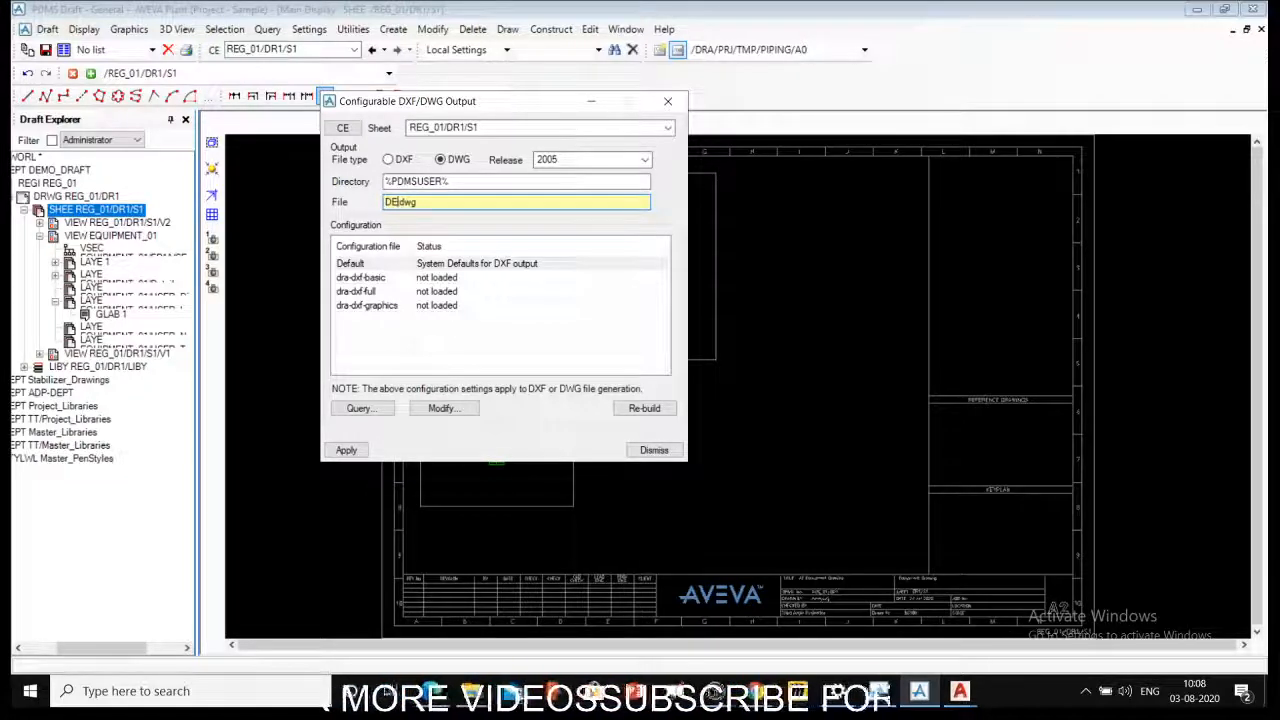
type("M")
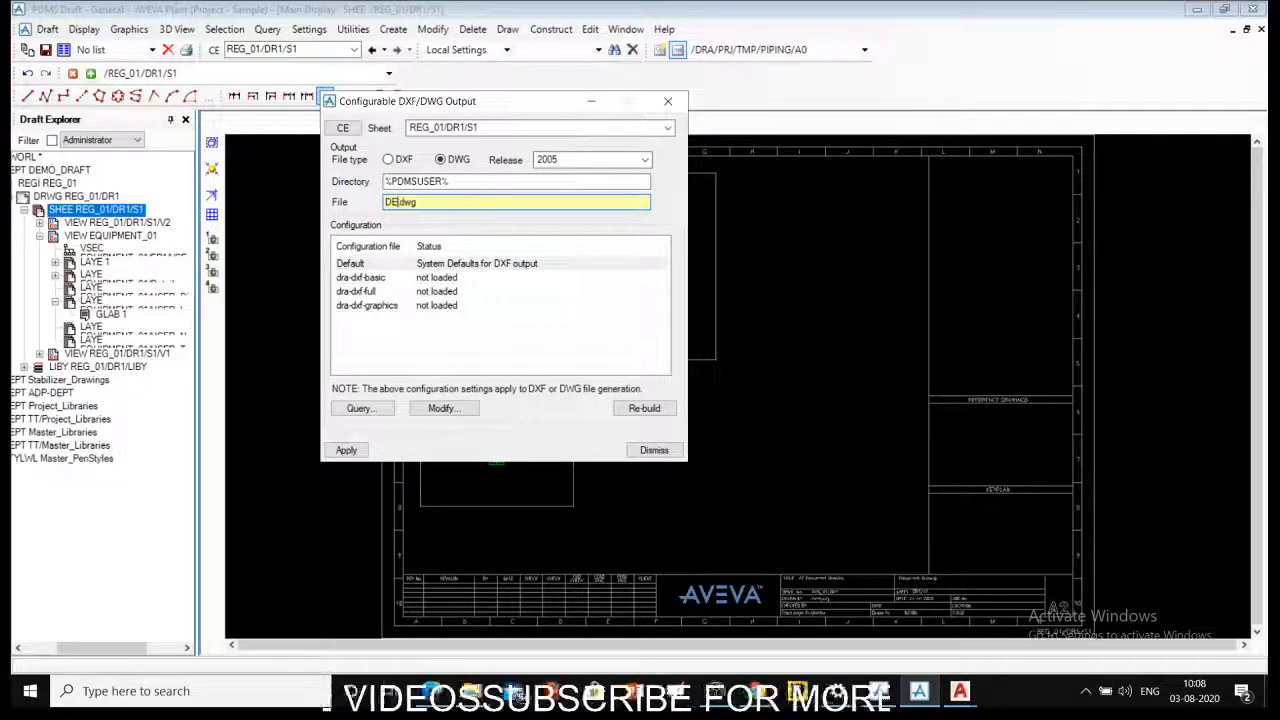
type("O_")
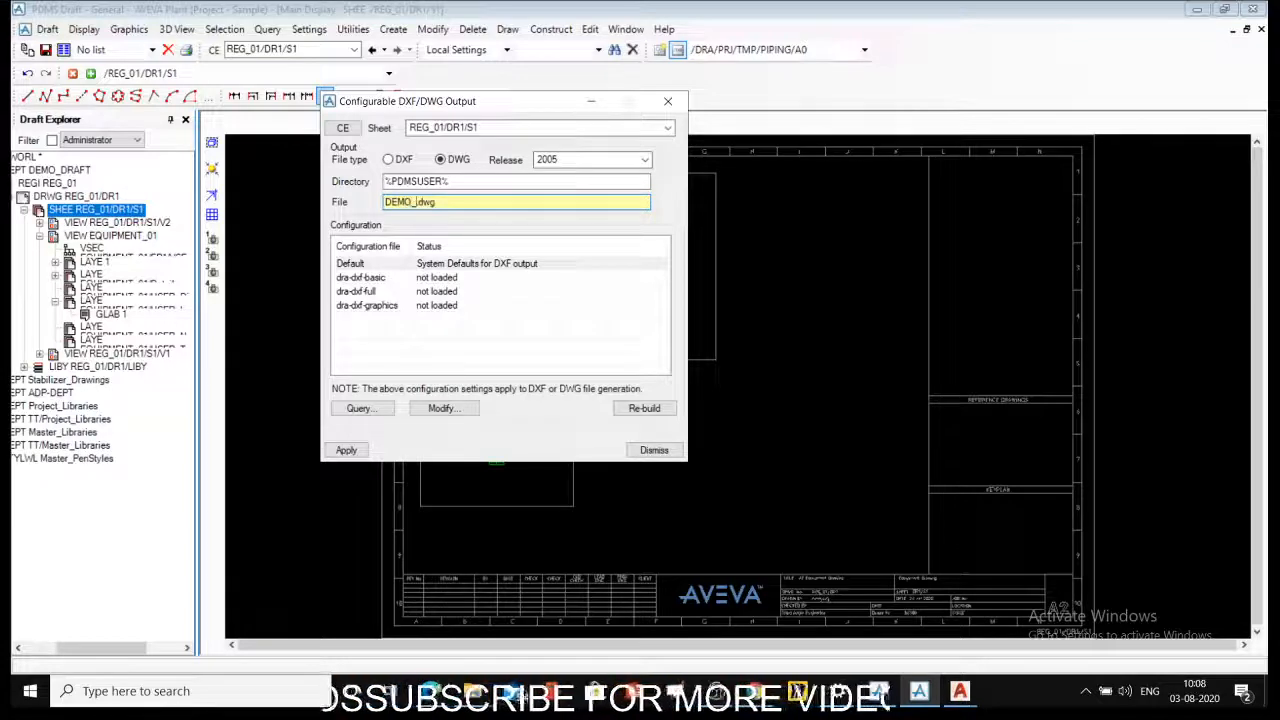
type("DWG")
left_click(310, 203)
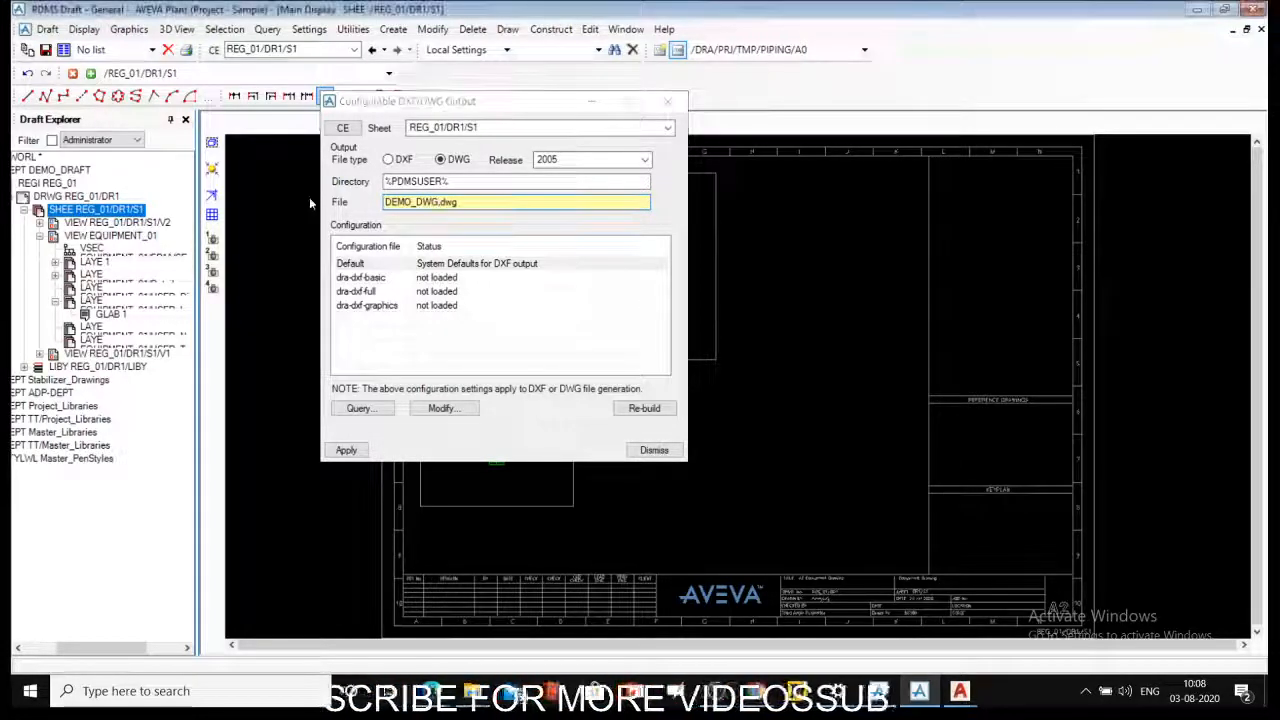
left_click(532, 200)
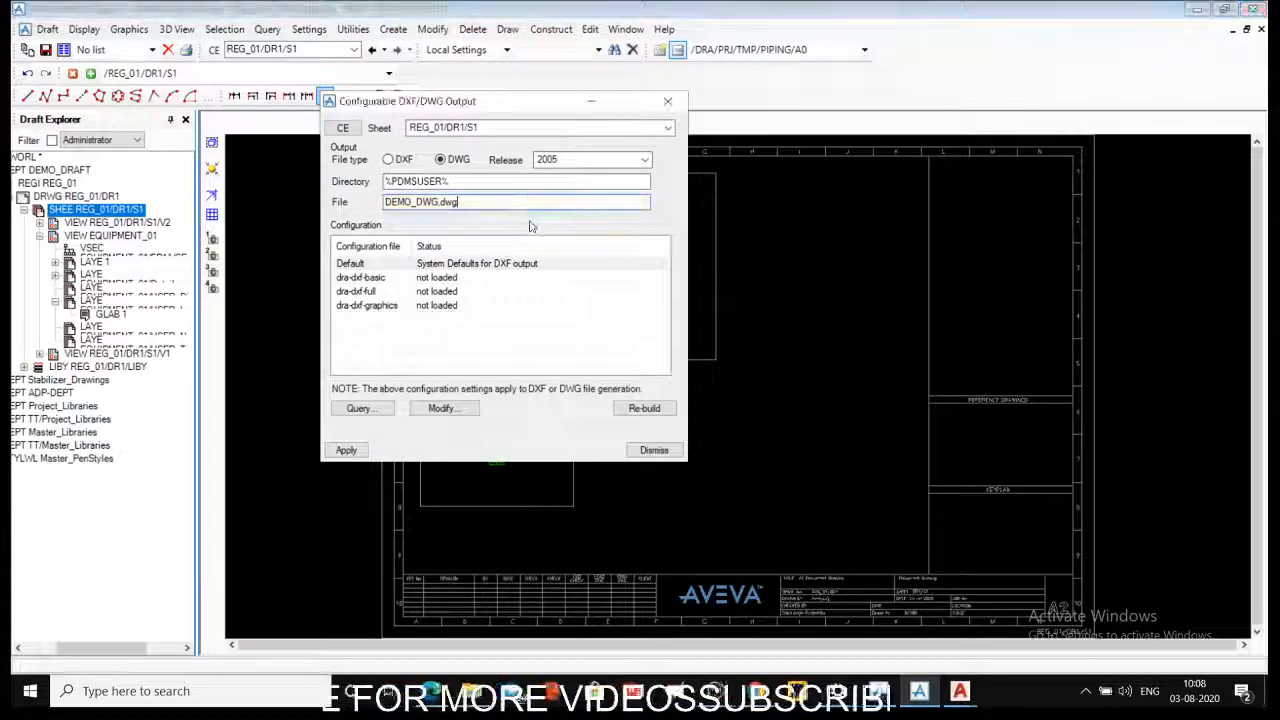
Step: Review the General and Grouping settings of the Default DXF configuration, then accept the configuration settings
left_click(443, 408)
left_click(638, 375)
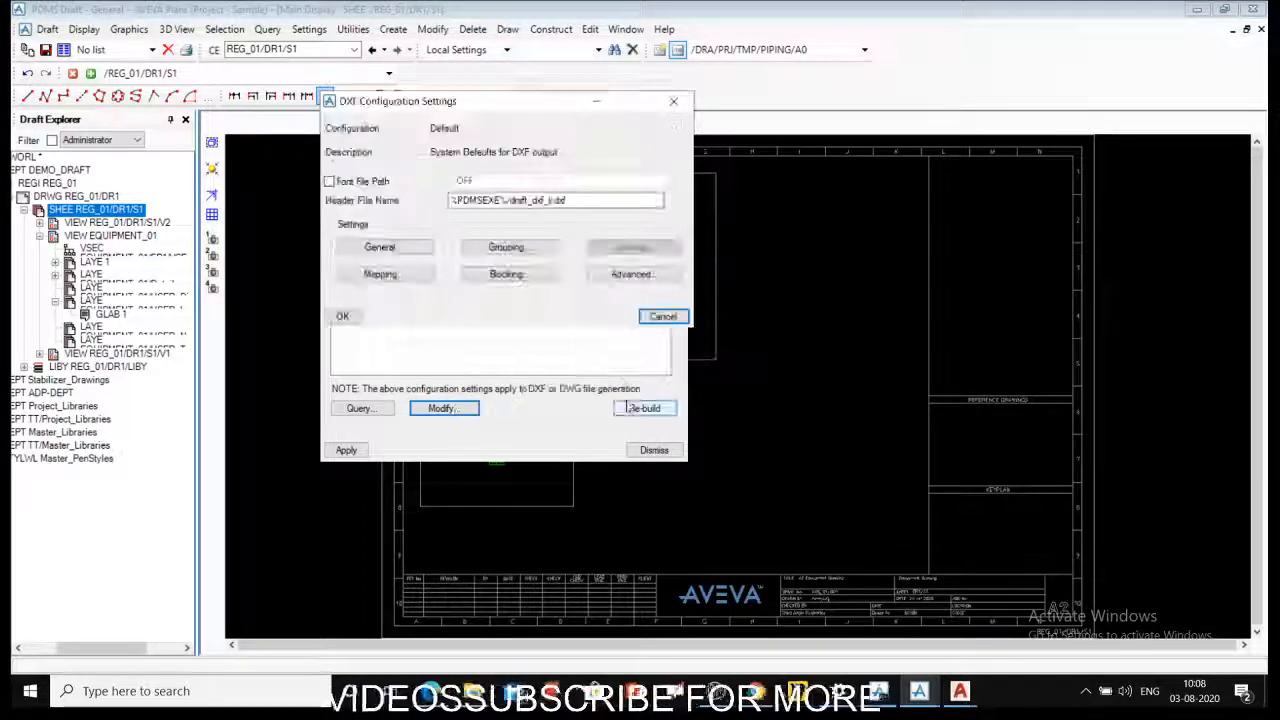
left_click(385, 247)
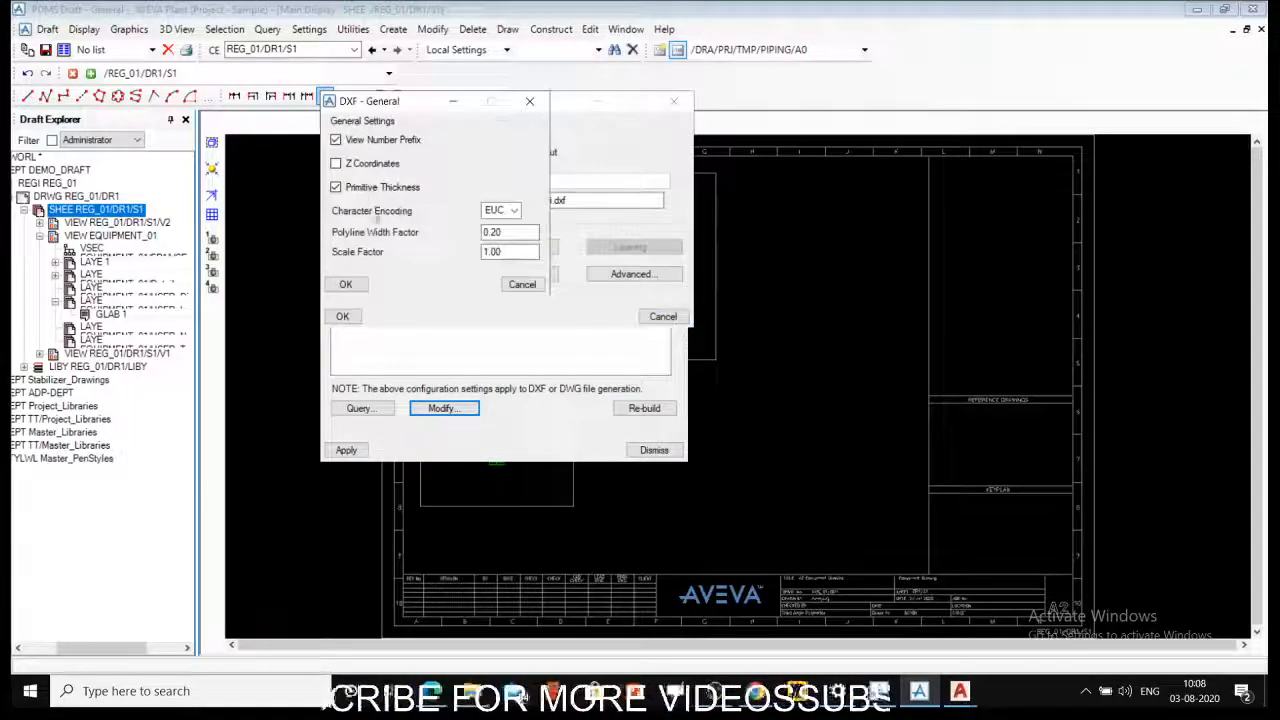
left_click(537, 103)
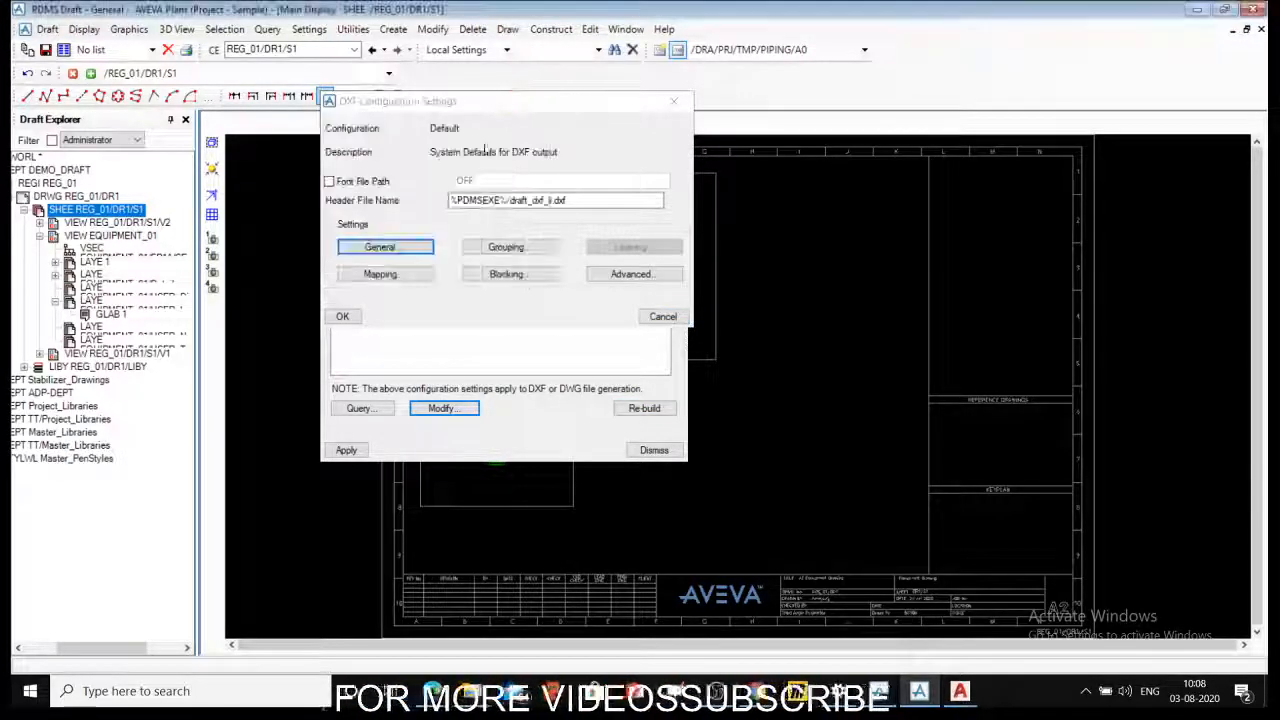
left_click(512, 247)
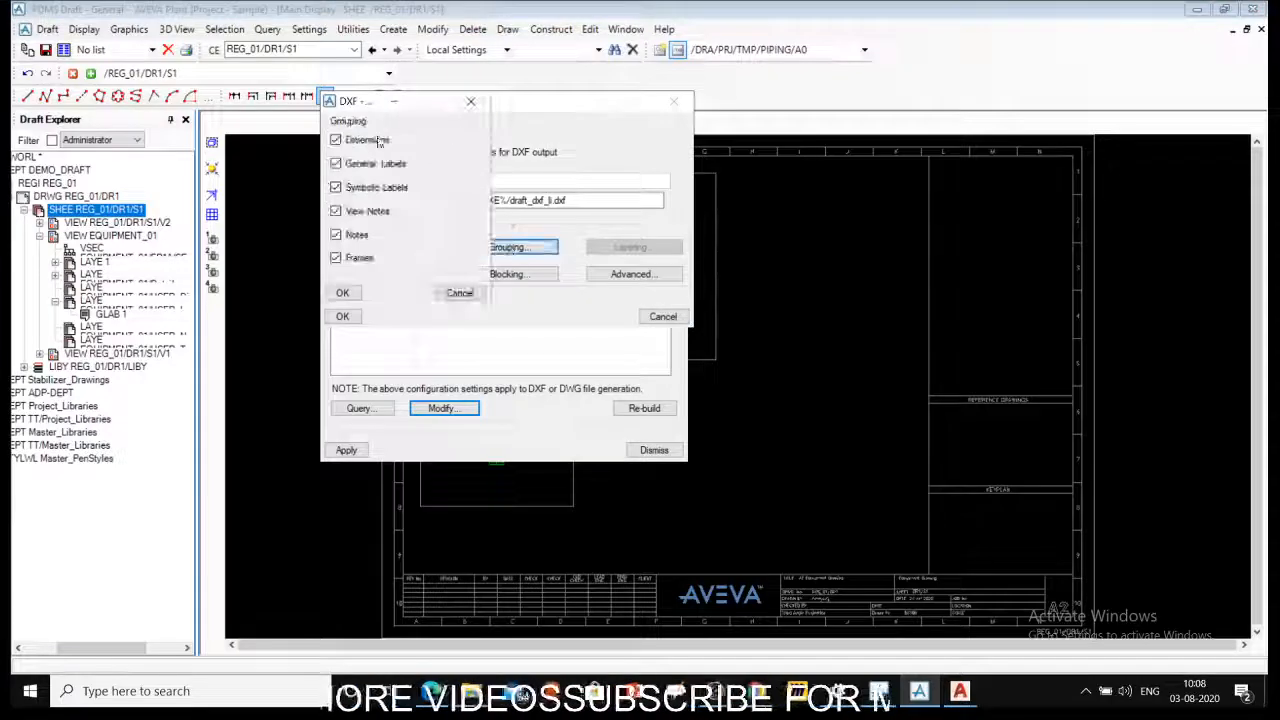
left_click(471, 101)
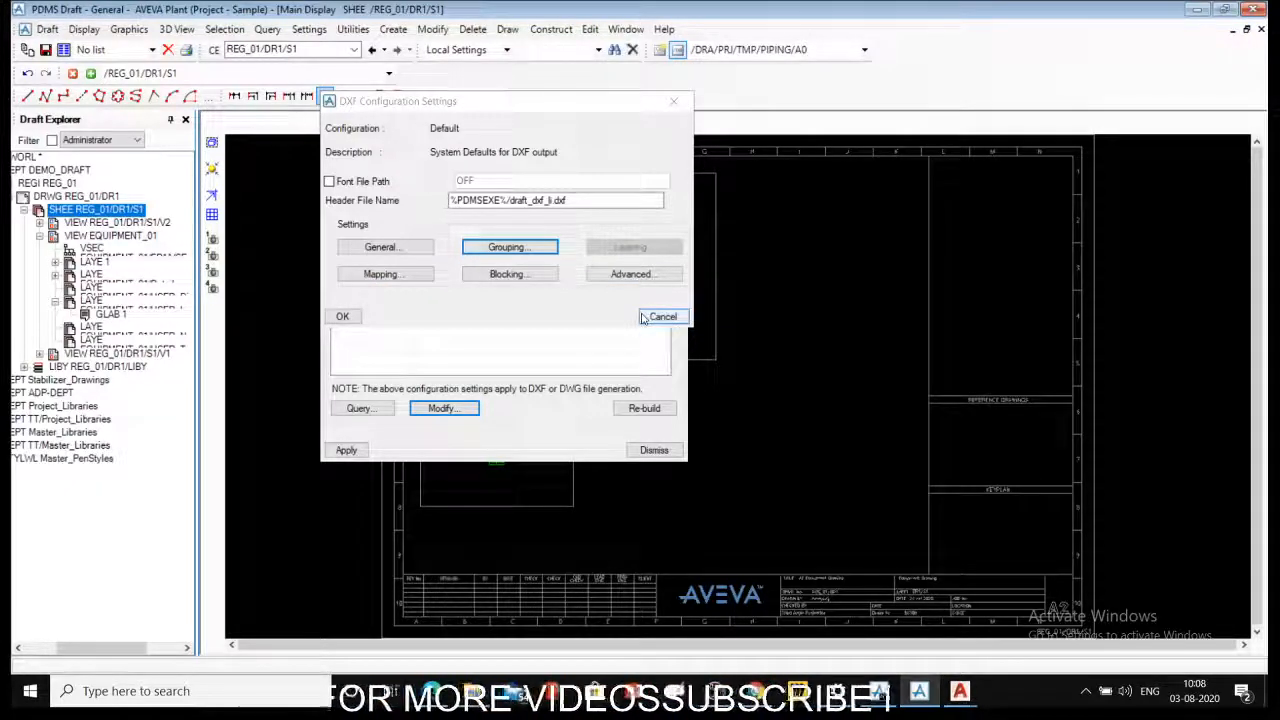
left_click(355, 317)
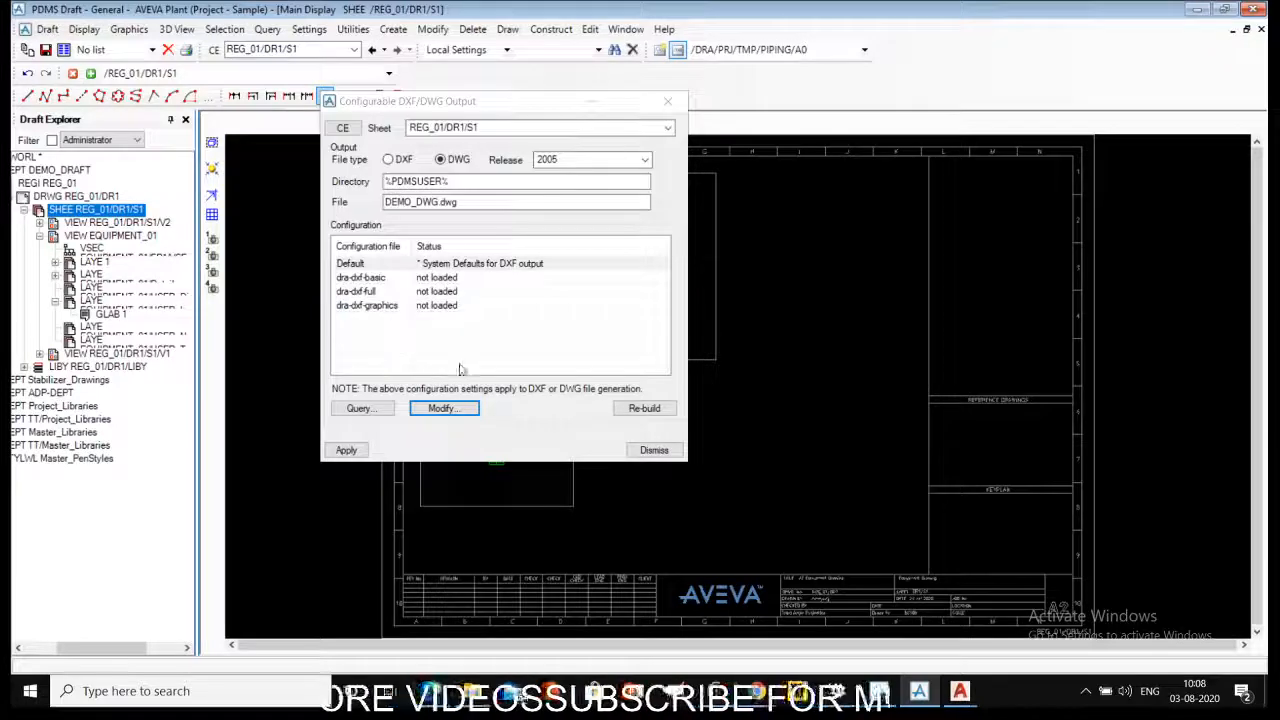
Step: Rebuild the configuration list, export sheet REG_01/DR1/S1 to the DWG file, and dismiss the output form
left_click(631, 415)
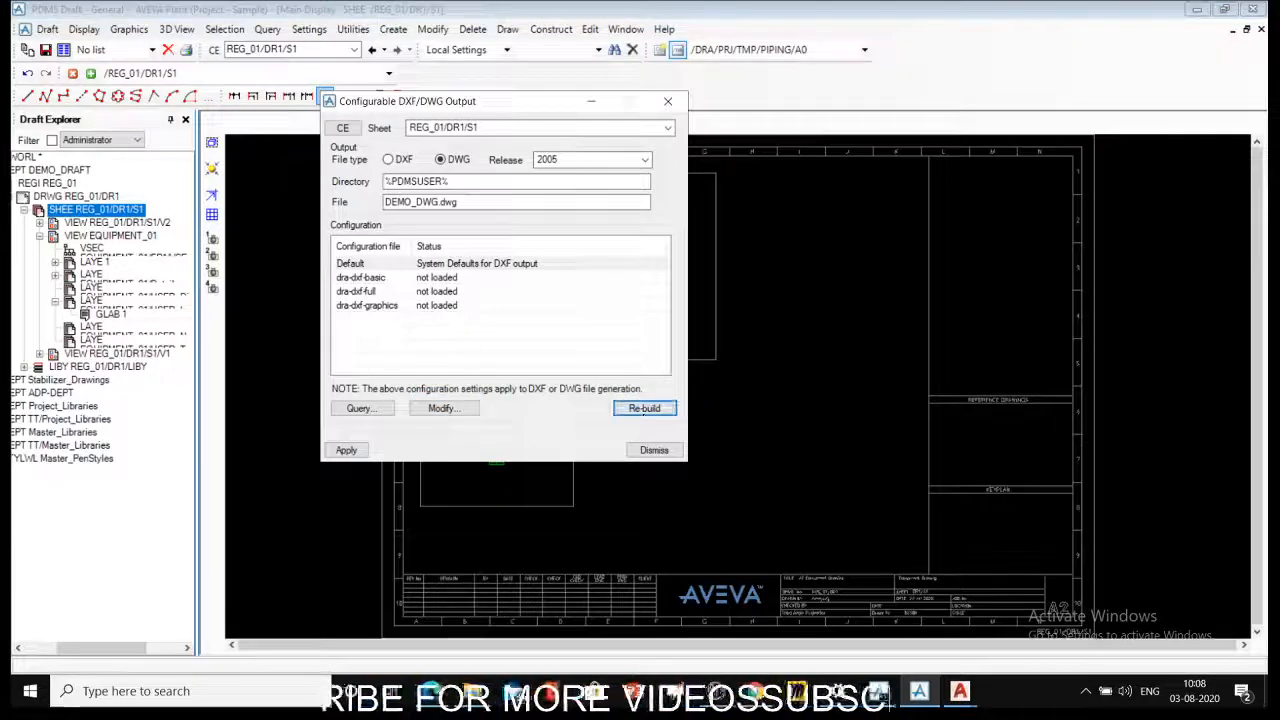
left_click(345, 451)
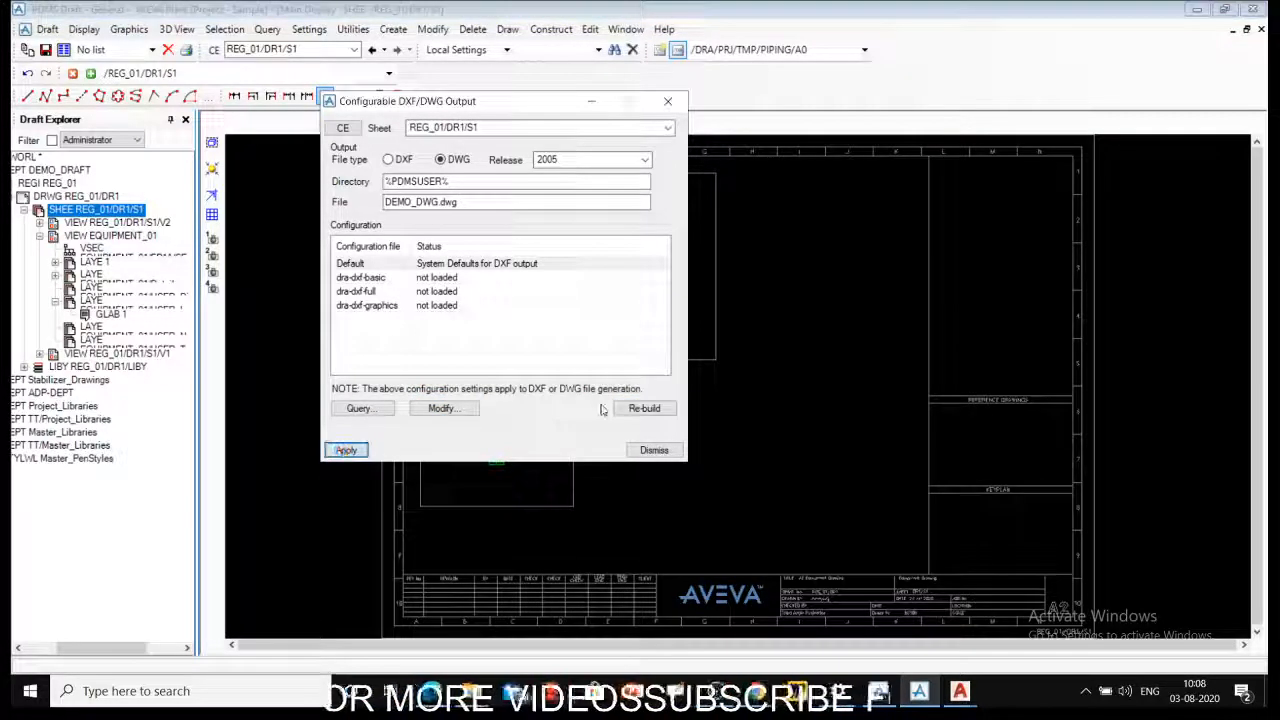
left_click(653, 450)
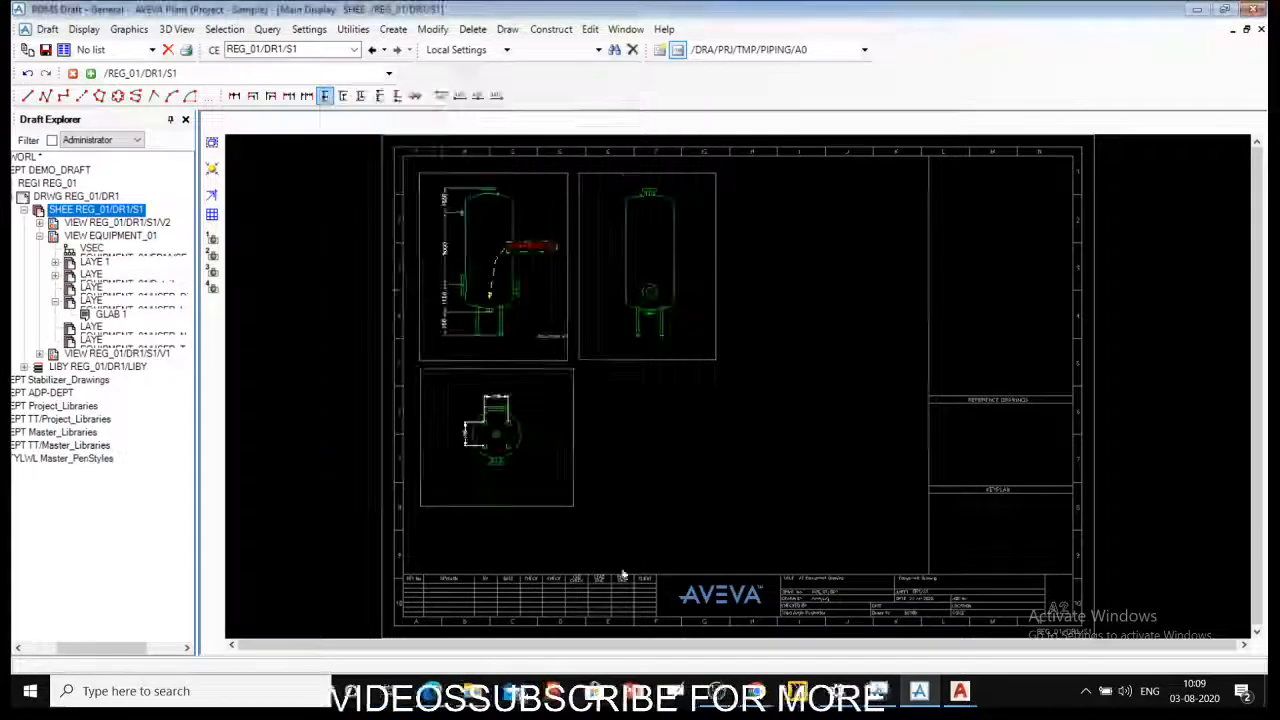
Step: Open demo_dwg.dwg from the pdmsuser folder in AutoCAD, accepting the student version notice, and fit the whole sheet in view
left_click(472, 691)
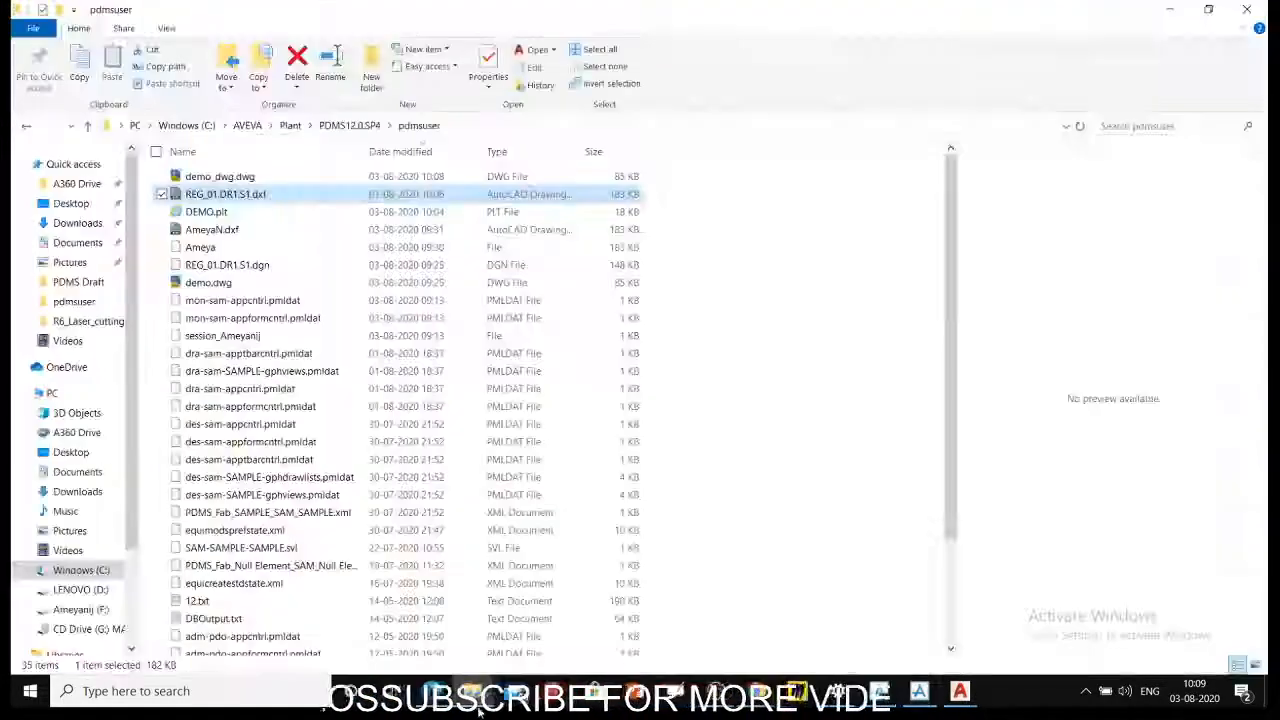
double_click(222, 177)
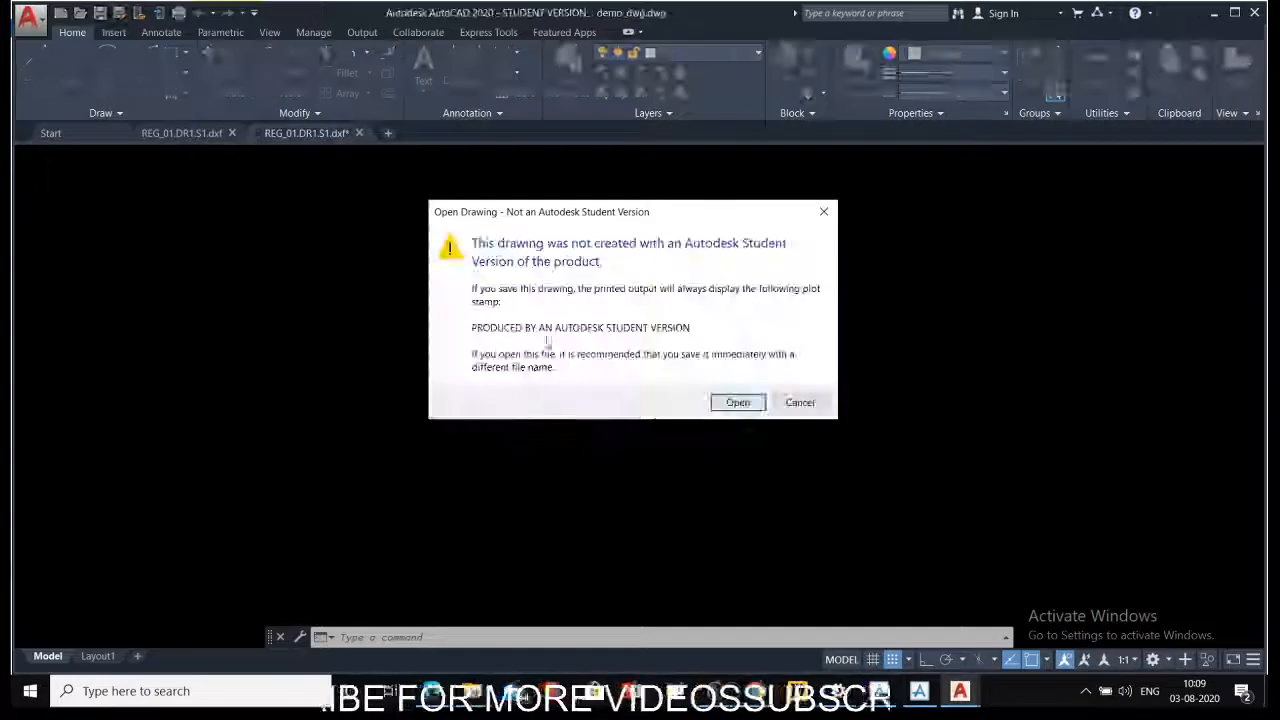
left_click(737, 403)
left_click(520, 300)
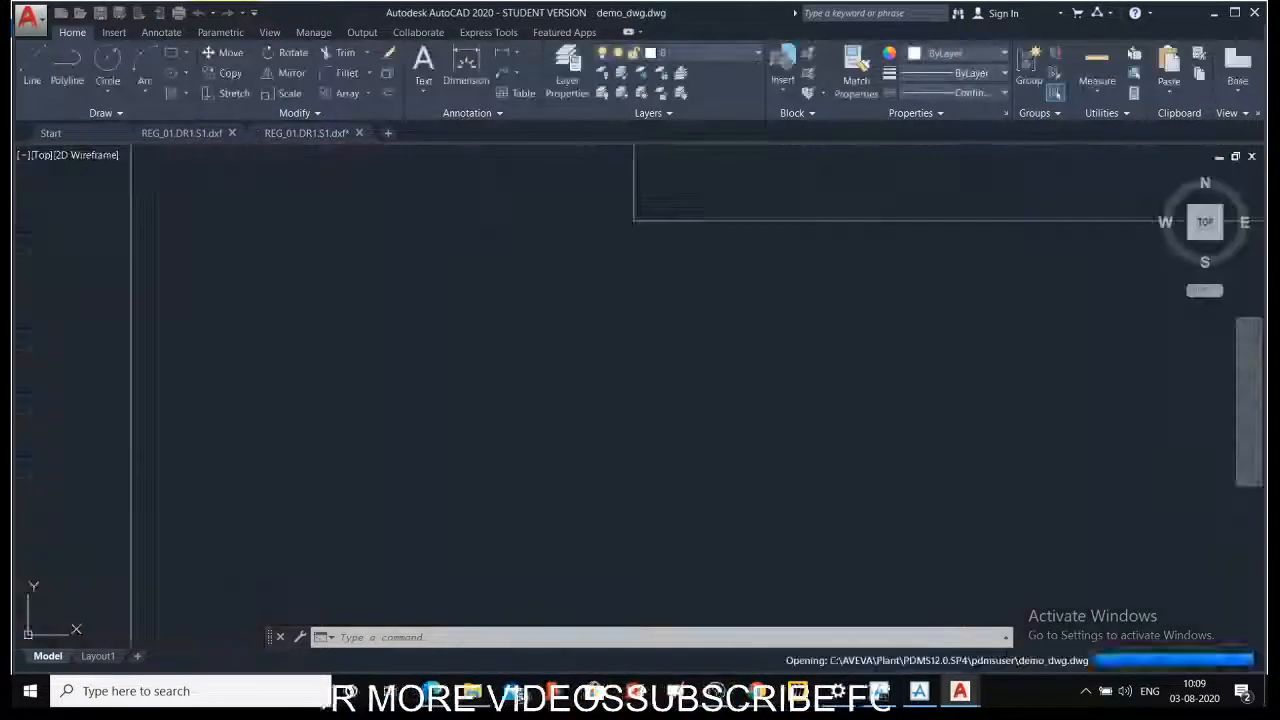
middle_click(549, 340)
middle_click(549, 340)
scroll(549, 340, "down", 1)
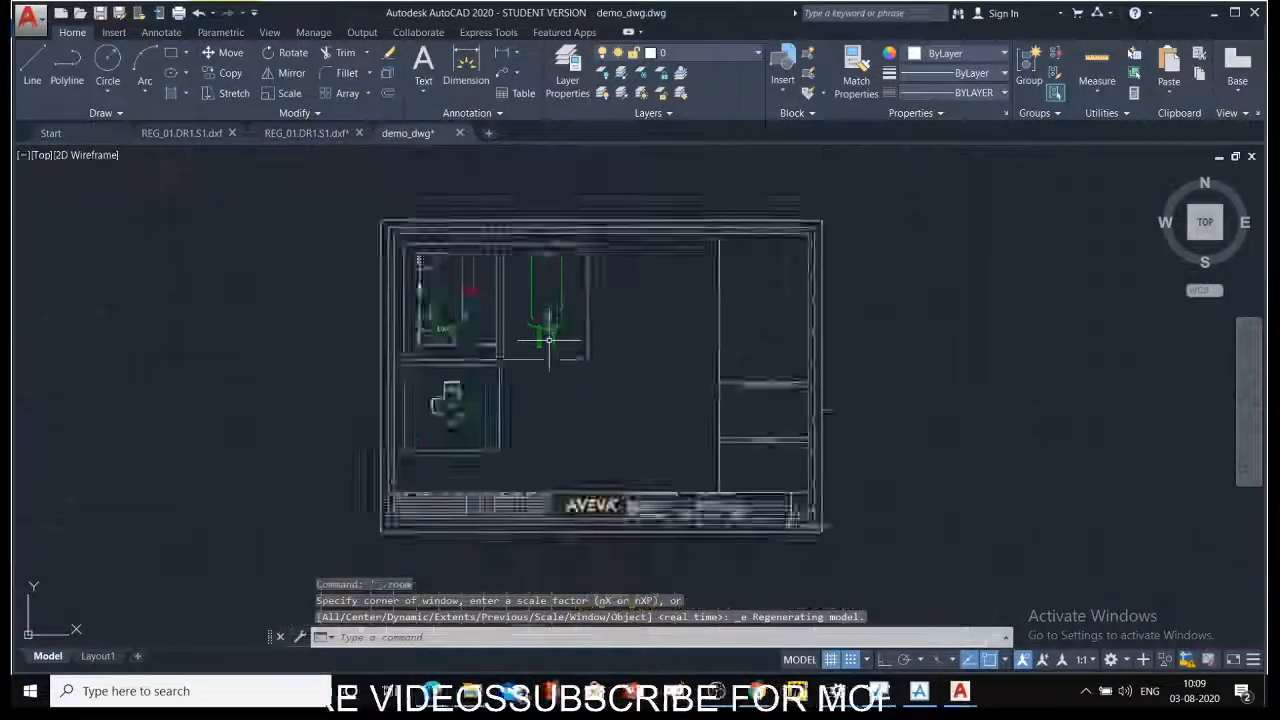
scroll(530, 348, "up", 2)
Step: Review the layers of the exported DWG and check the grouped dimensions on the front equipment view, clearing the selection
left_click(731, 52)
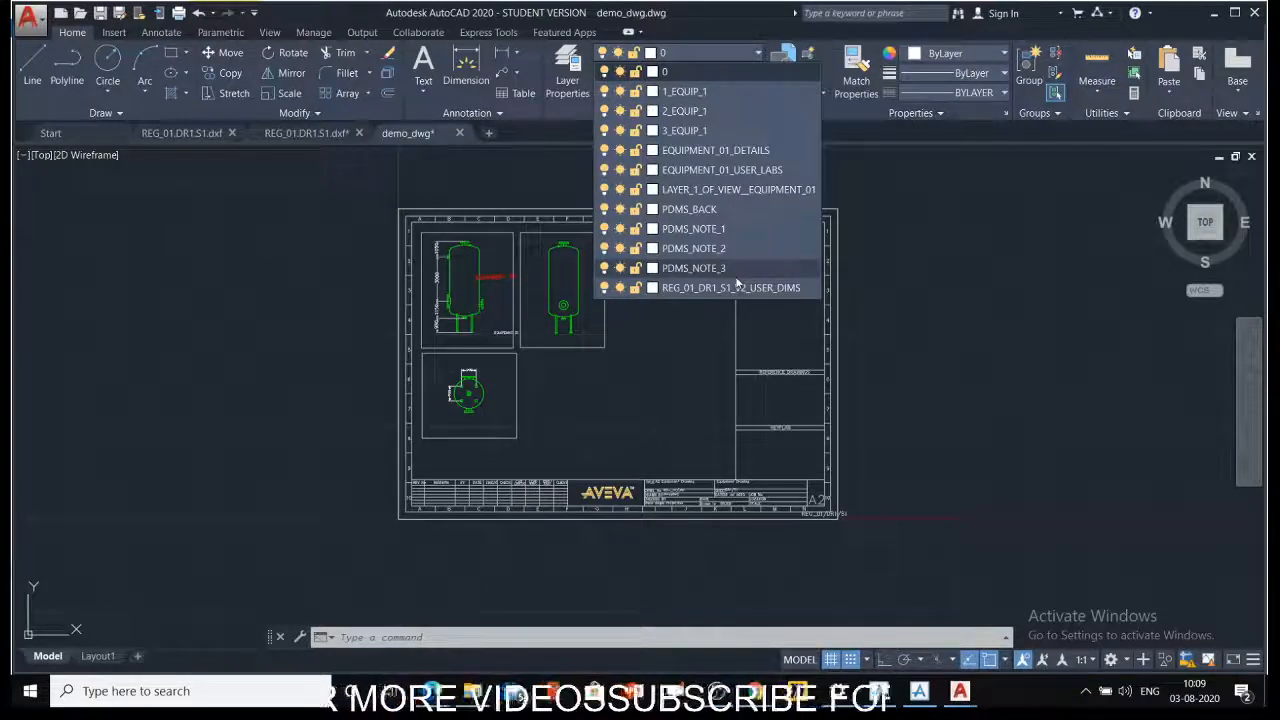
left_click(678, 390)
scroll(438, 283, "up", 6)
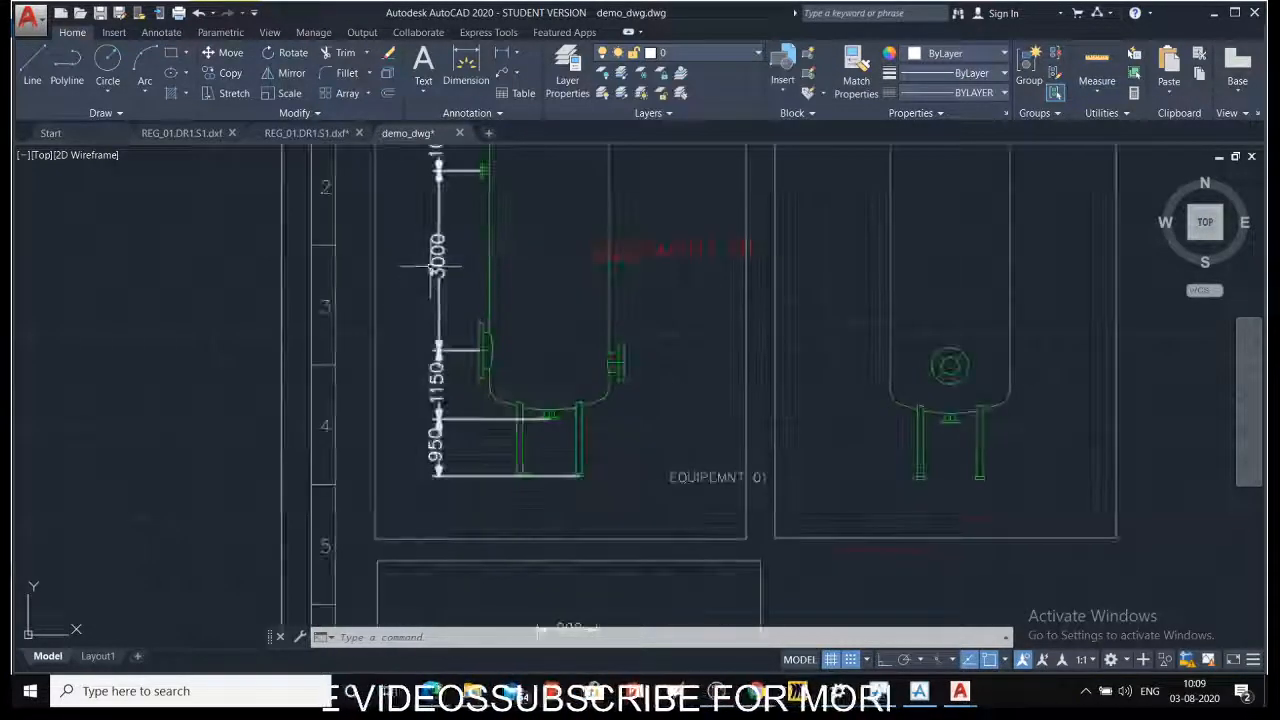
left_click(440, 254)
middle_click_drag(514, 348, 475, 423)
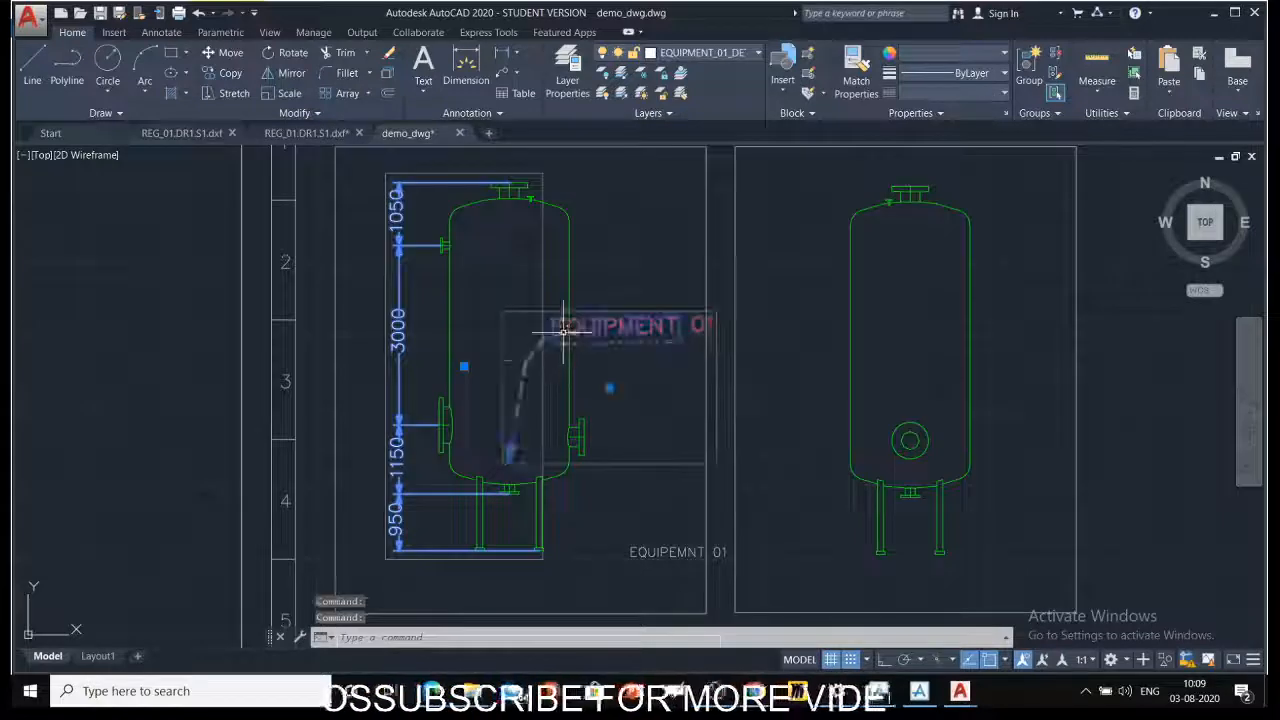
scroll(523, 323, "down", 5)
key("Escape")
key("Escape")
Step: Explode all objects of the drawing sheet
type("x")
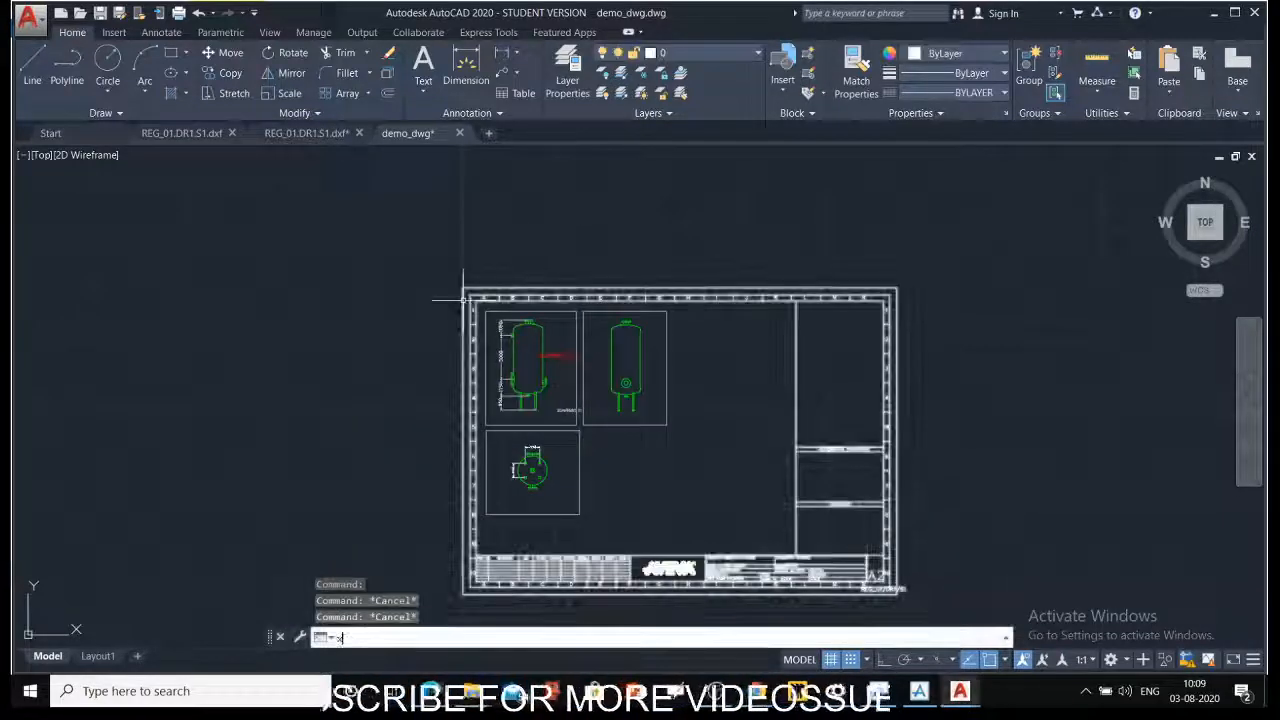
key("Return")
left_click(443, 241)
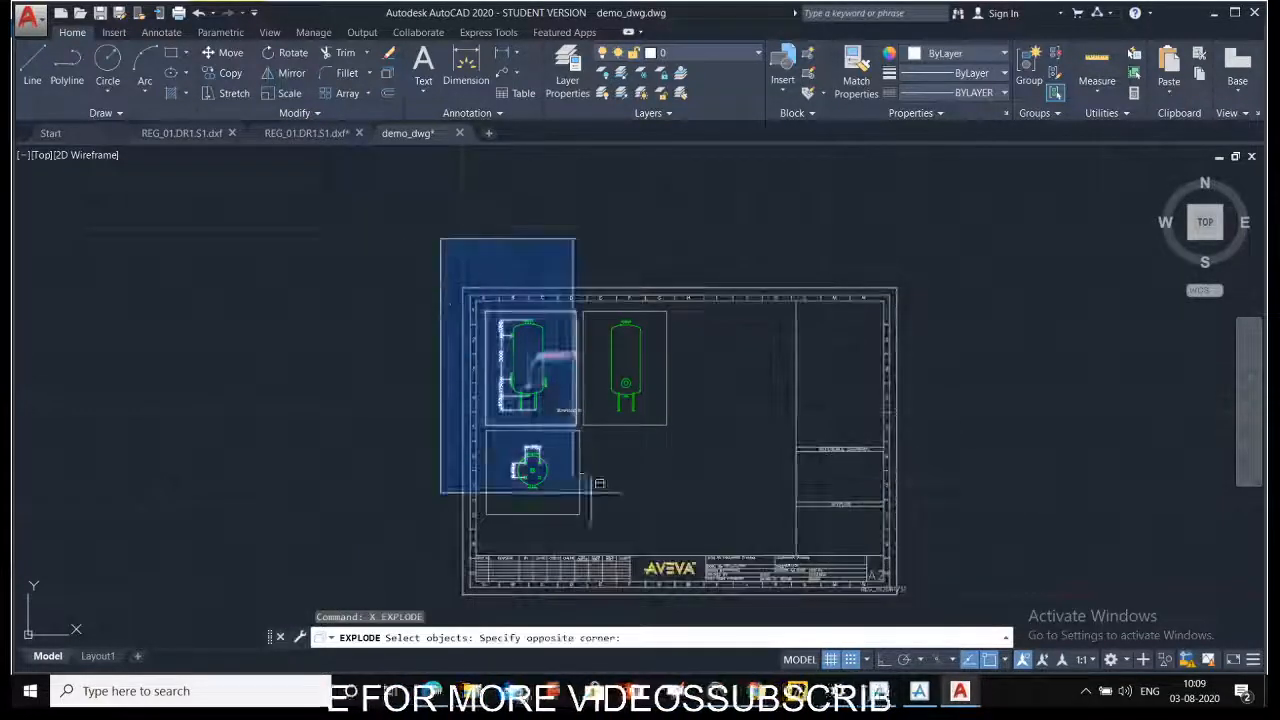
left_click(919, 600)
key("Return")
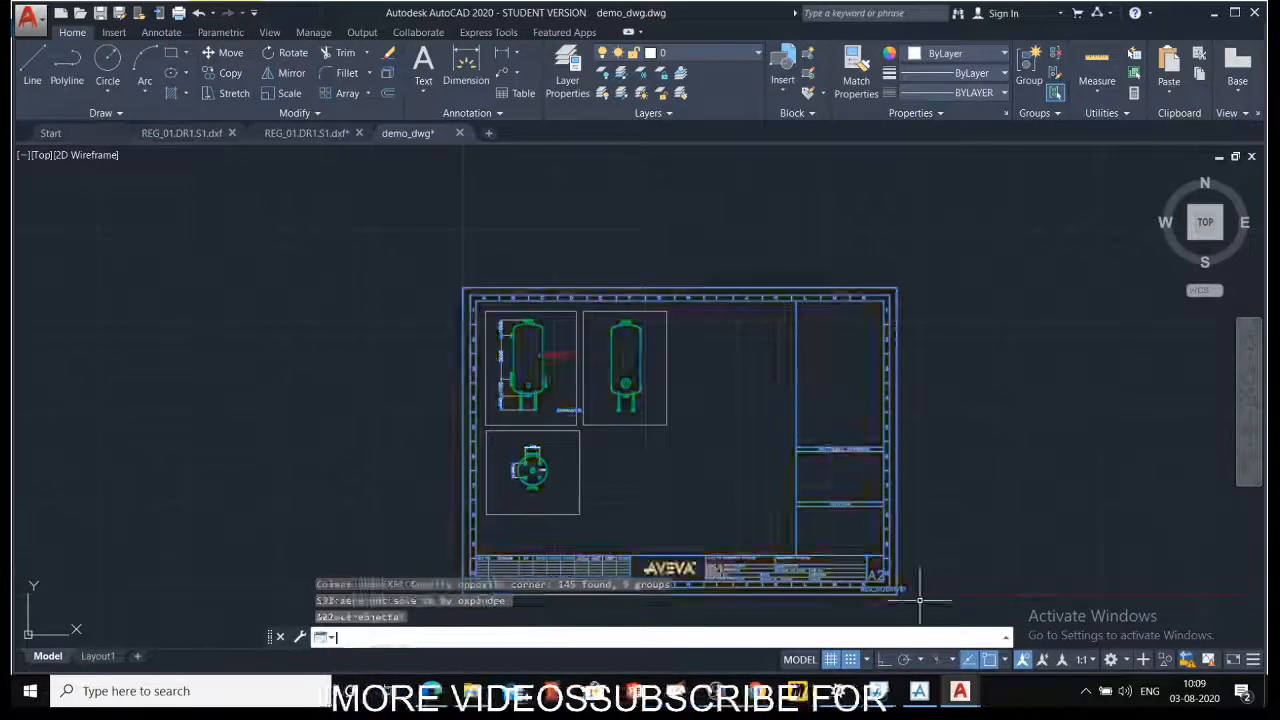
Step: Check the exploded entities by selecting dimension parts and a top nozzle line on the front view, then clear the selection
scroll(520, 366, "up", 5)
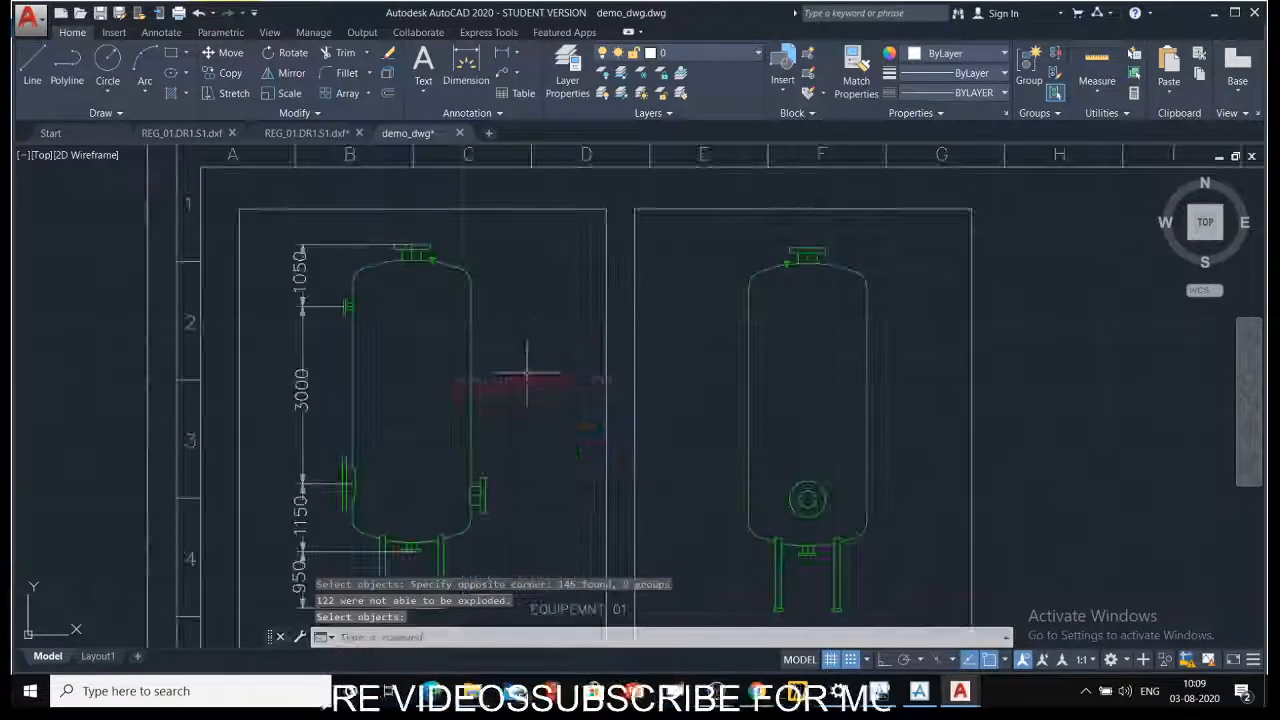
left_click(300, 388)
left_click(300, 270)
left_click(408, 250)
scroll(408, 250, "up", 4)
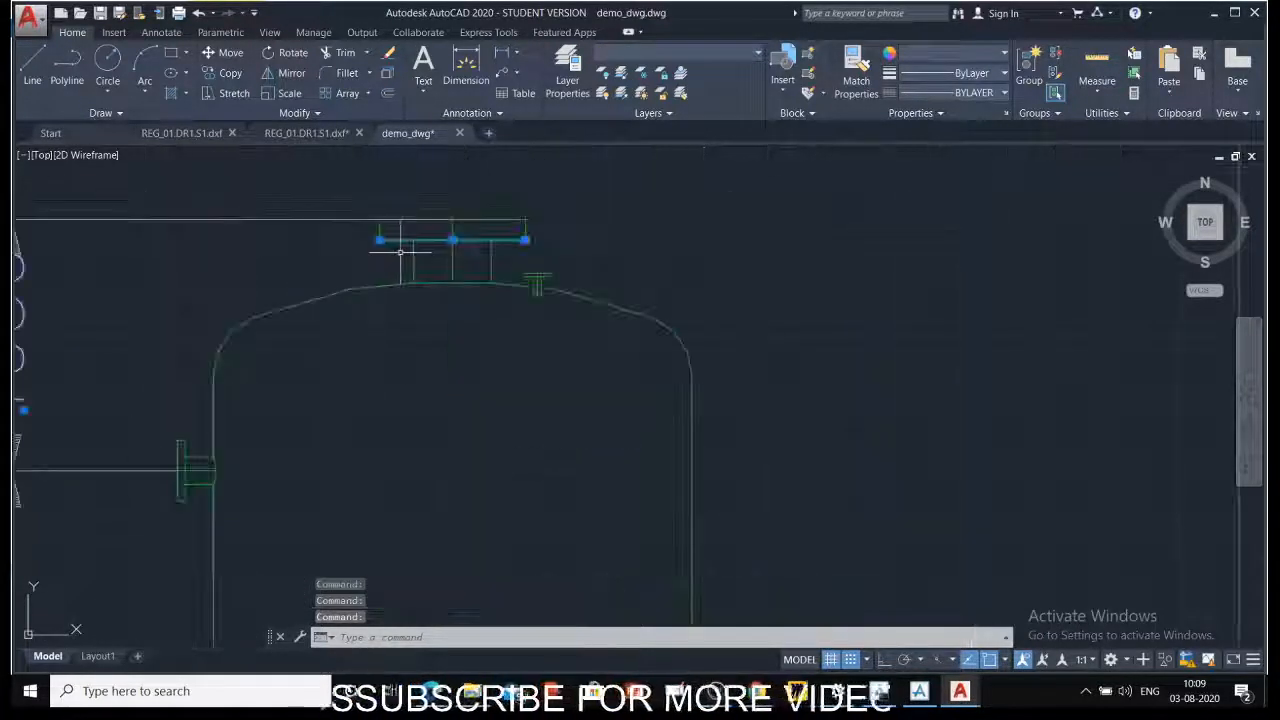
scroll(430, 250, "down", 4)
key("Escape")
key("Escape")
key("Escape")
Step: Examine the exported sheet's frame, equipment views, title block, and reference drawings and key plan areas
scroll(550, 340, "down", 6)
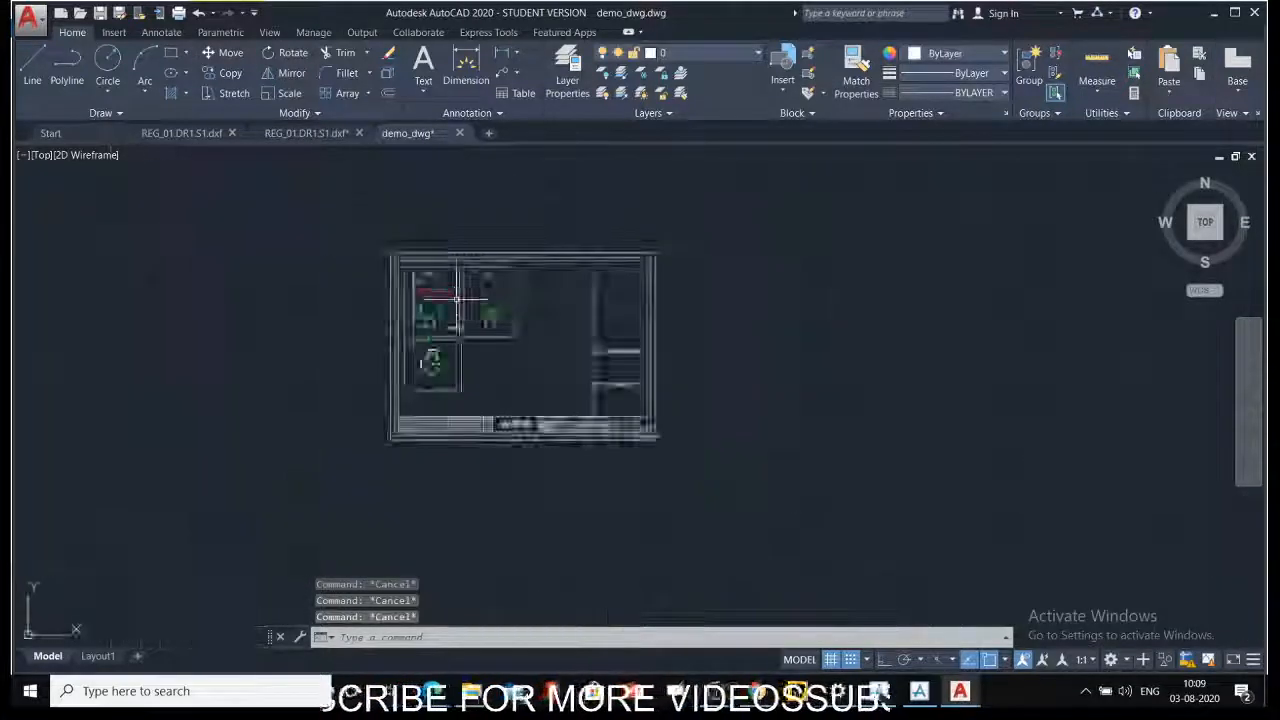
scroll(466, 286, "up", 4)
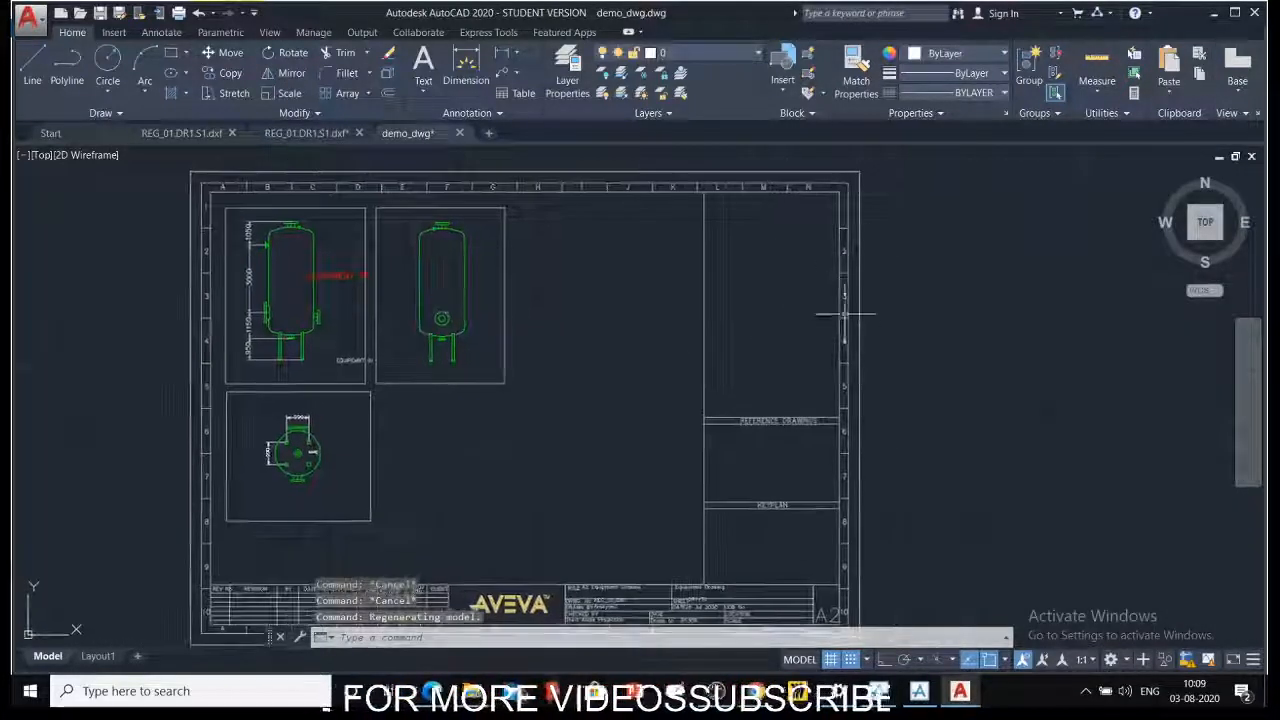
middle_click_drag(751, 483, 747, 394)
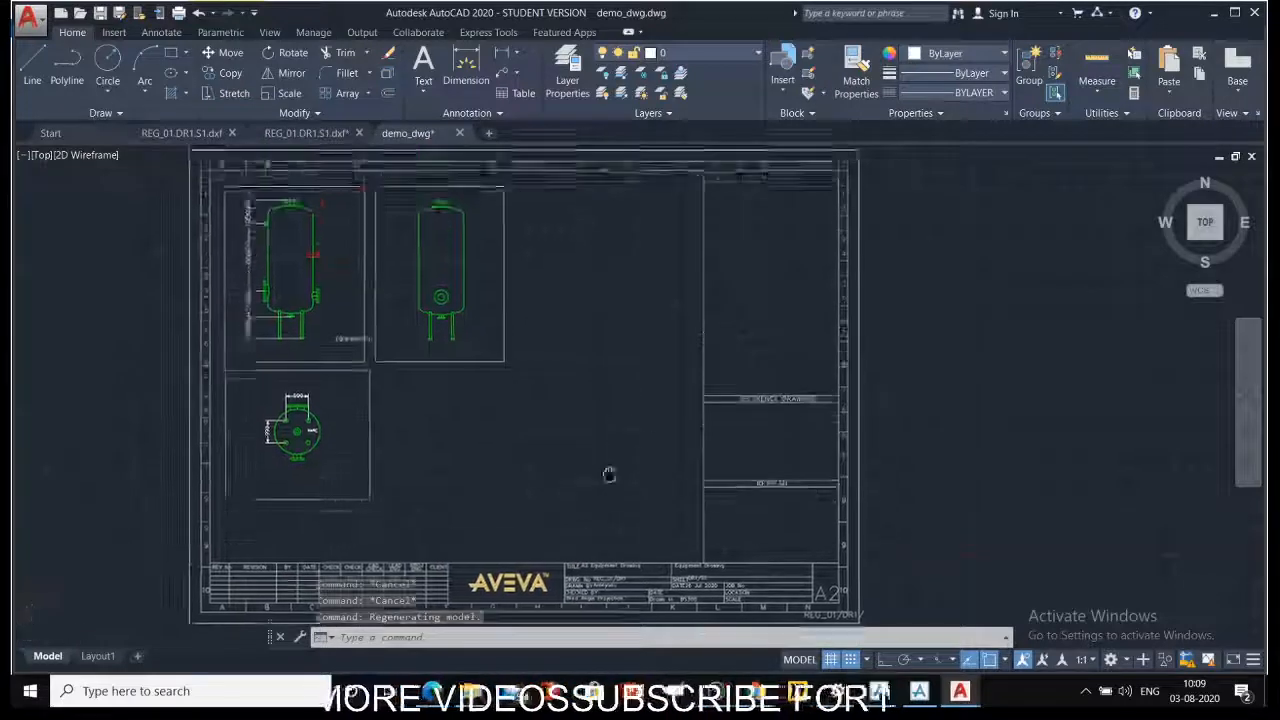
scroll(777, 434, "up", 6)
scroll(737, 480, "down", 5)
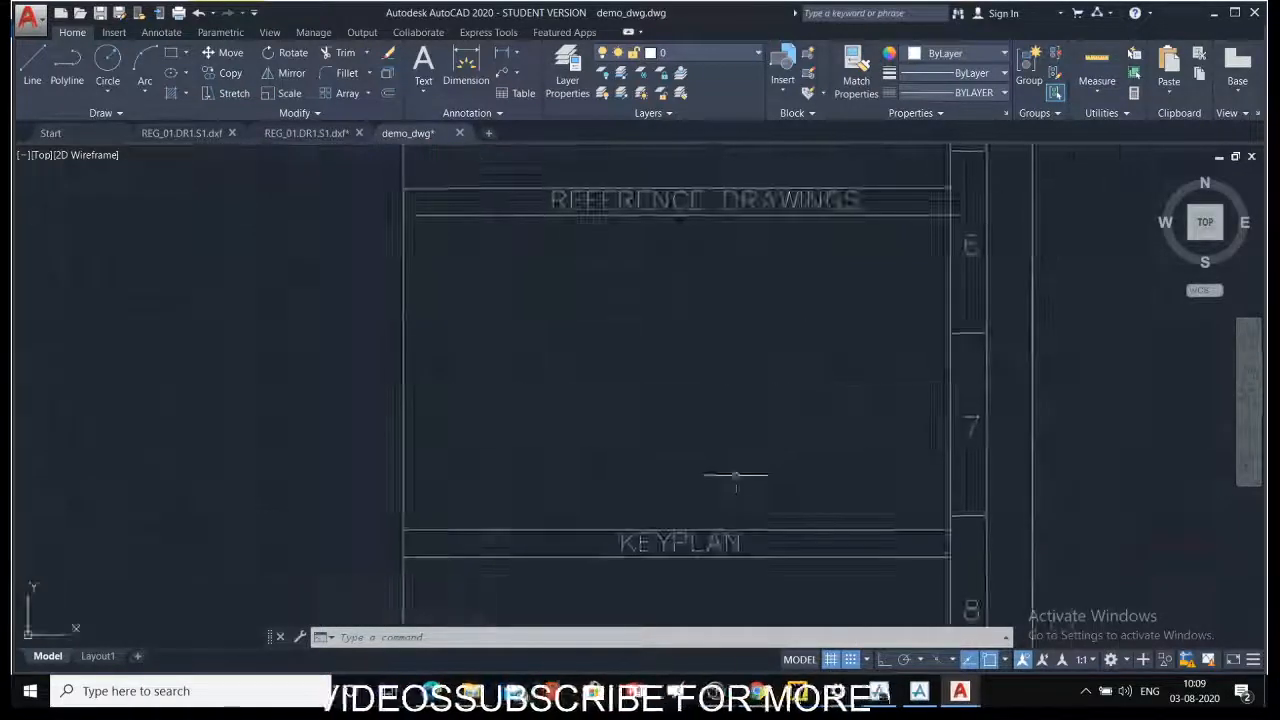
scroll(706, 380, "up", 4)
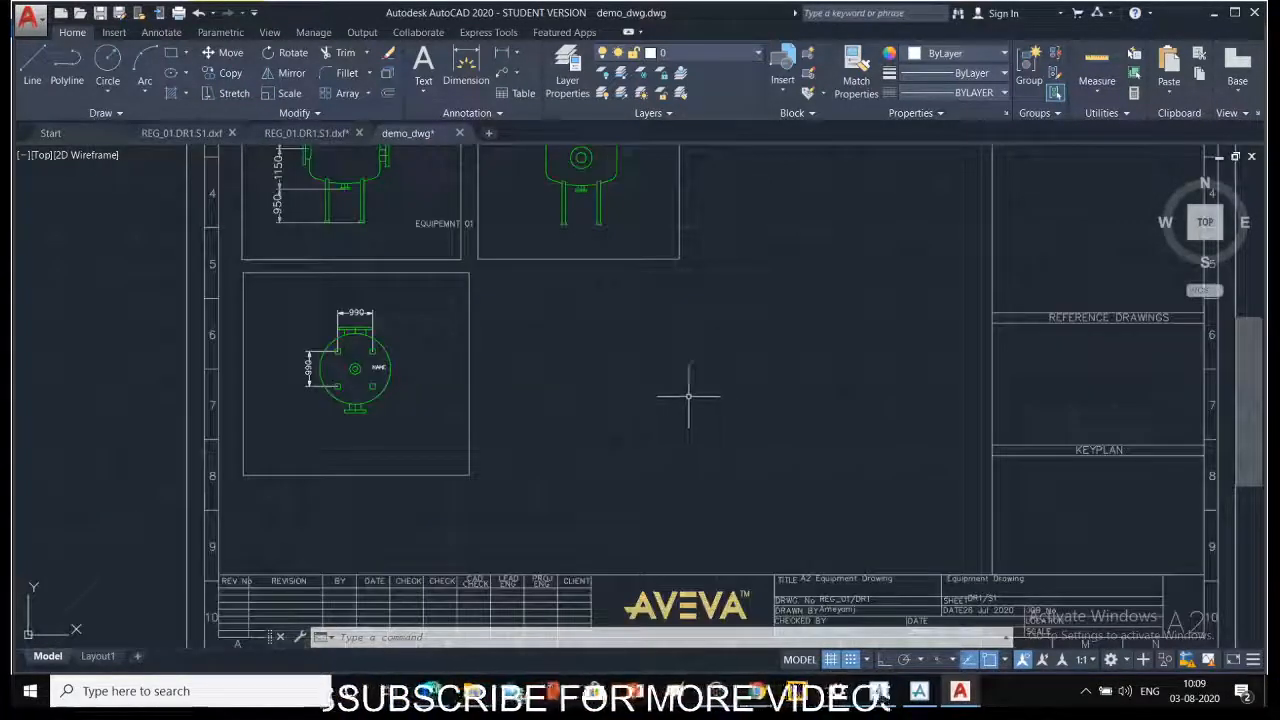
middle_click_drag(757, 337, 597, 318)
scroll(580, 340, "up", 2)
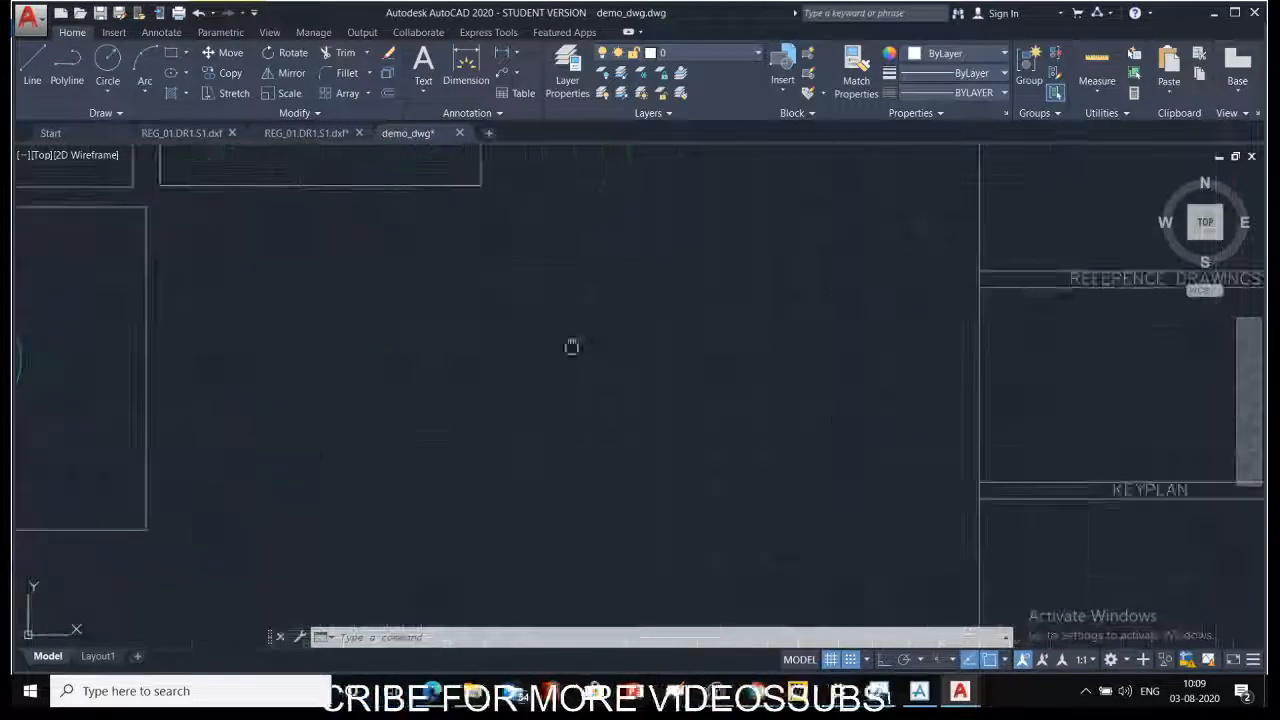
scroll(709, 329, "down", 4)
middle_click_drag(706, 329, 626, 428)
scroll(626, 428, "down", 1)
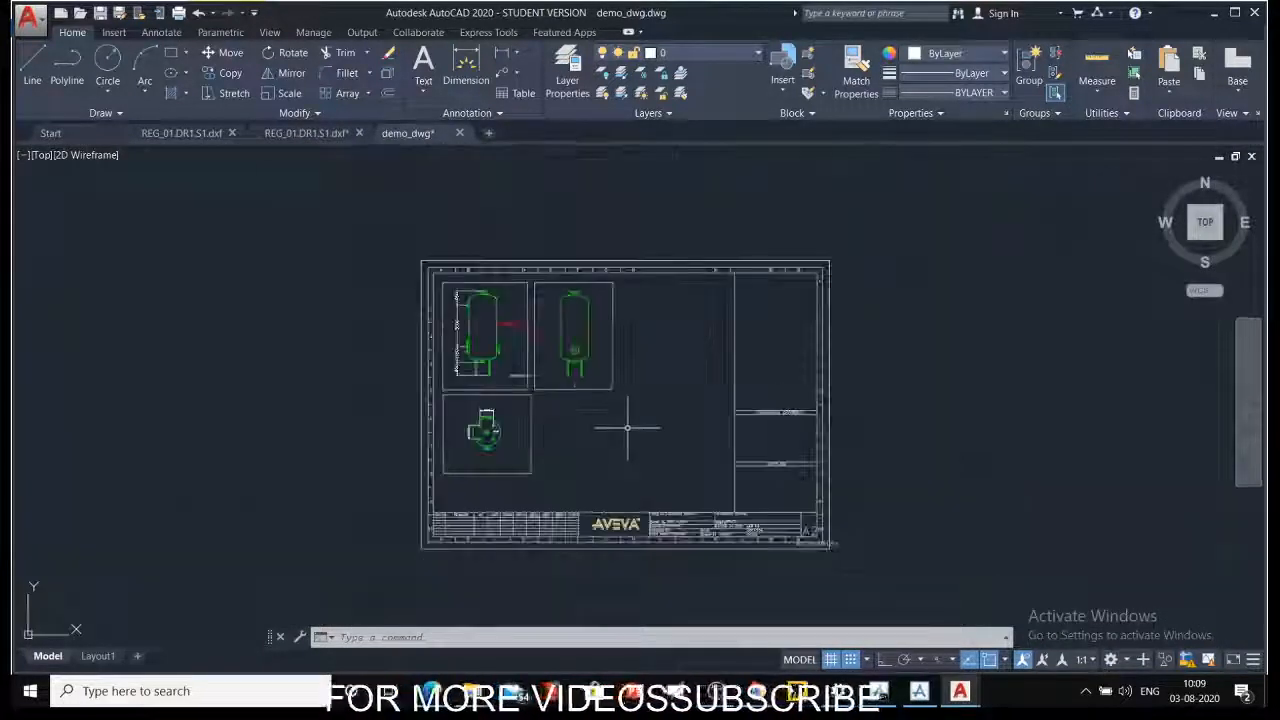
Step: Return to PDMS Draft and bring up the output utilities for sheet REG_01/DR1/S1
left_click(919, 691)
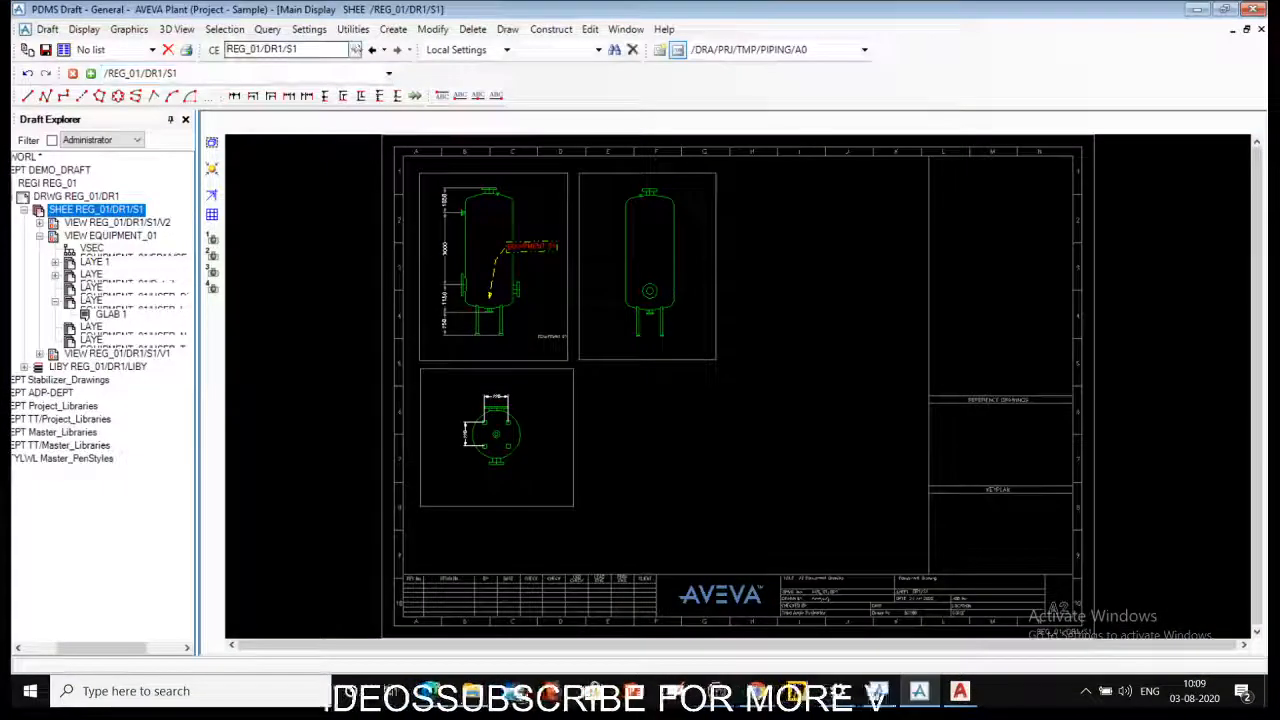
left_click(353, 29)
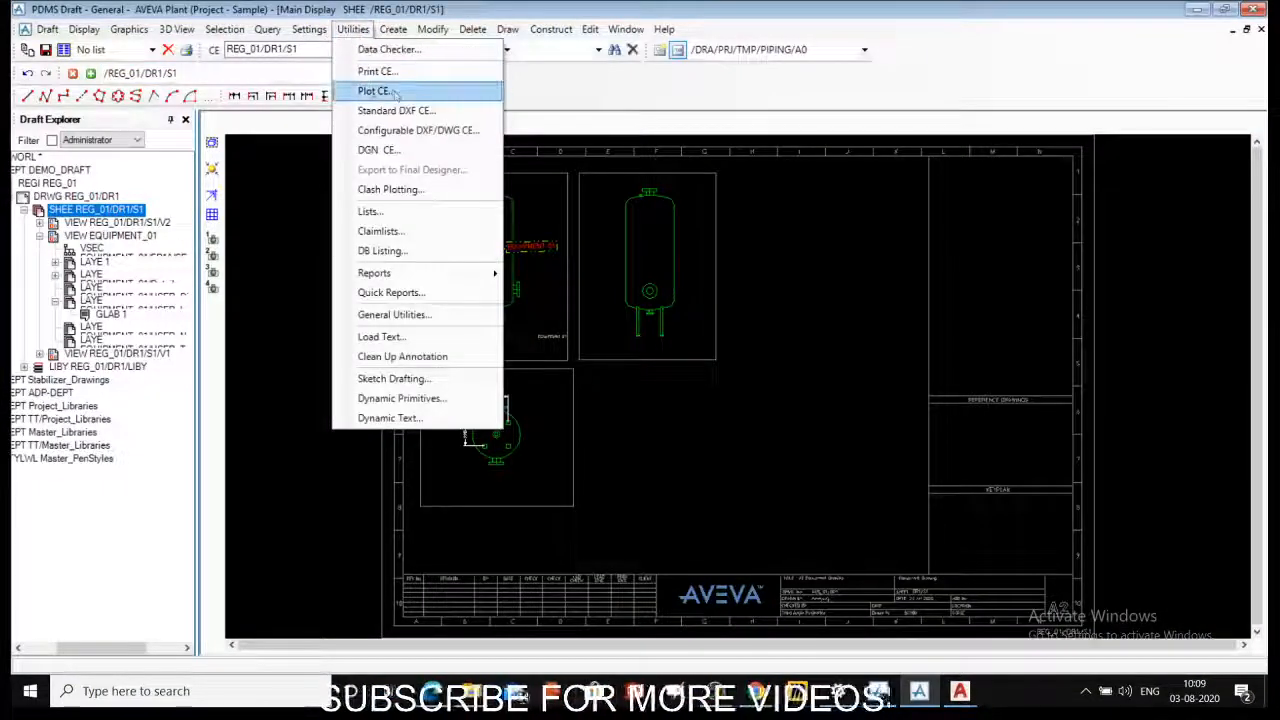